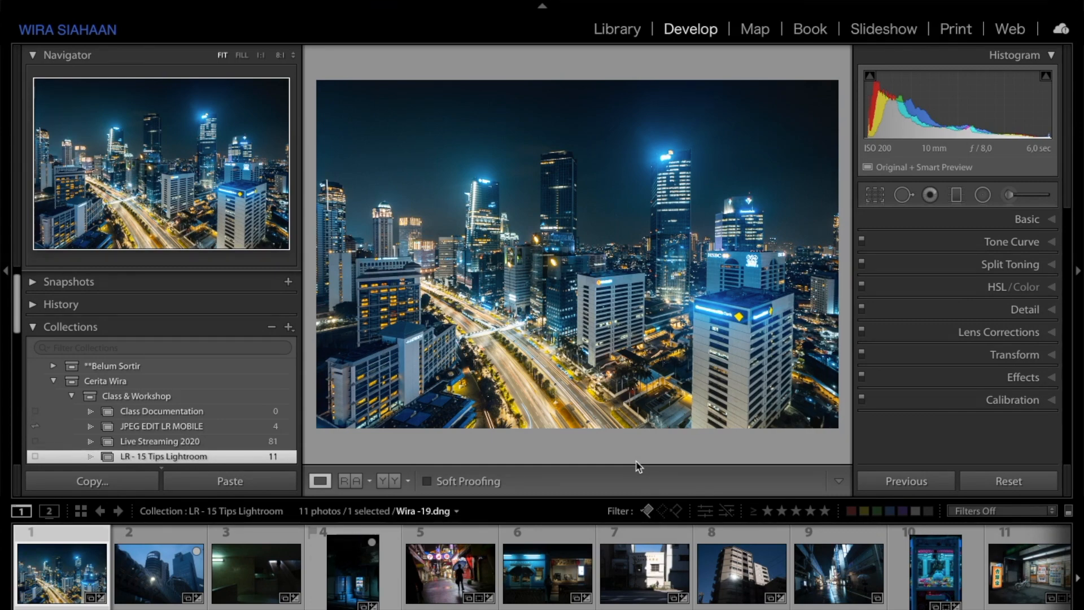
Step: Open the Adjustment Brush and select the existing brush pin on the city road
click(1009, 195)
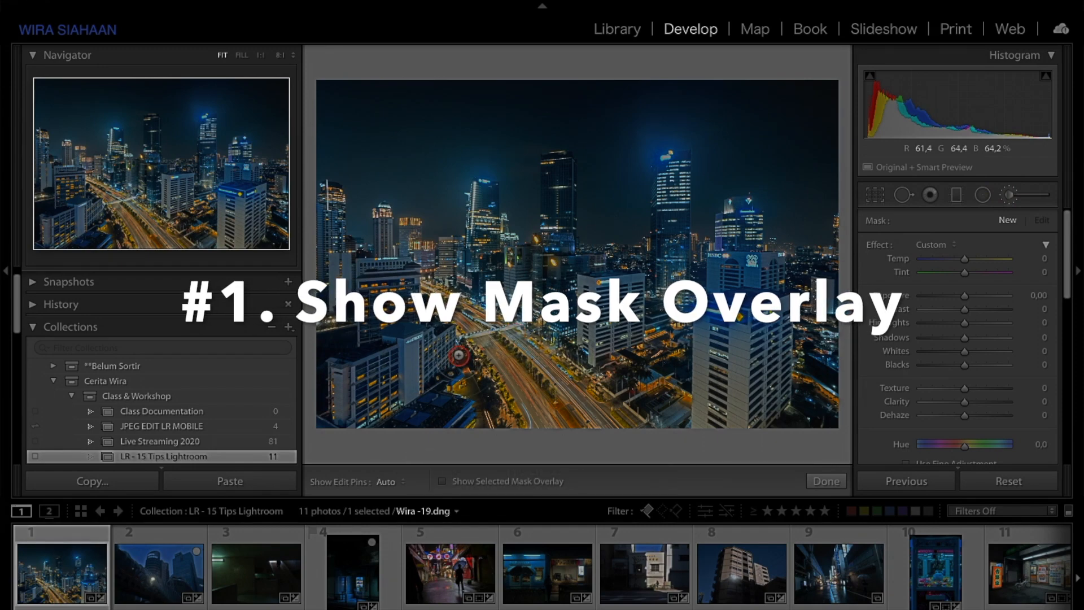
key(h)
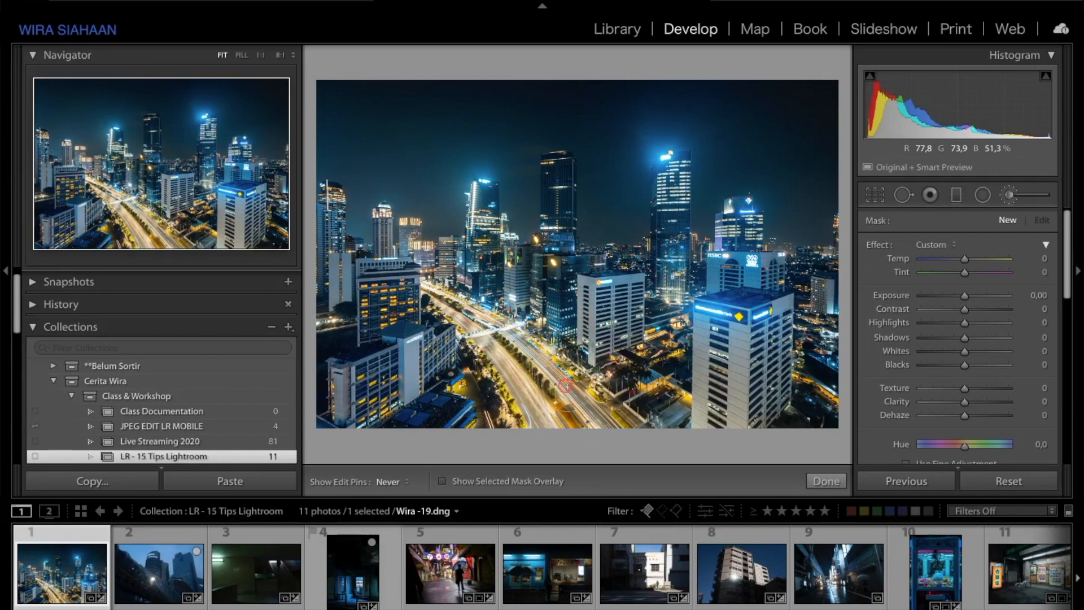
click(522, 370)
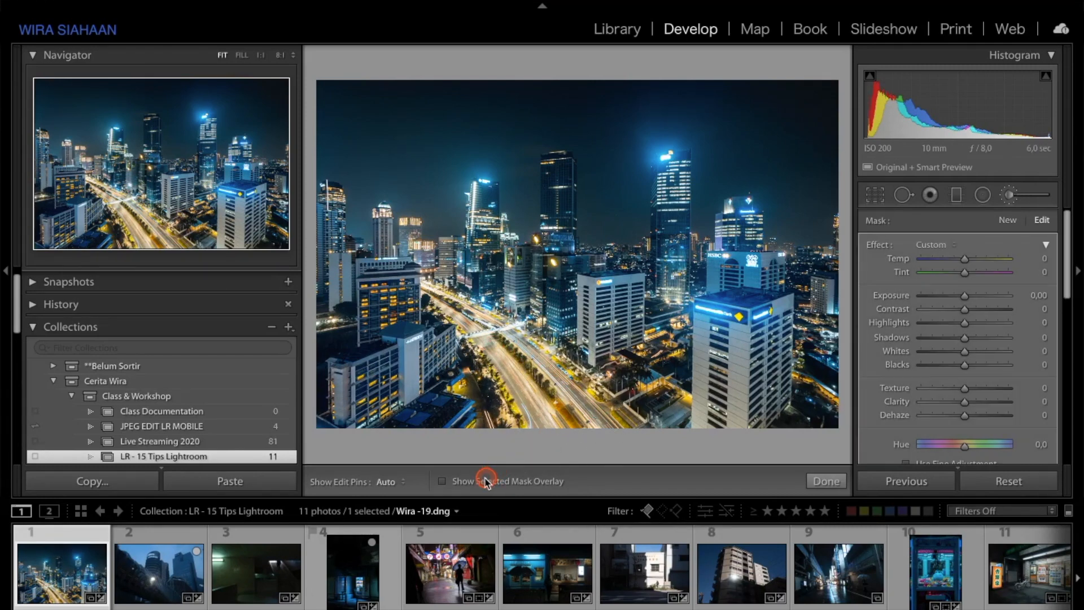
Step: Turn the selected mask overlay on and off again
click(455, 484)
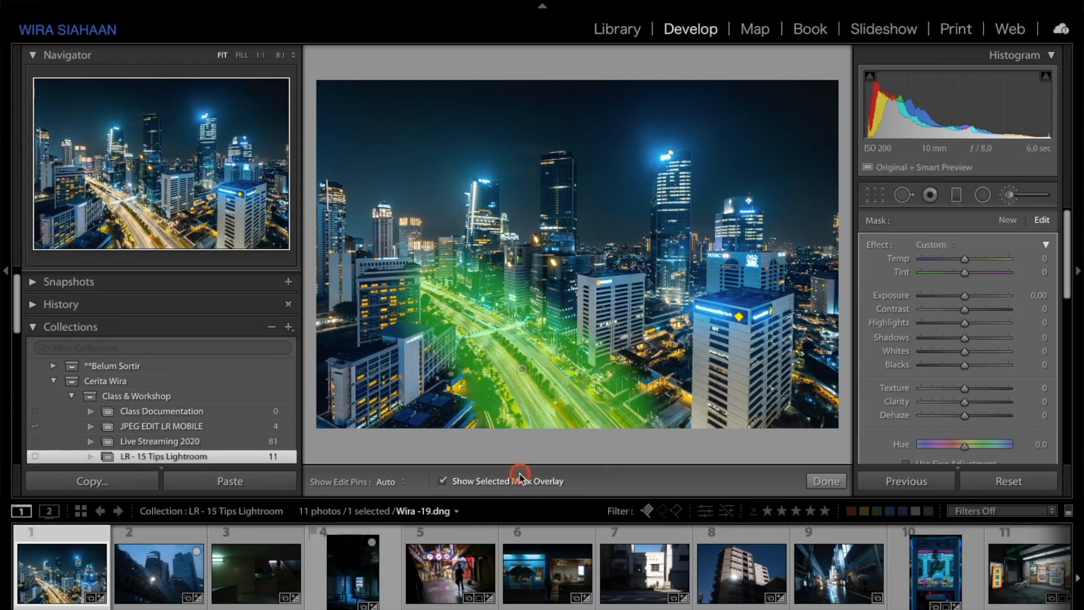
click(487, 482)
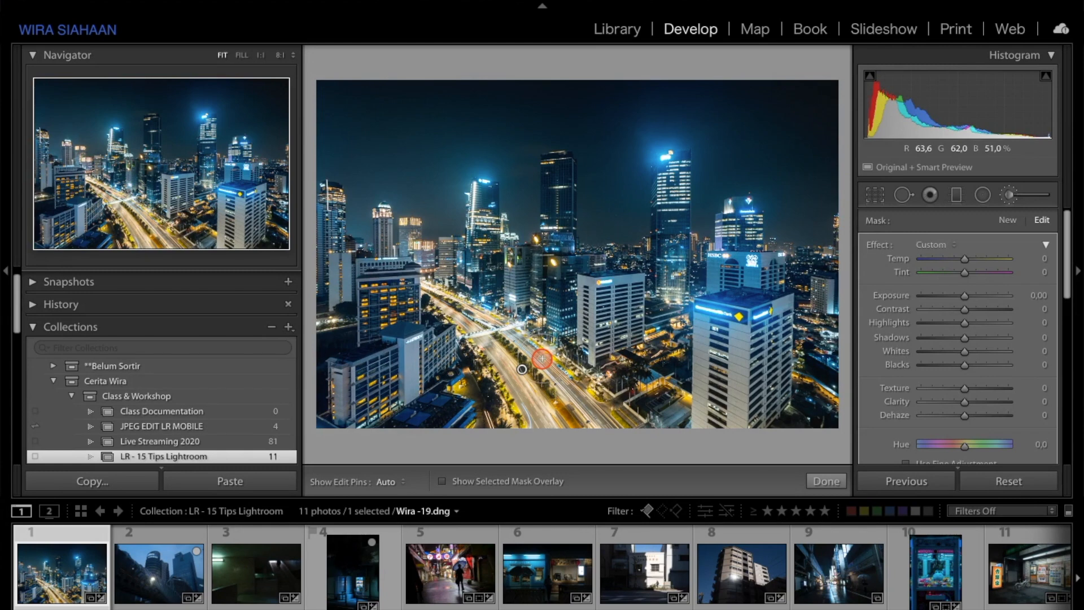
Step: Toggle the mask overlay on and off repeatedly, leaving it shown
key(o)
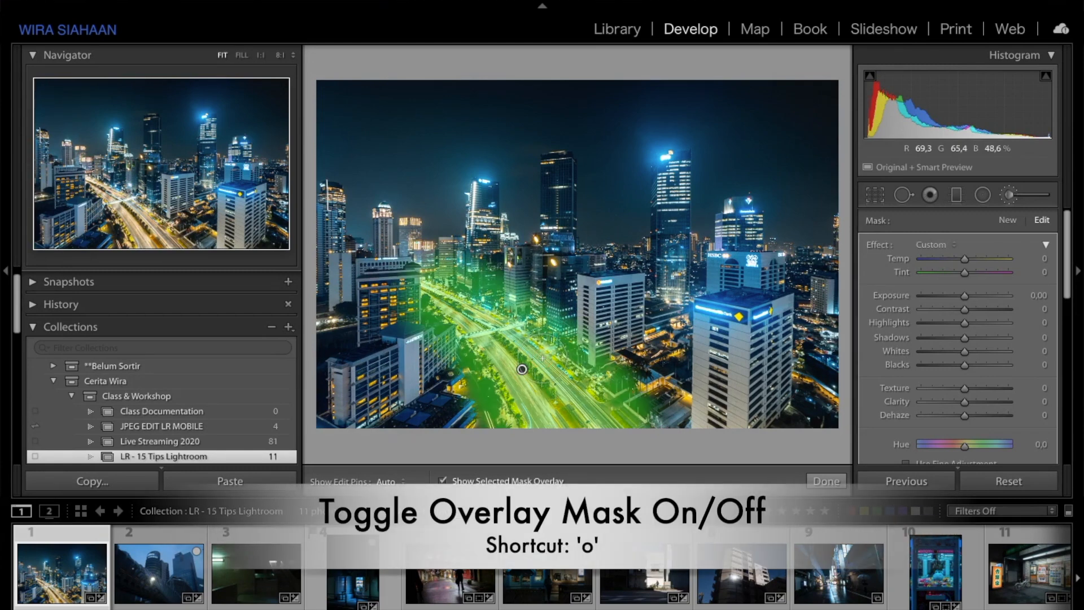
key(o)
key(o)
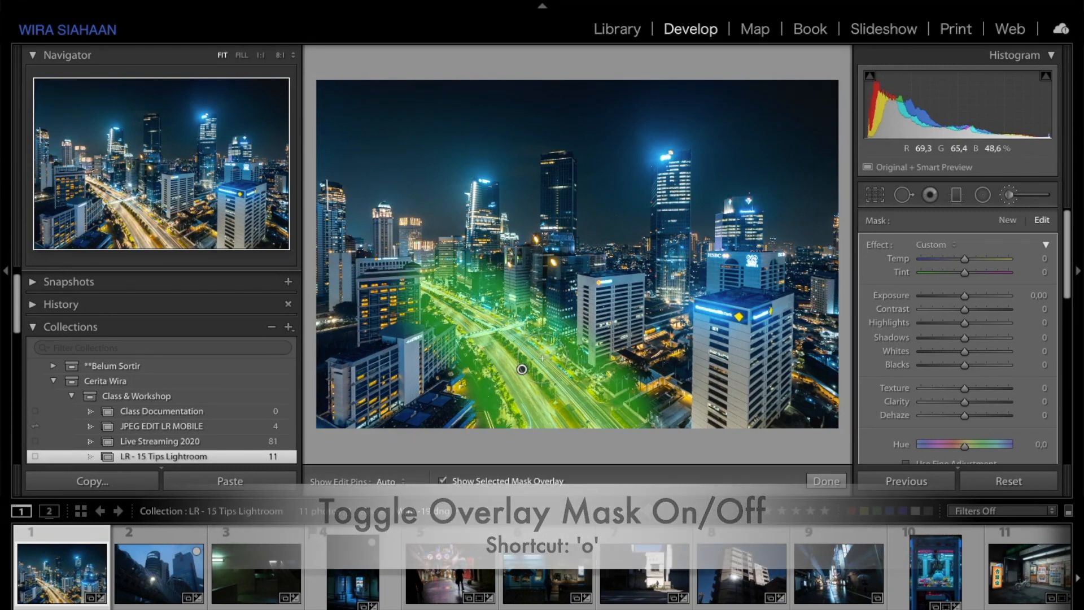
key(o)
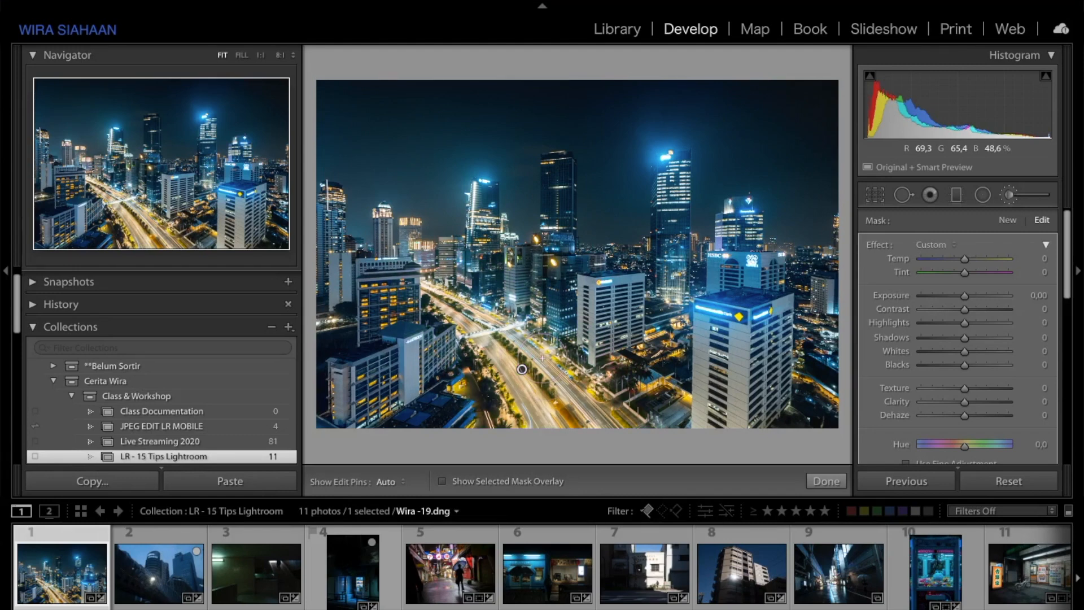
key(o)
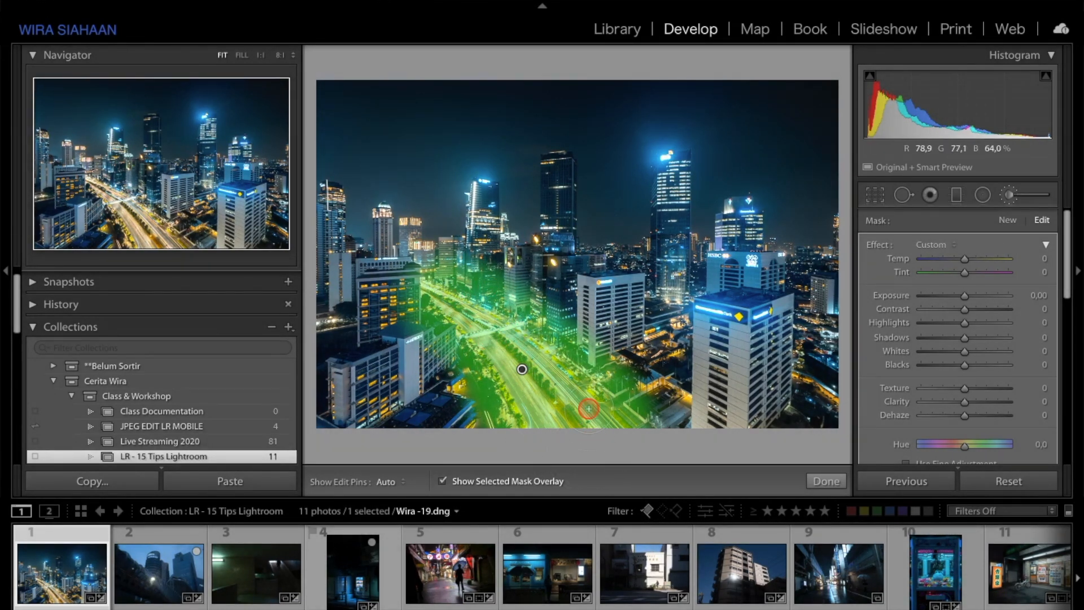
key(o)
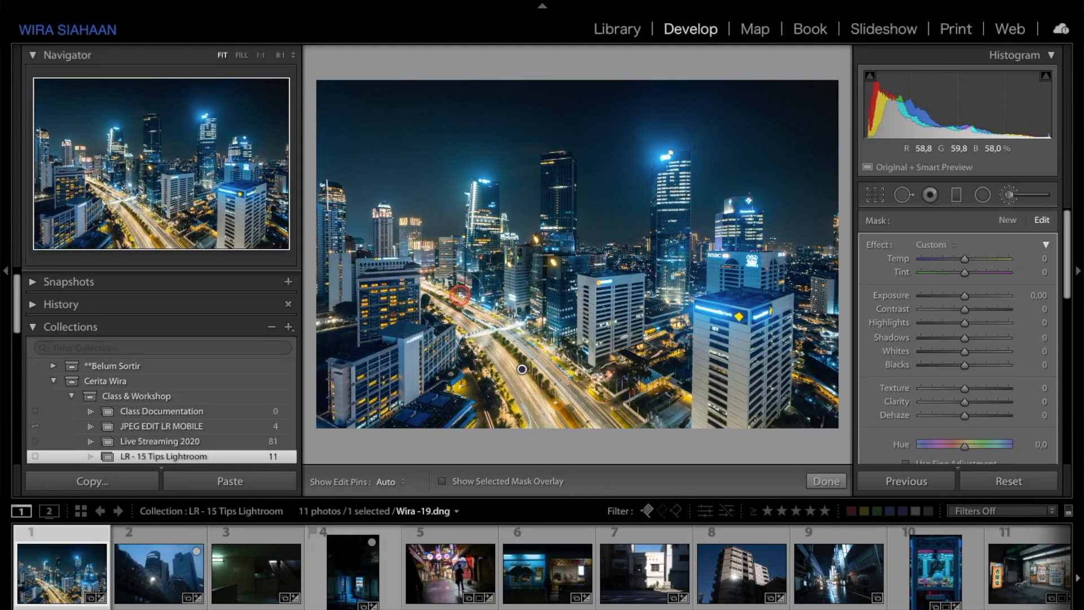
key(o)
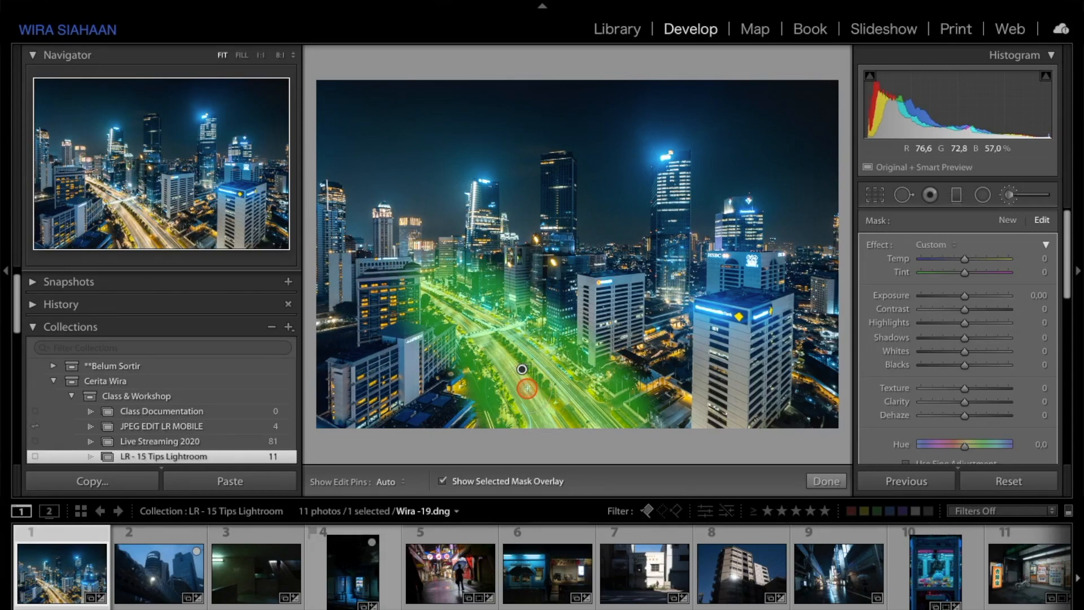
Step: Cycle the mask overlay through its colours, ending on green
key(shift+o)
key(shift+o)
key(shift+o)
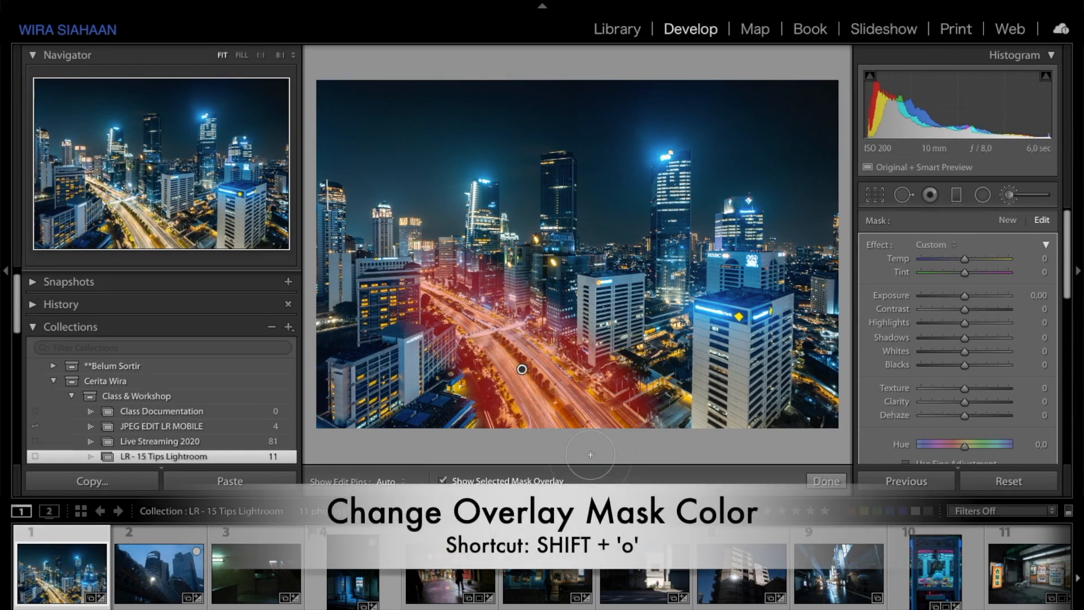
key(shift+o)
key(shift+o)
key(shift+o)
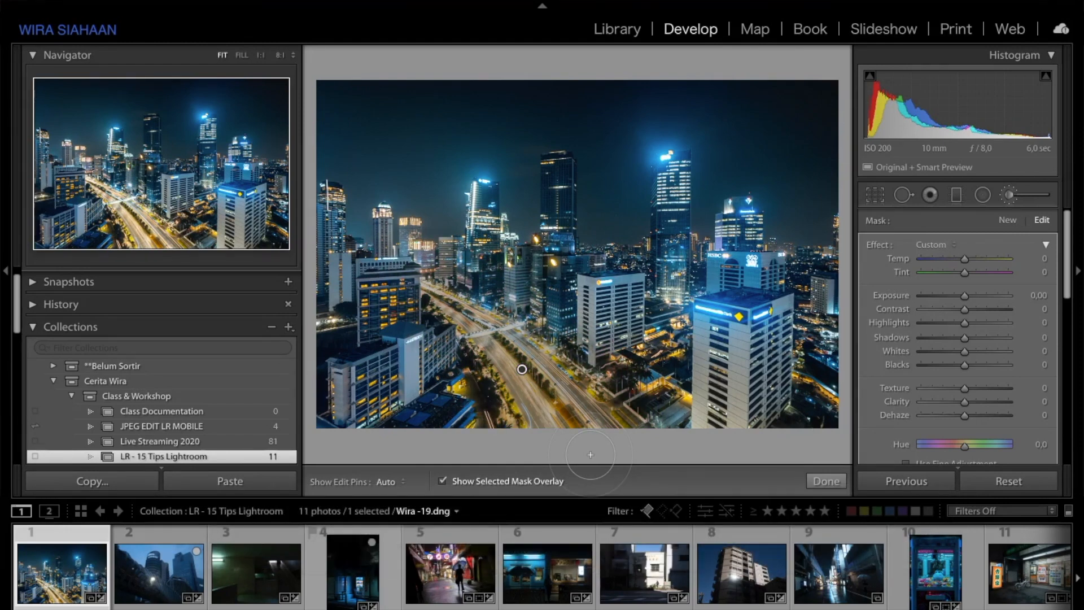
key(shift+o)
key(shift+o)
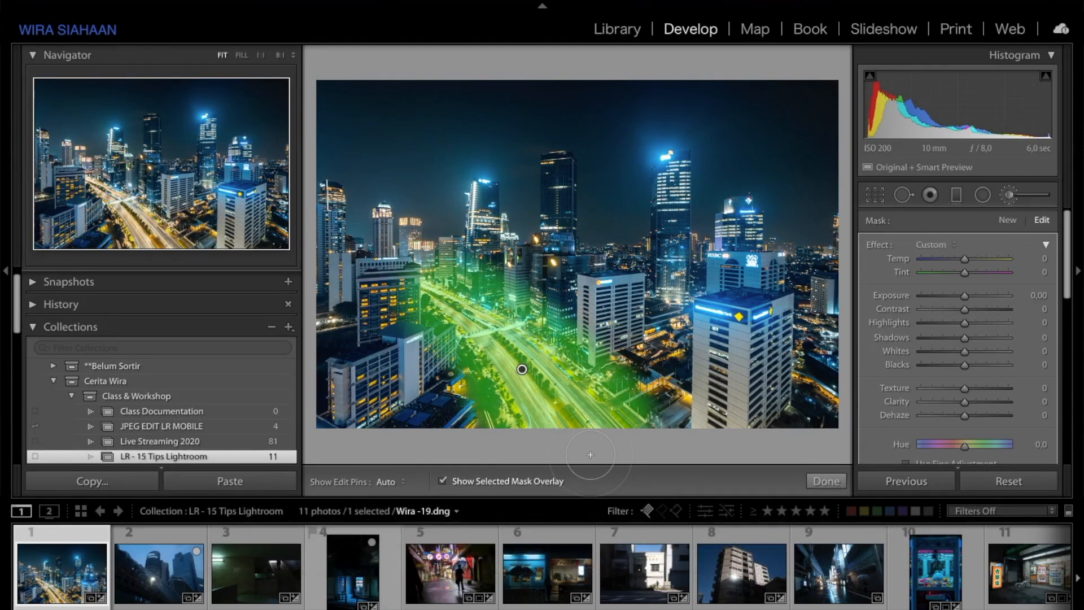
key(shift+o)
key(shift+o)
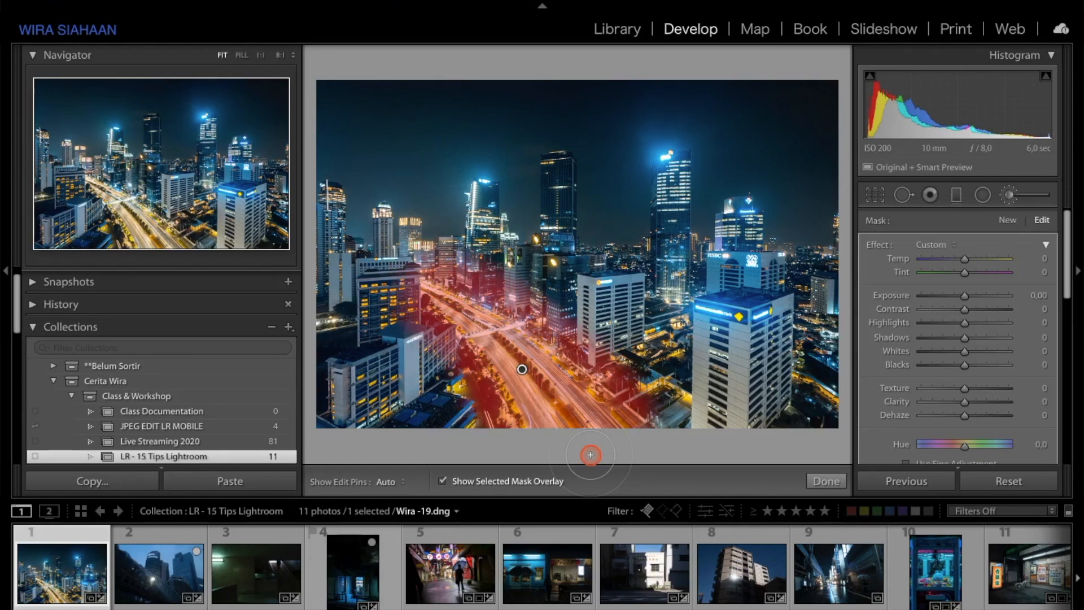
key(shift+o)
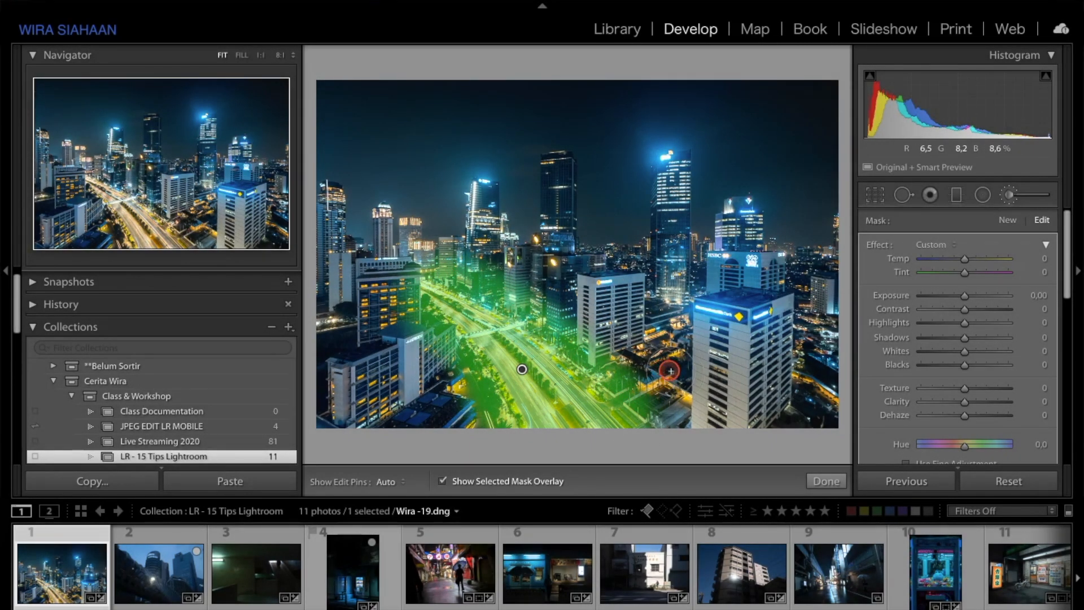
Step: Hide the edit pins while the mask overlay stays visible
key(alt)
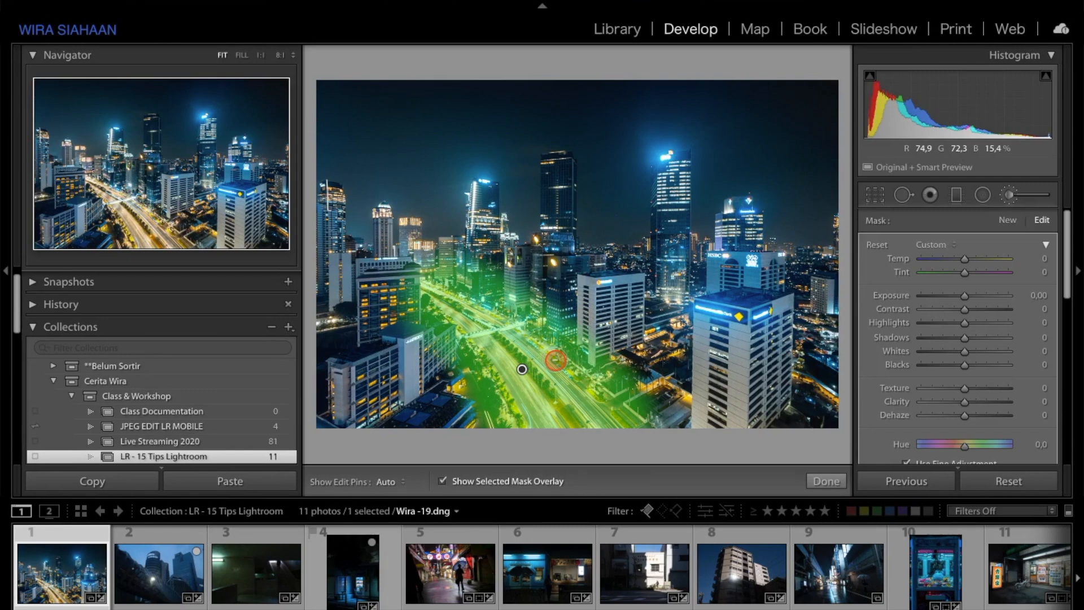
key(h)
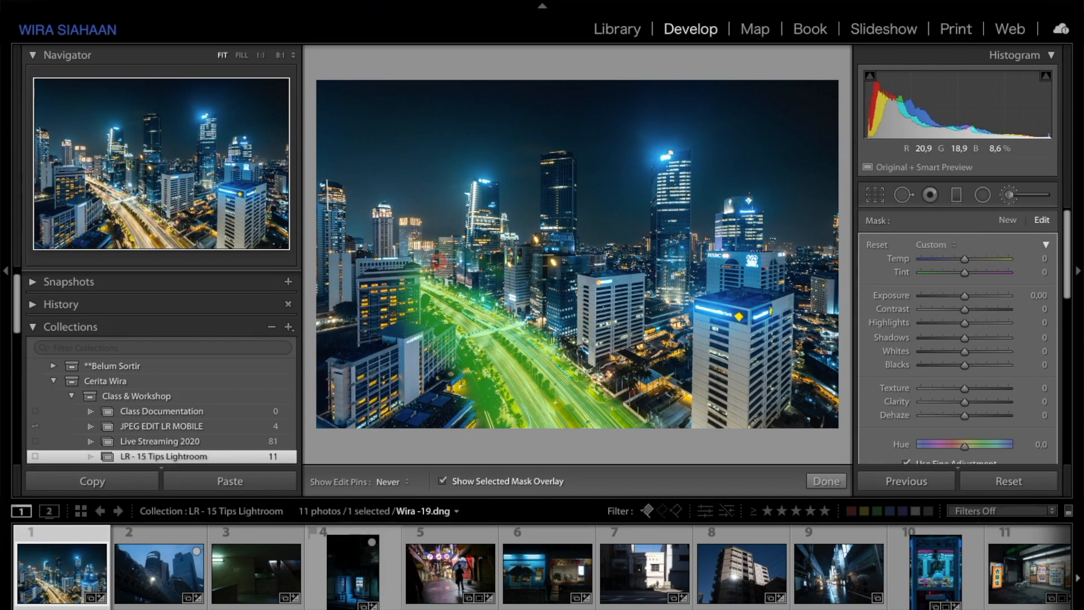
Step: Scrub the road pin's effect amount to Temp 21, Highlights 21, Shadows -18, Whites 14, Blacks -31
mouse_move(409, 263)
mouse_down()
mouse_move(406, 327)
mouse_move(430, 319)
mouse_move(509, 436)
mouse_up()
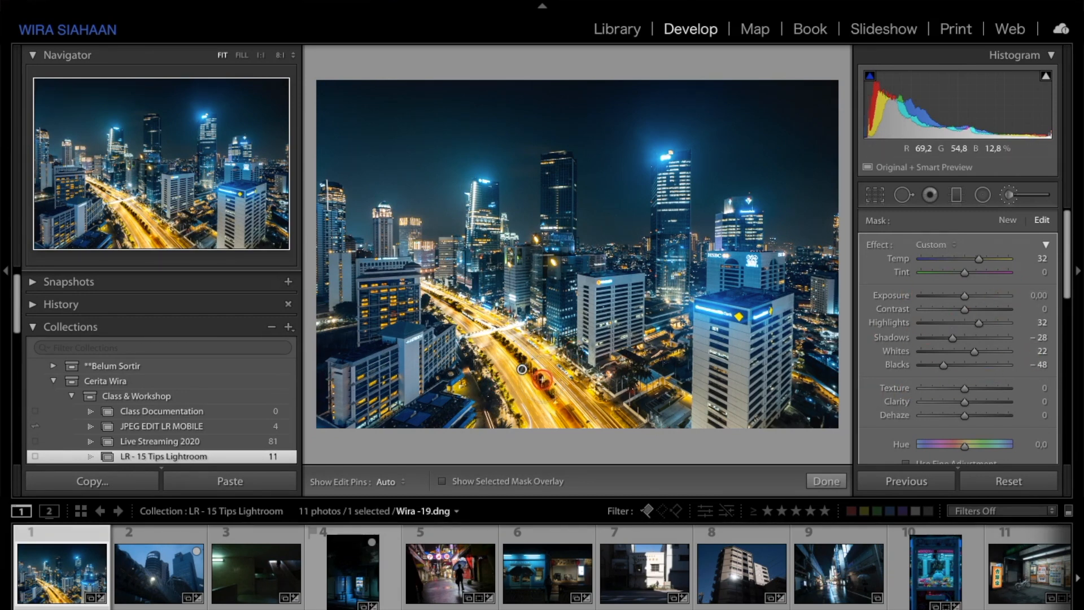
key(alt)
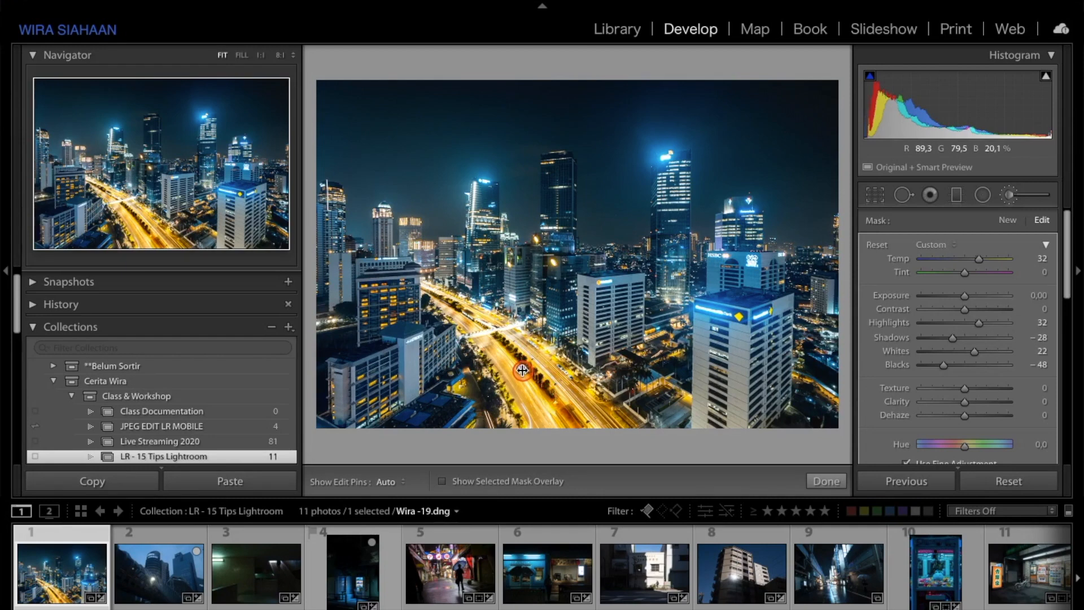
drag(525, 370, 510, 372)
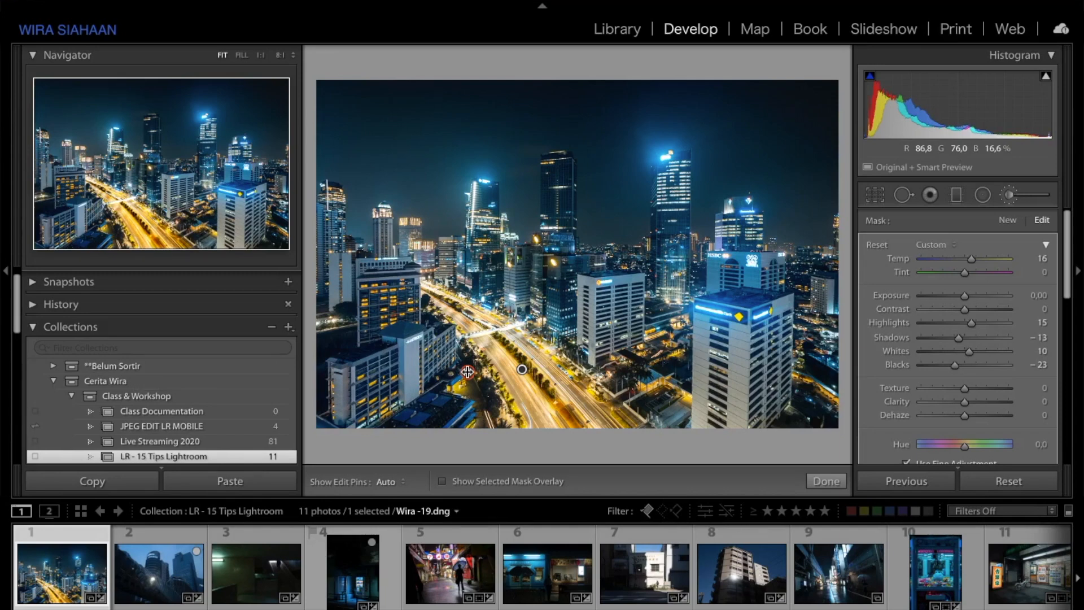
drag(469, 372, 495, 376)
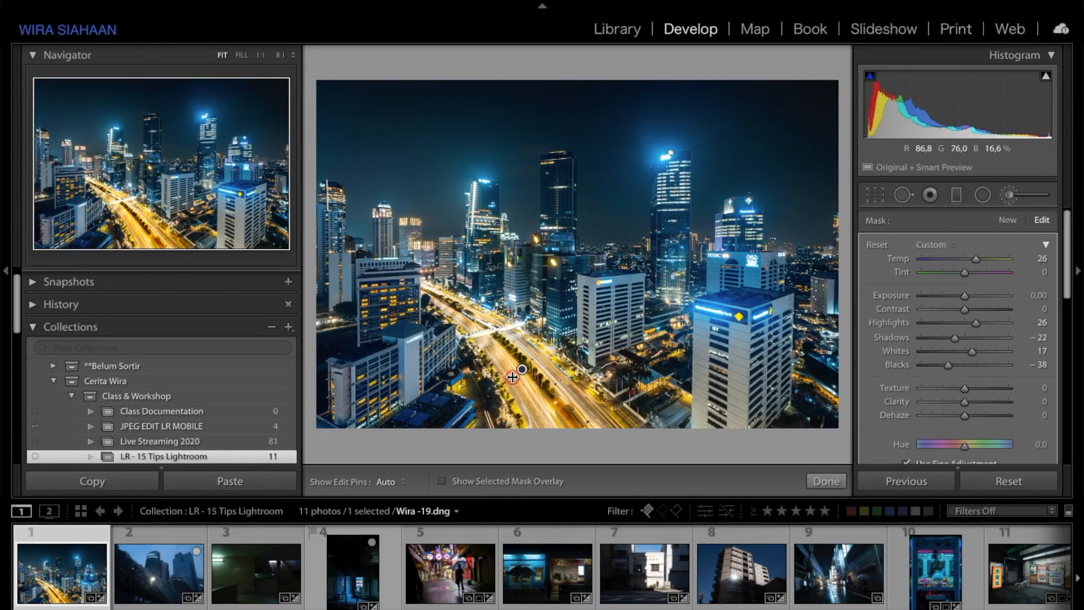
drag(577, 383, 500, 377)
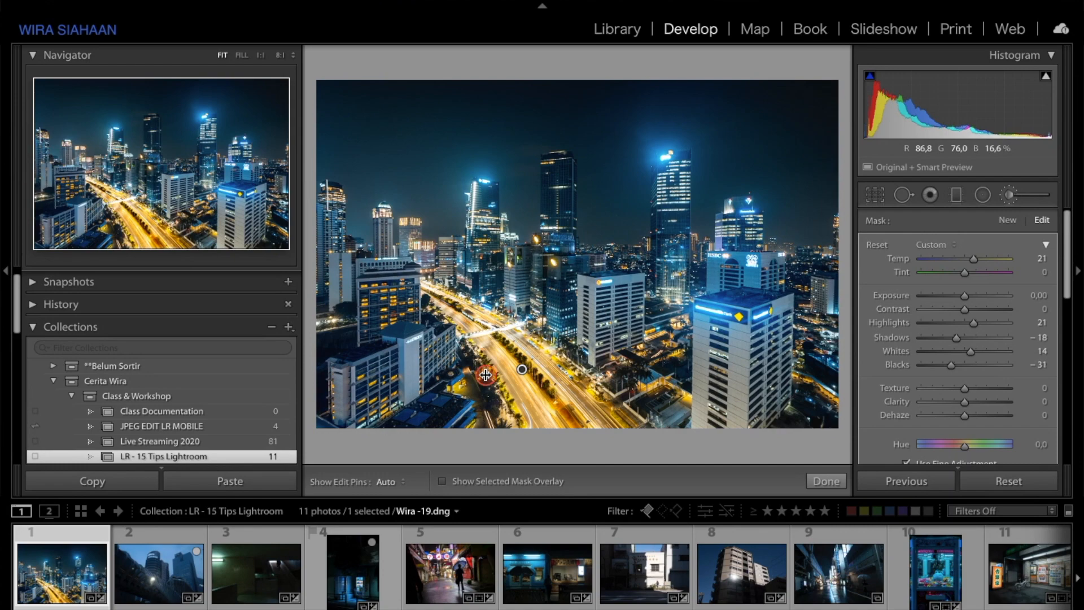
Step: Reopen the Adjustment Brush, select the road pin and reset its effect sliders
click(952, 366)
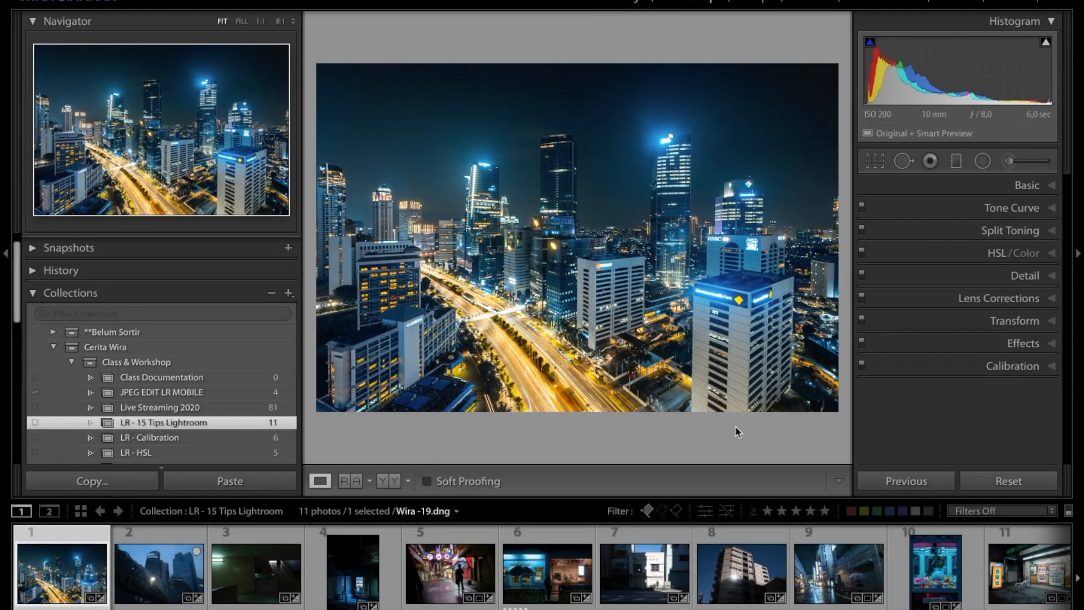
click(1017, 183)
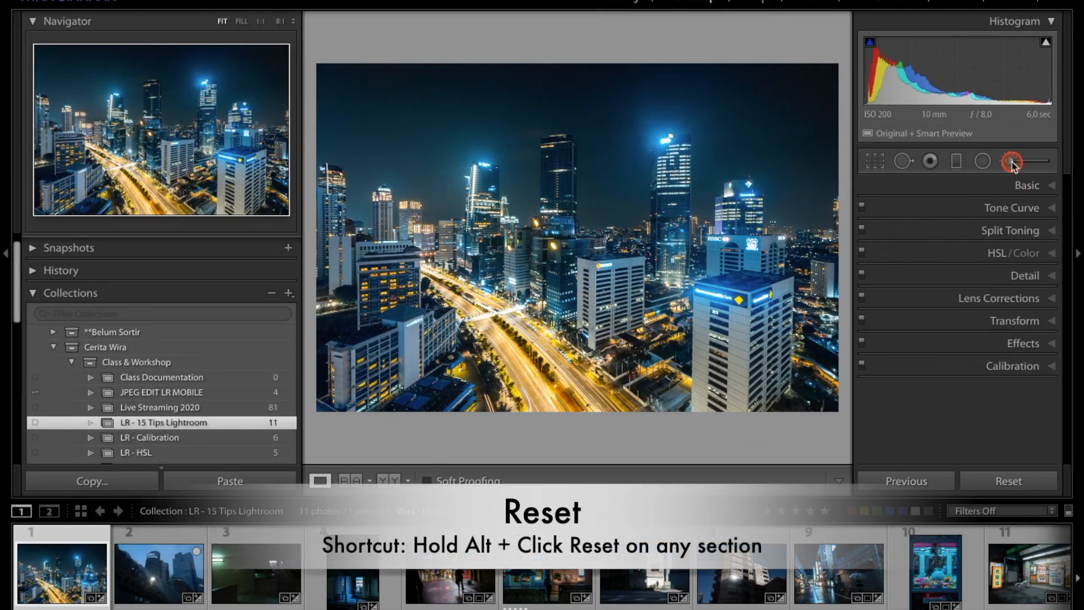
click(1012, 162)
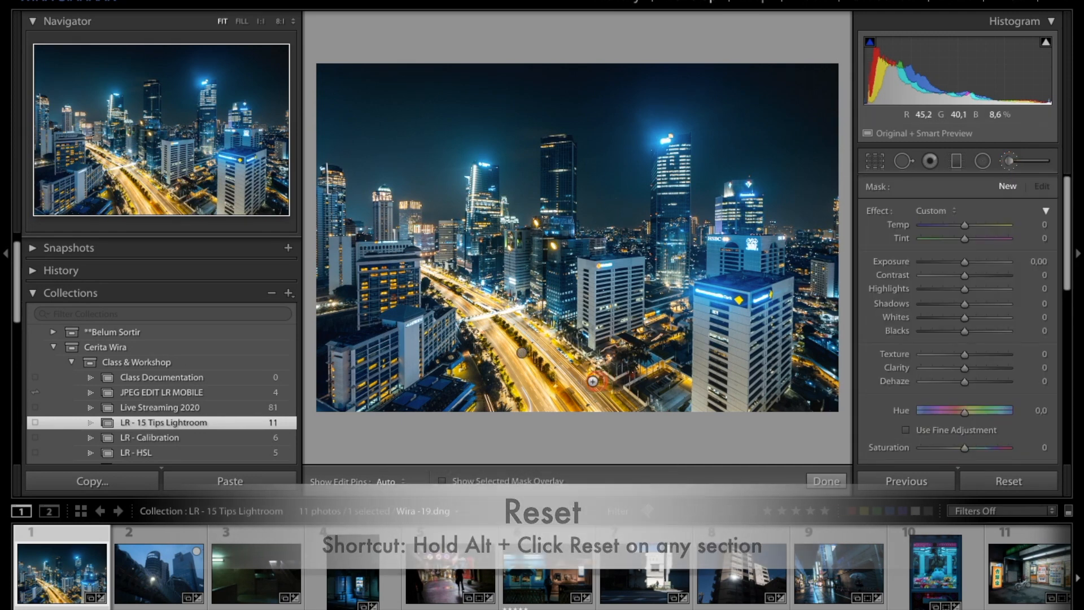
click(523, 355)
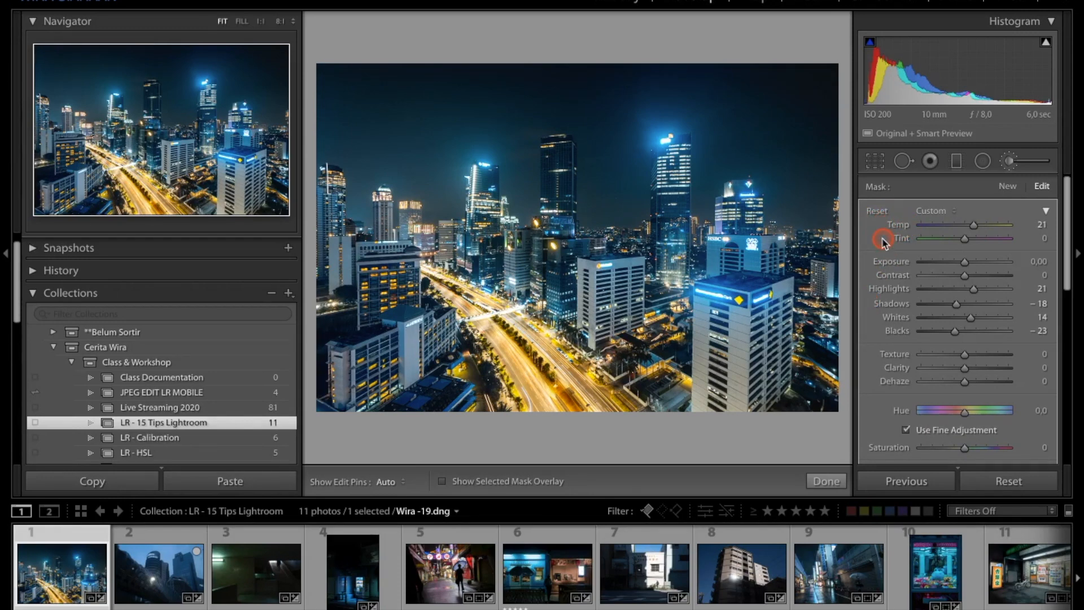
alt+click(877, 211)
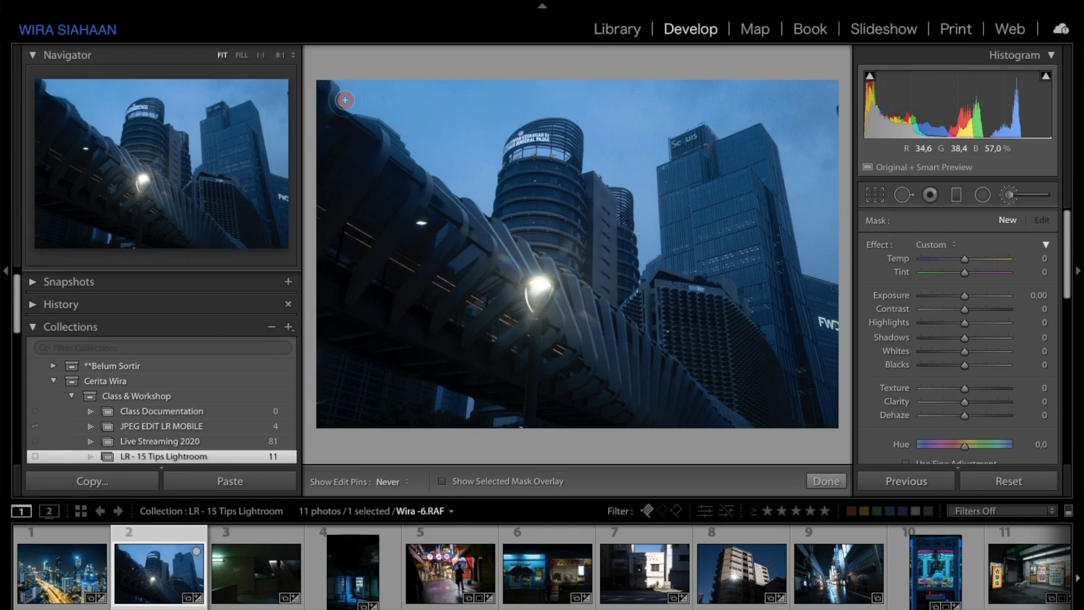
Step: Paint a brush stroke along the bridge's upper edge on Wira-6.RAF and show the edit pins
mouse_move(359, 110)
mouse_down()
mouse_move(350, 108)
mouse_move(397, 128)
mouse_move(425, 165)
mouse_up()
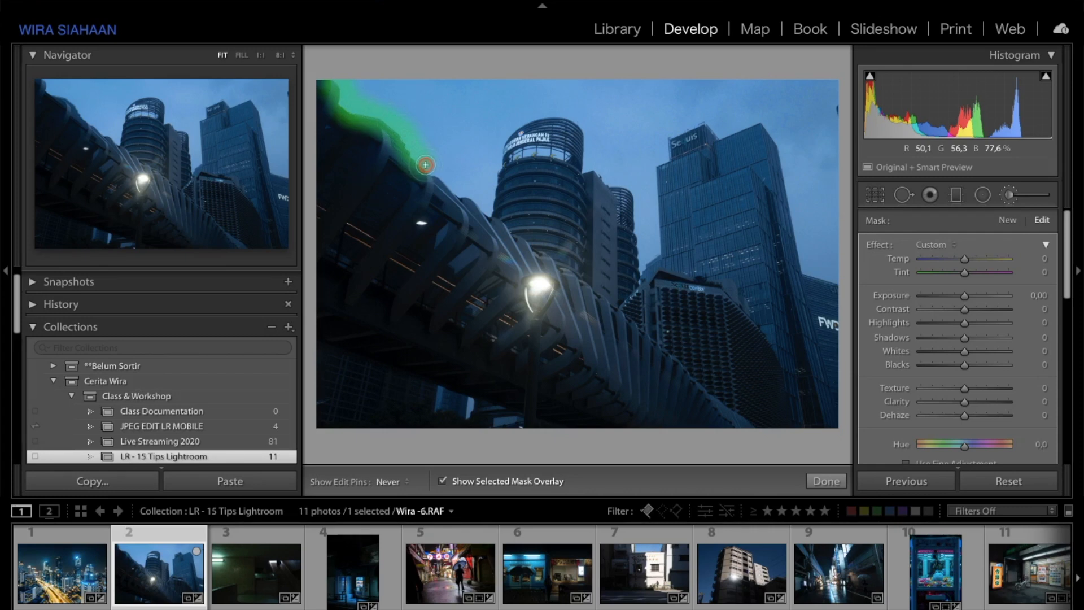
key(h)
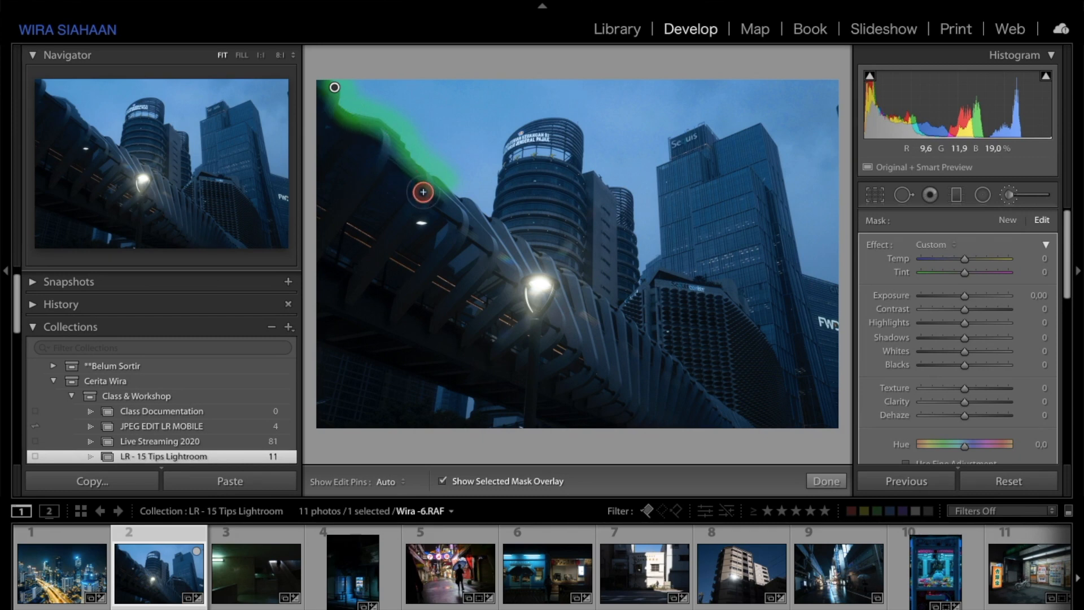
Step: Turn on Auto Mask in the brush options
scroll(964, 269, down, 6)
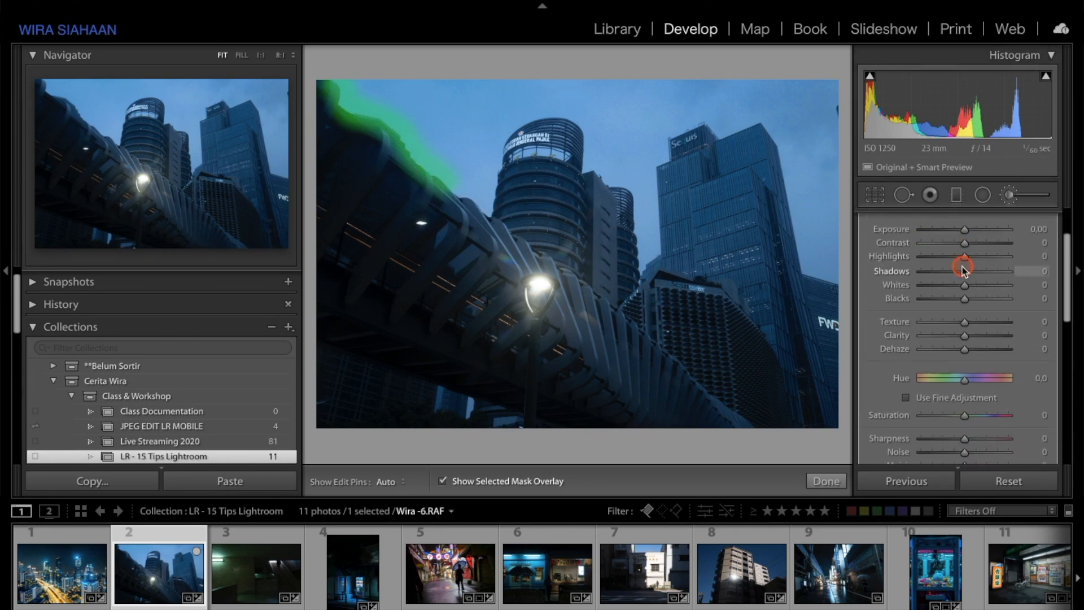
scroll(963, 270, down, 4)
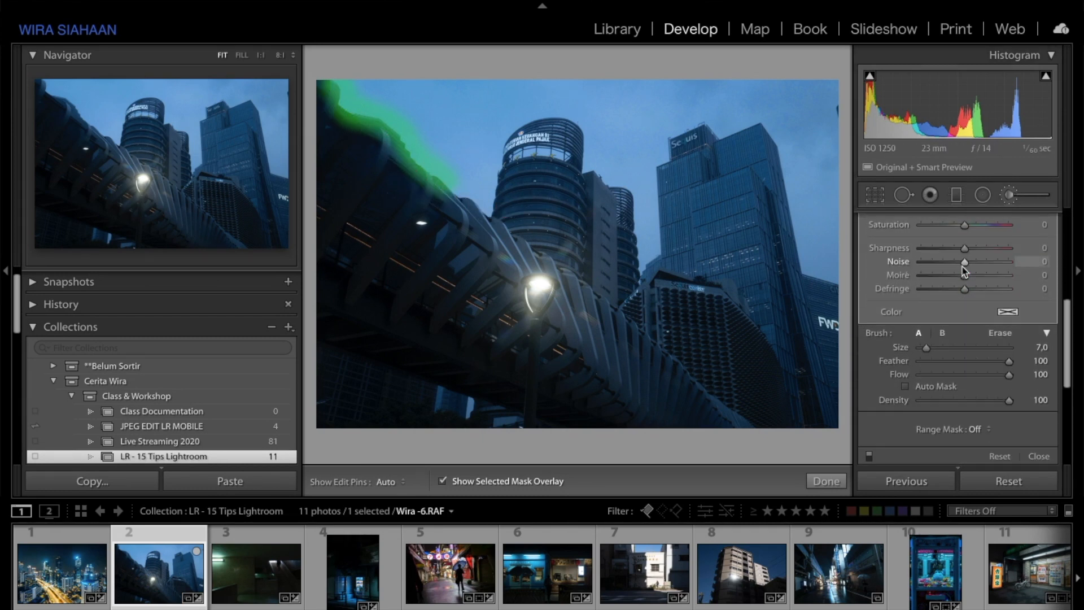
click(917, 359)
click(907, 357)
Step: Paint along the skyline over the round tower's top with Auto Mask, then turn Auto Mask off
mouse_move(465, 187)
mouse_down()
mouse_move(491, 198)
mouse_move(492, 159)
mouse_move(520, 114)
mouse_move(542, 111)
mouse_up()
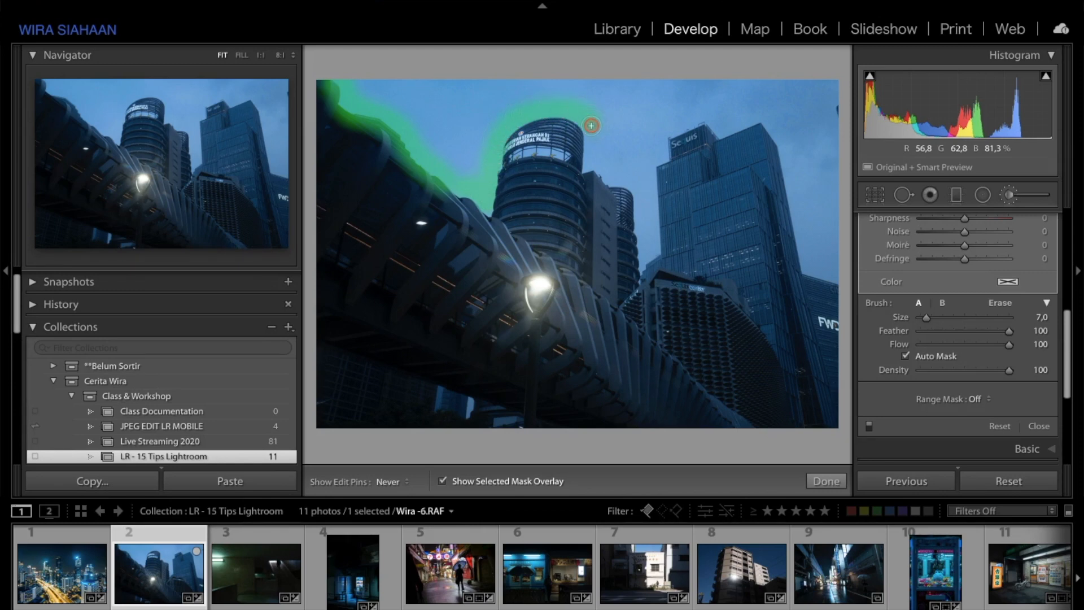
drag(592, 152, 591, 162)
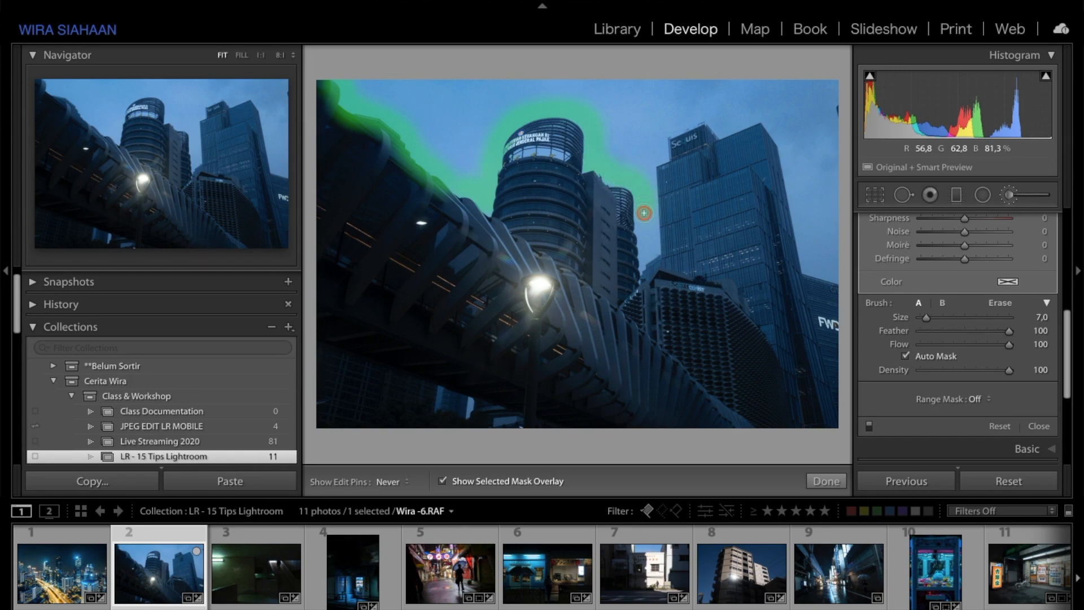
mouse_move(645, 226)
mouse_down()
mouse_move(647, 257)
mouse_move(647, 162)
mouse_up()
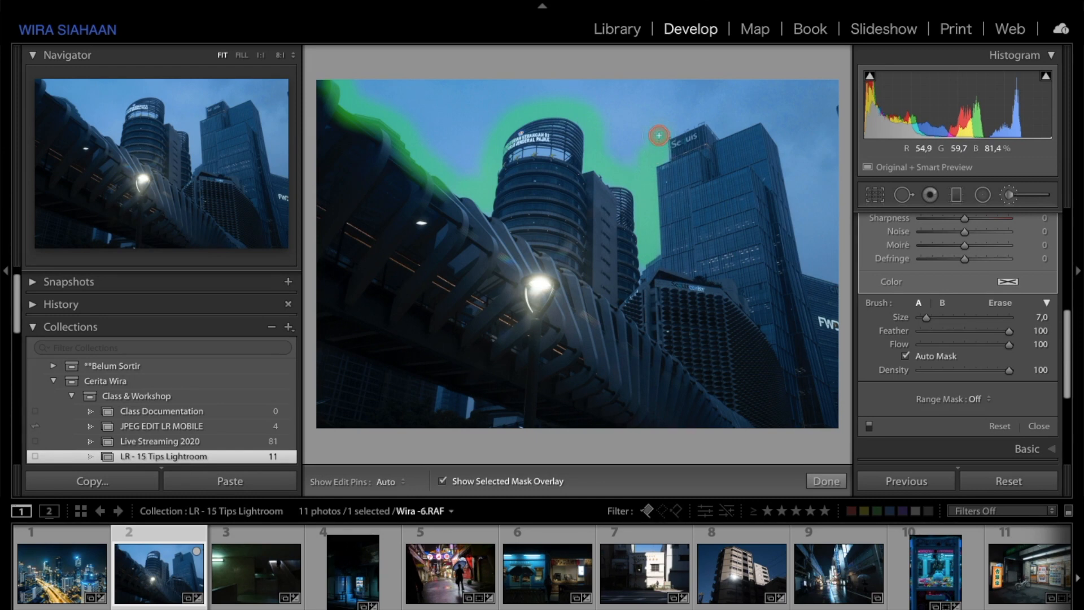
click(936, 357)
Step: Paint a stroke over the tall tower's top edge and undo it
mouse_move(662, 125)
mouse_down()
mouse_move(728, 132)
mouse_move(755, 119)
mouse_move(787, 145)
mouse_move(802, 245)
mouse_move(791, 261)
mouse_up()
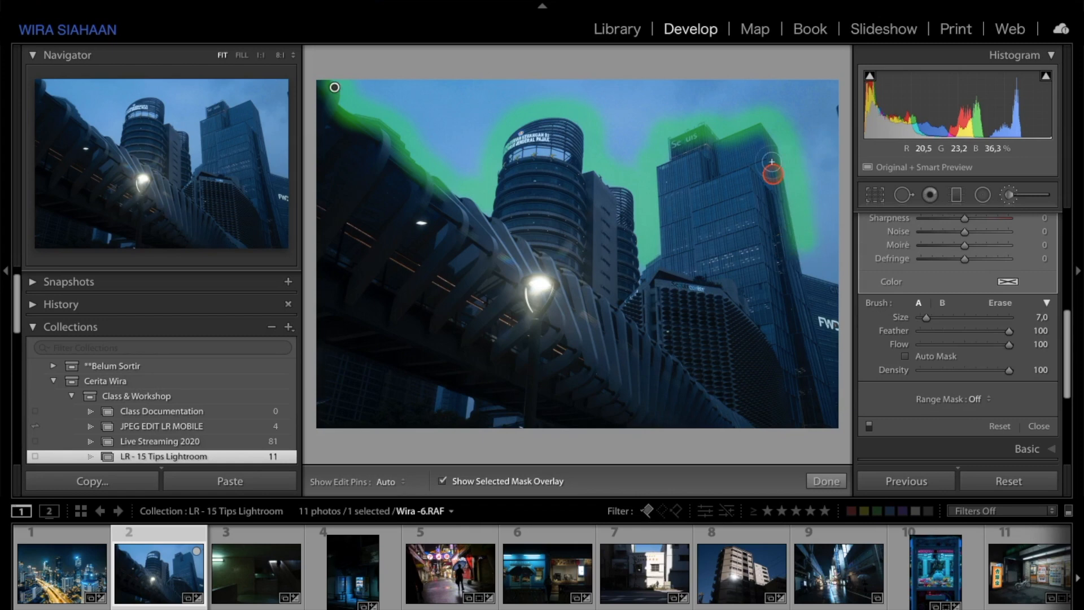
key(ctrl+z)
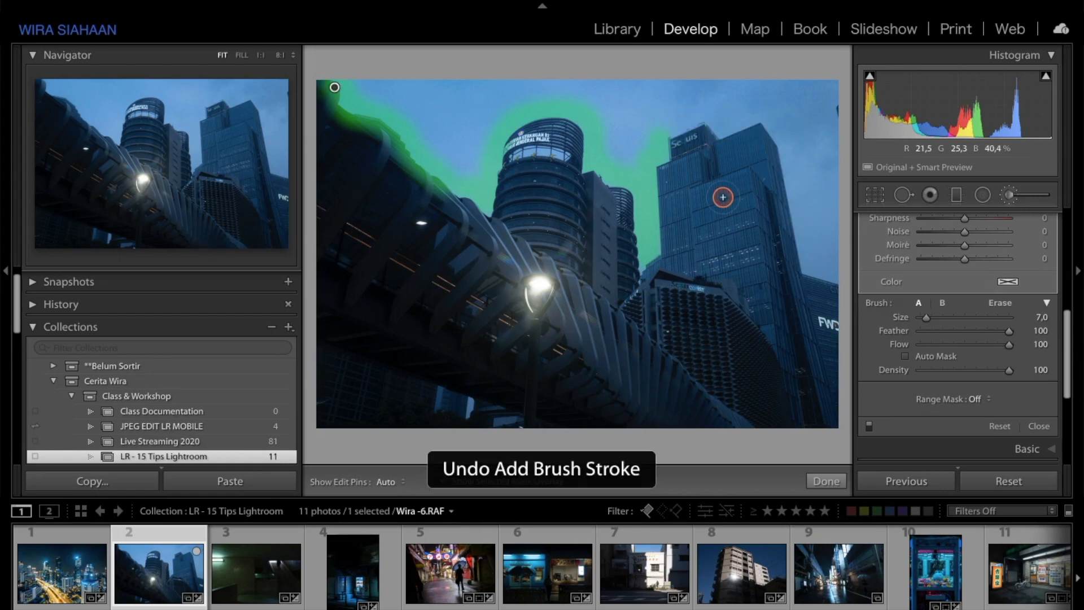
Step: Undo the Auto Mask stroke and repaint along the round tower's top and right edges, hiding the edit pins
key(ctrl+z)
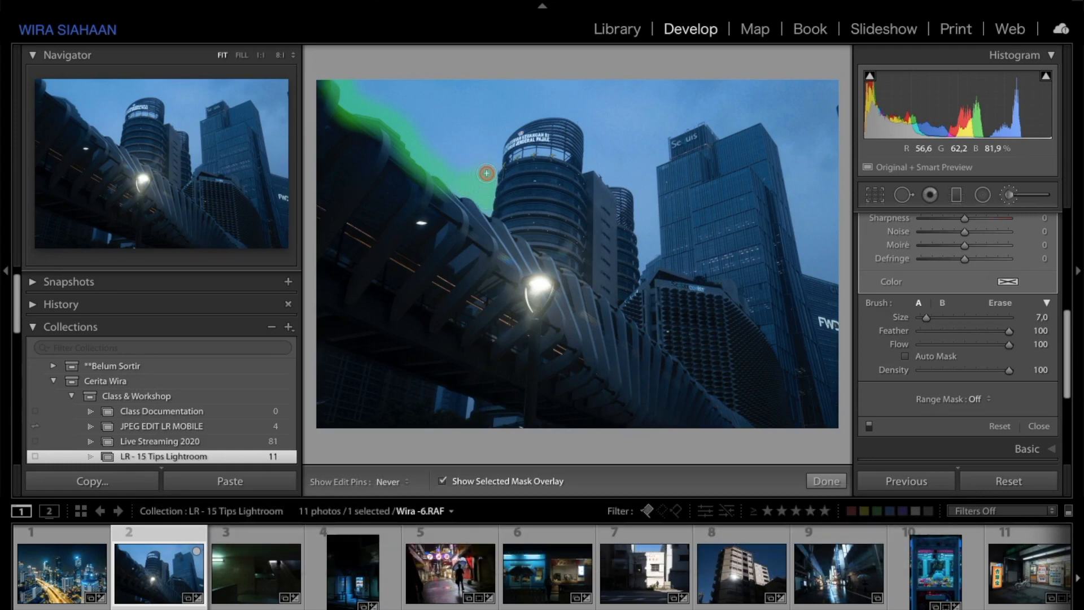
mouse_move(490, 161)
mouse_down()
mouse_move(502, 129)
mouse_move(545, 108)
mouse_up()
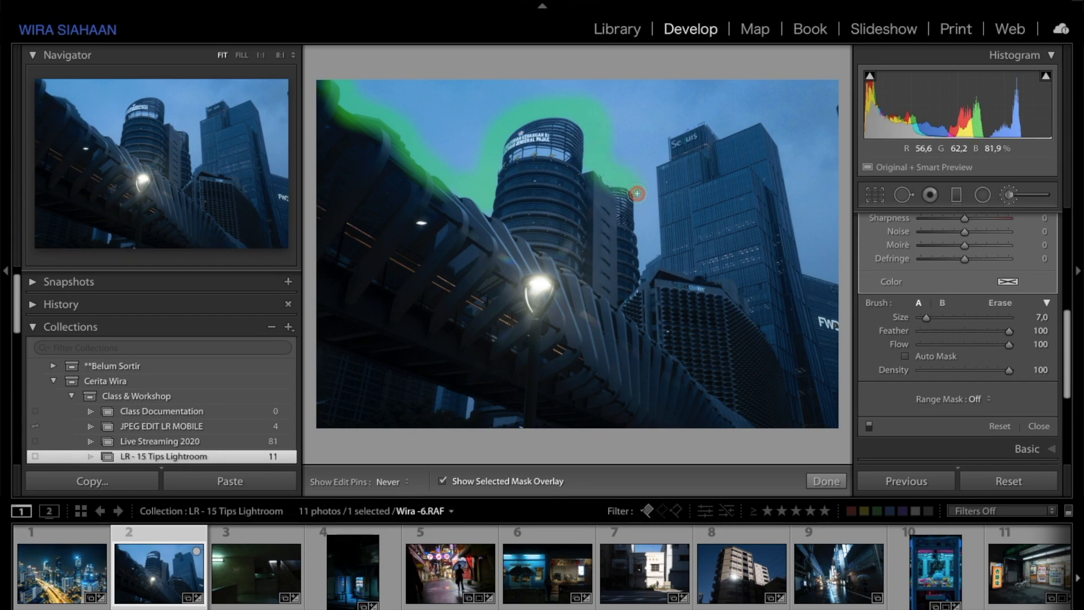
mouse_move(645, 227)
mouse_down()
mouse_move(642, 254)
mouse_move(645, 184)
mouse_up()
key(h)
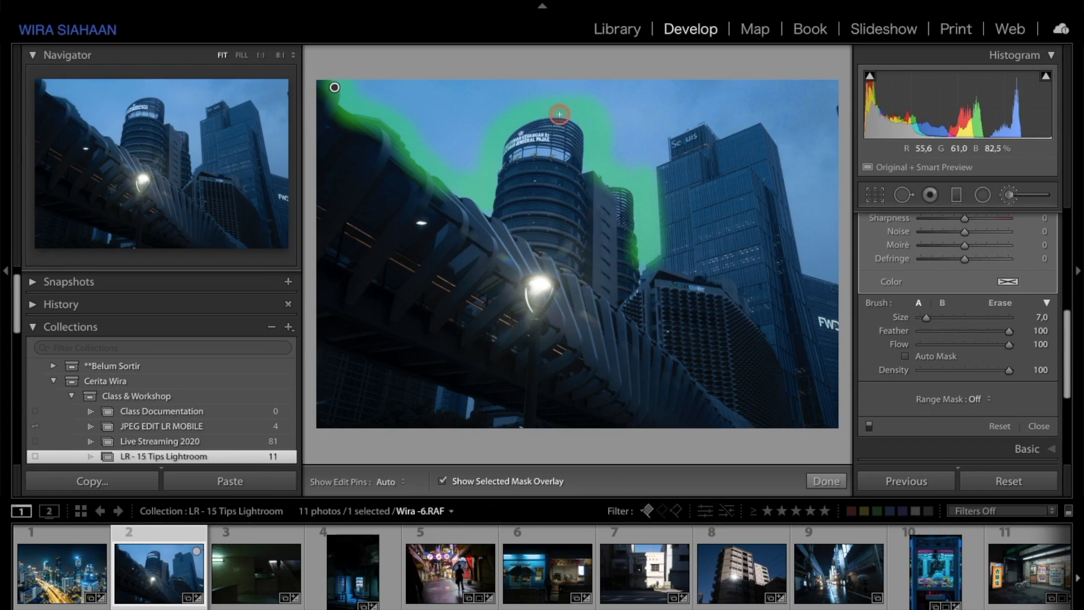
mouse_move(472, 103)
mouse_down()
mouse_move(462, 165)
mouse_move(432, 125)
mouse_move(372, 81)
mouse_move(424, 89)
mouse_move(434, 102)
mouse_move(514, 83)
mouse_up()
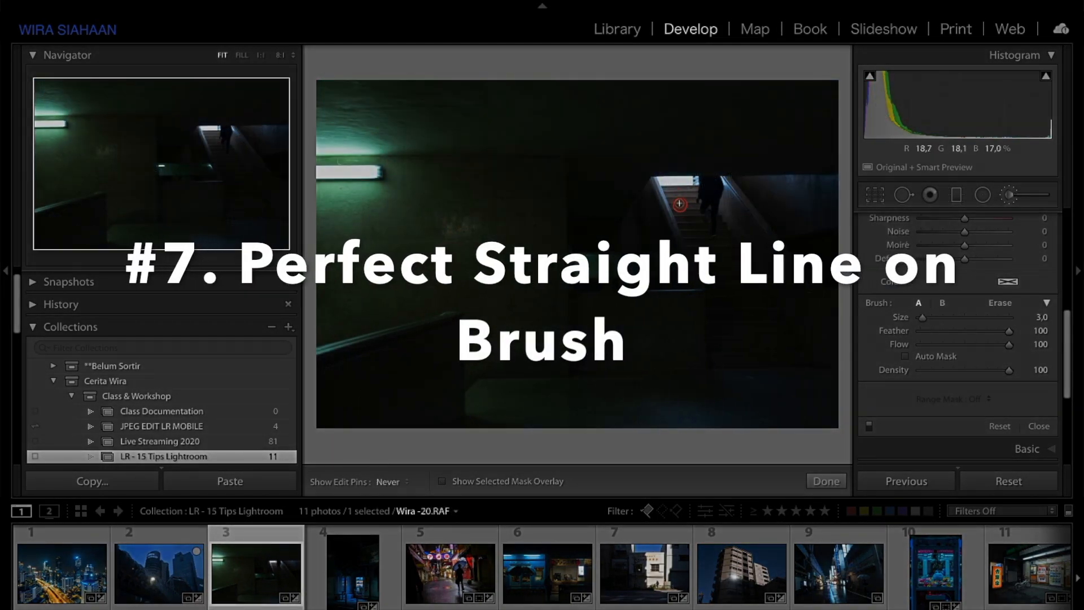
Step: Try brushing over the lit top of the staircase on Wira-20.RAF with the mask overlay shown
click(681, 203)
key(o)
drag(696, 210, 692, 195)
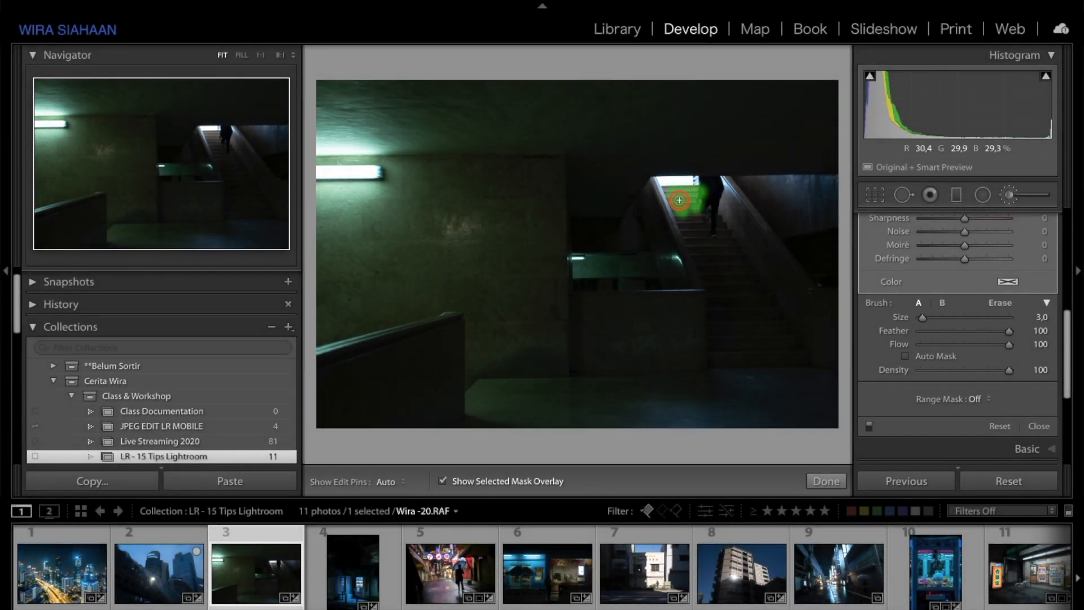
shift+click(687, 227)
key(h)
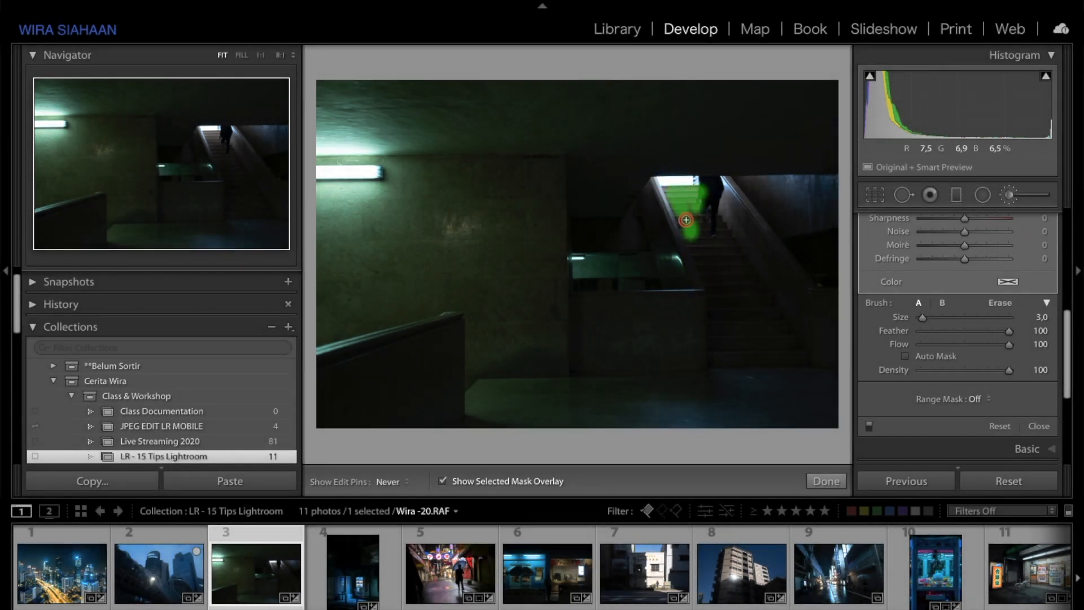
drag(701, 256, 724, 351)
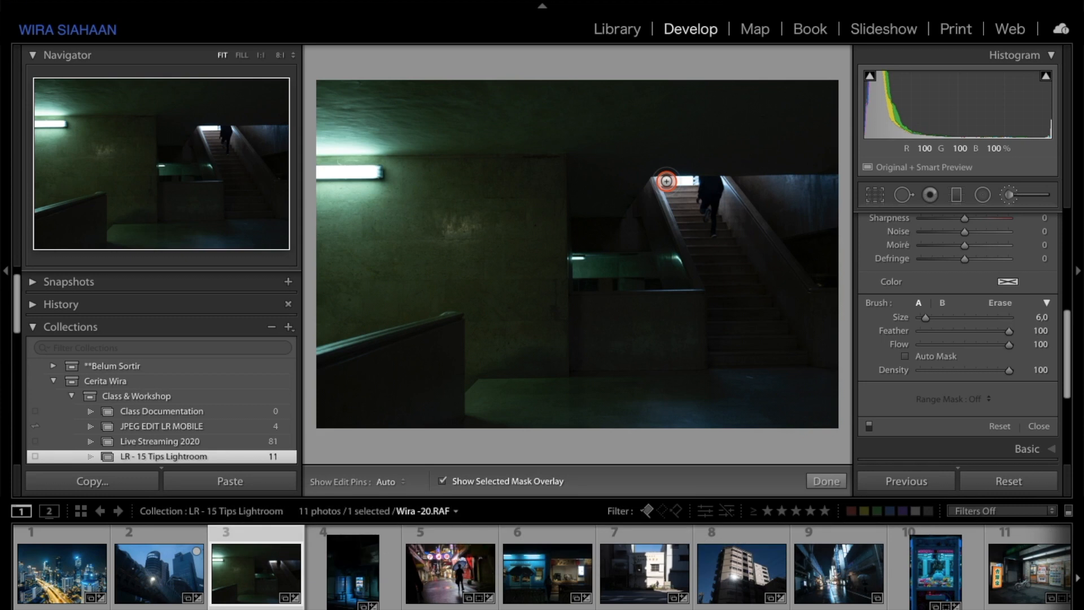
Step: Paint straight-line strokes from the top of the stairs down the railing and across horizontally
click(667, 181)
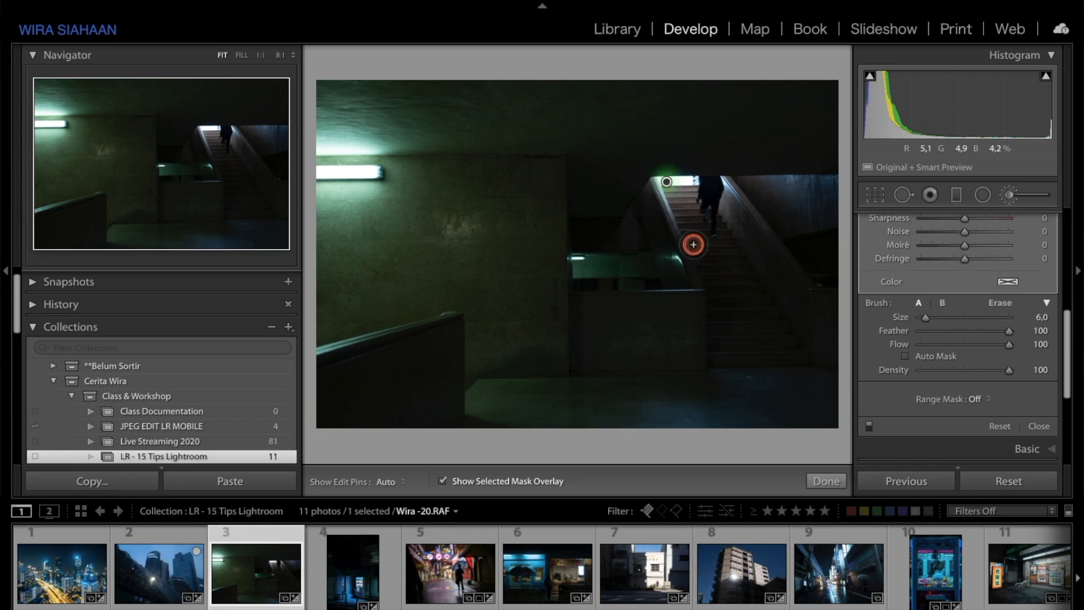
shift+click(719, 298)
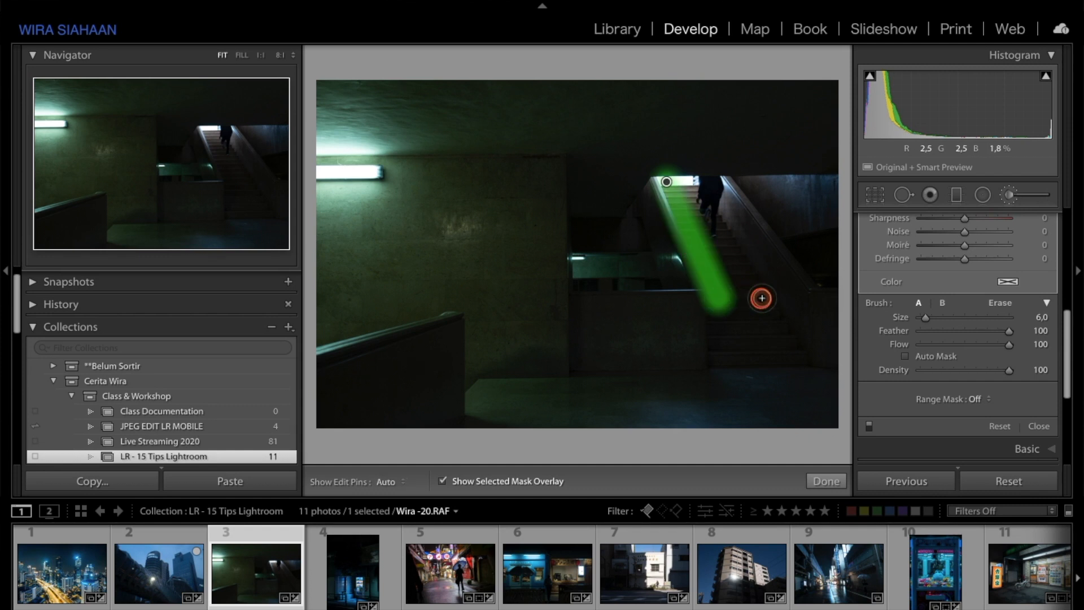
shift+click(785, 299)
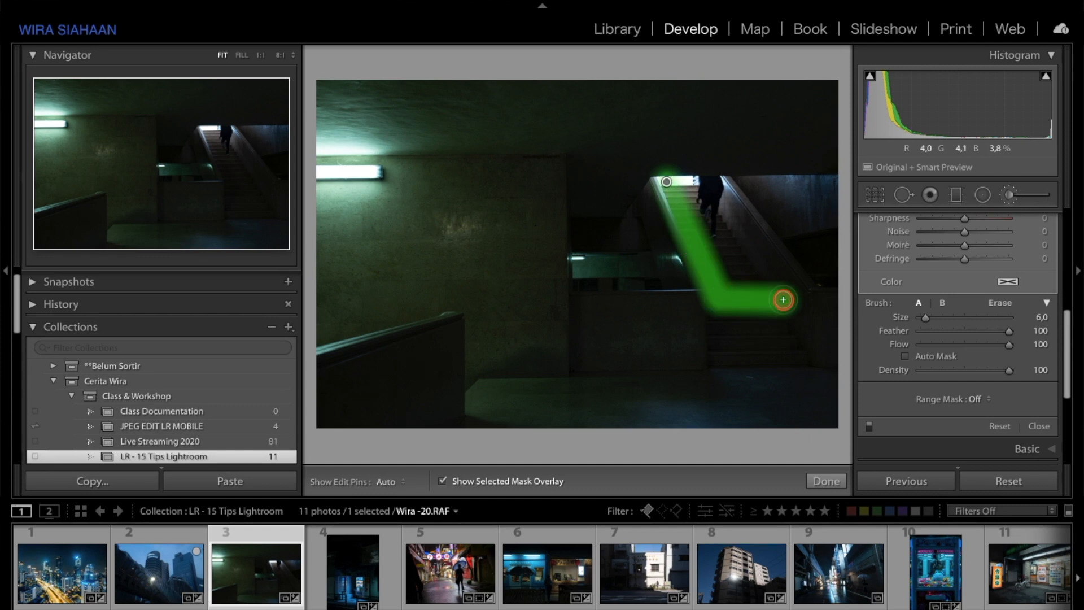
Step: Fill in the staircase area between the straight lines and hide the edit pins
shift+click(695, 190)
drag(688, 190, 726, 282)
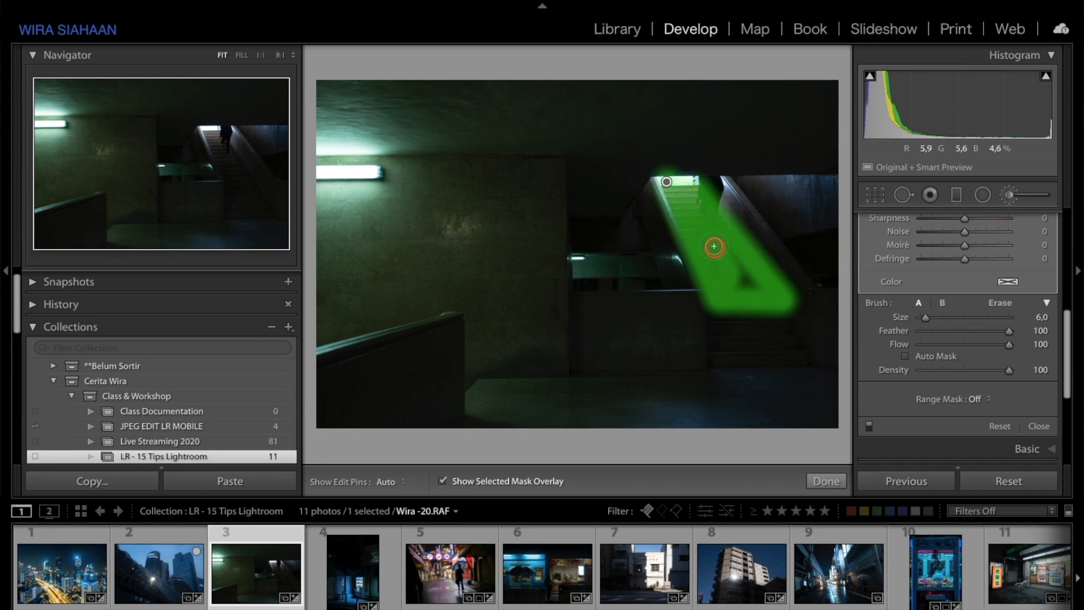
key(h)
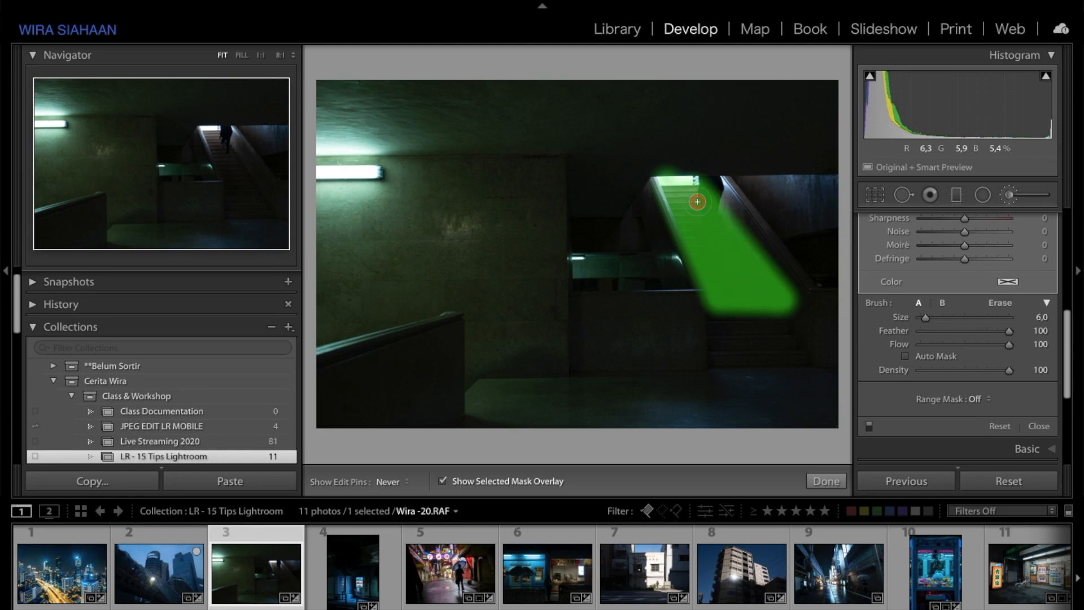
mouse_move(676, 160)
mouse_down()
mouse_move(657, 163)
mouse_move(671, 162)
mouse_up()
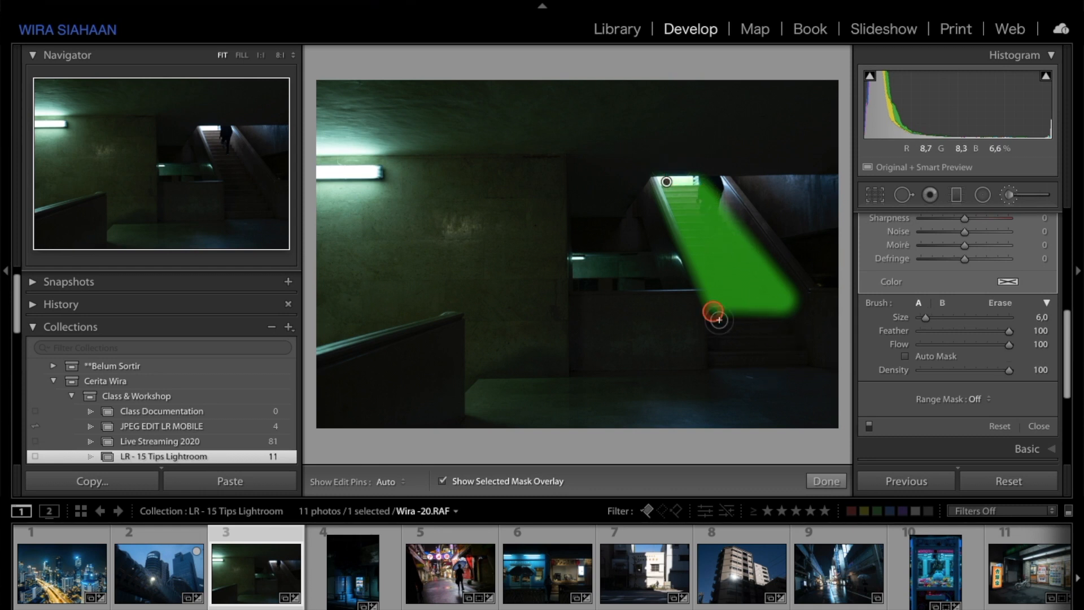
Step: Hide the overlay, set the mask's Exposure to 0.43 and Shadows to 20, and finish the brush
key(o)
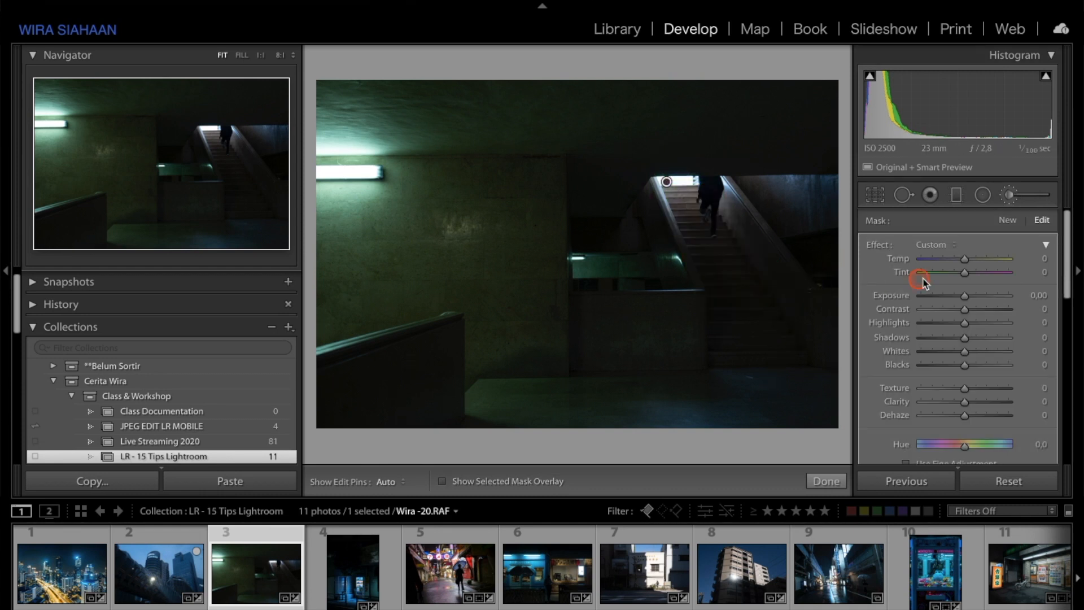
drag(966, 294, 968, 298)
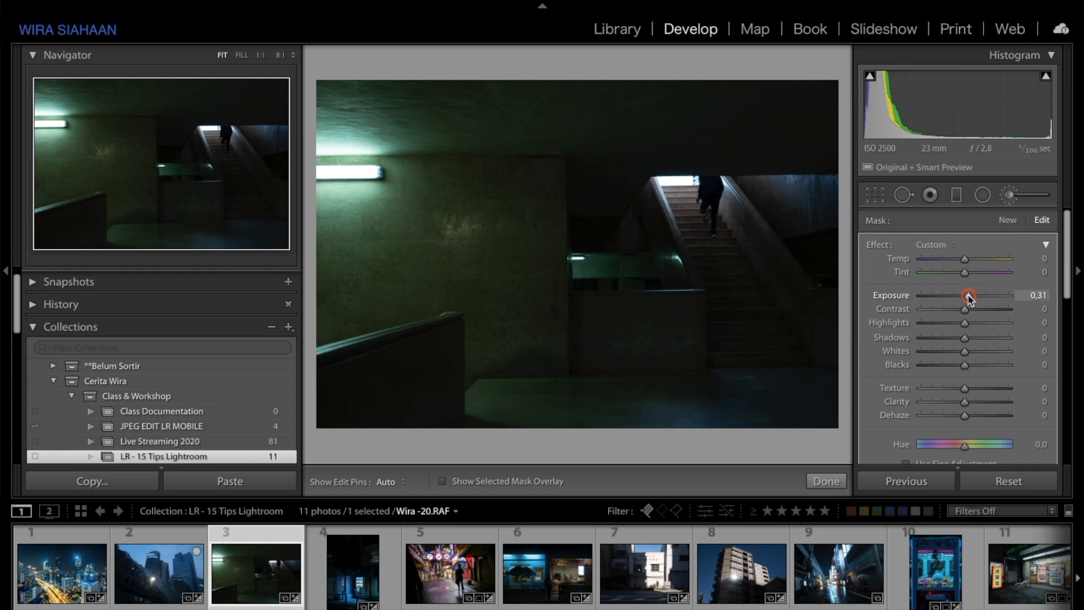
drag(966, 338, 977, 340)
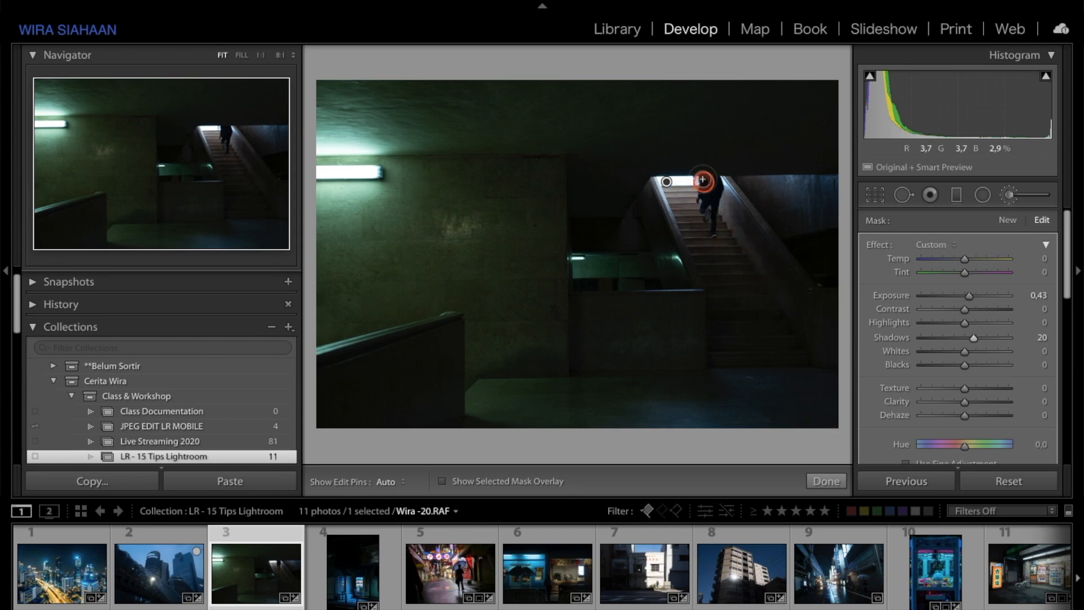
click(826, 481)
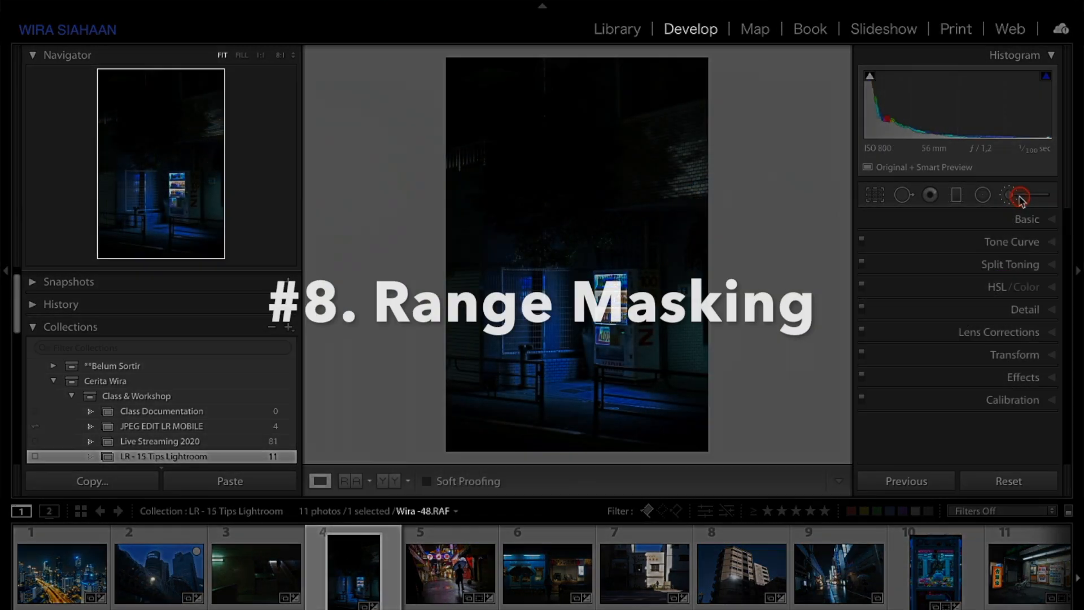
Step: Open the Adjustment Brush on Wira-48.RAF and paint over the vending machine with the overlay shown
click(1010, 196)
scroll(970, 348, down, 3)
scroll(970, 351, down, 5)
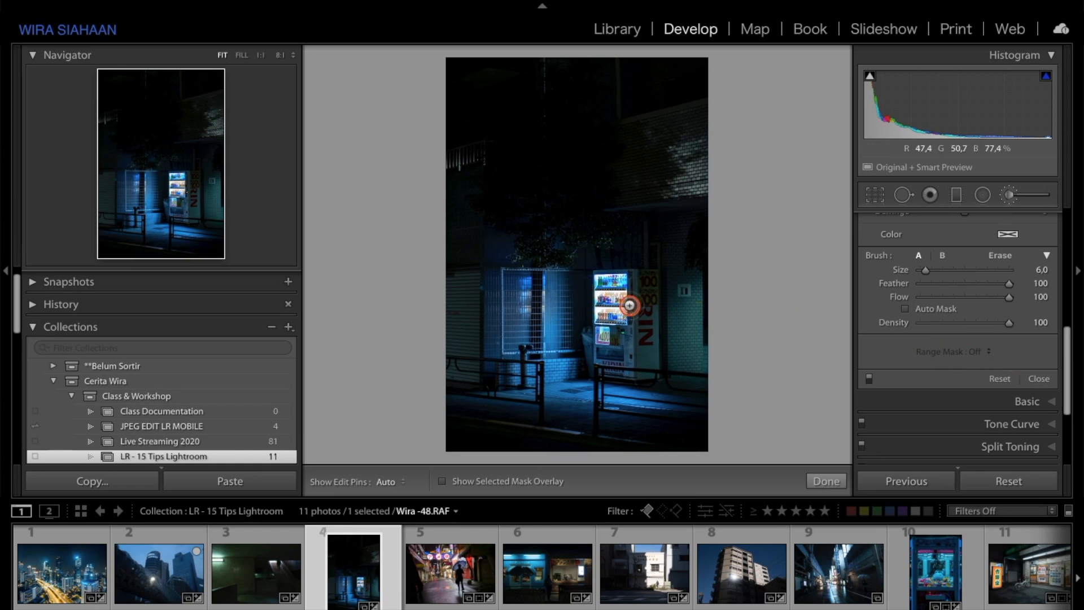
key(h)
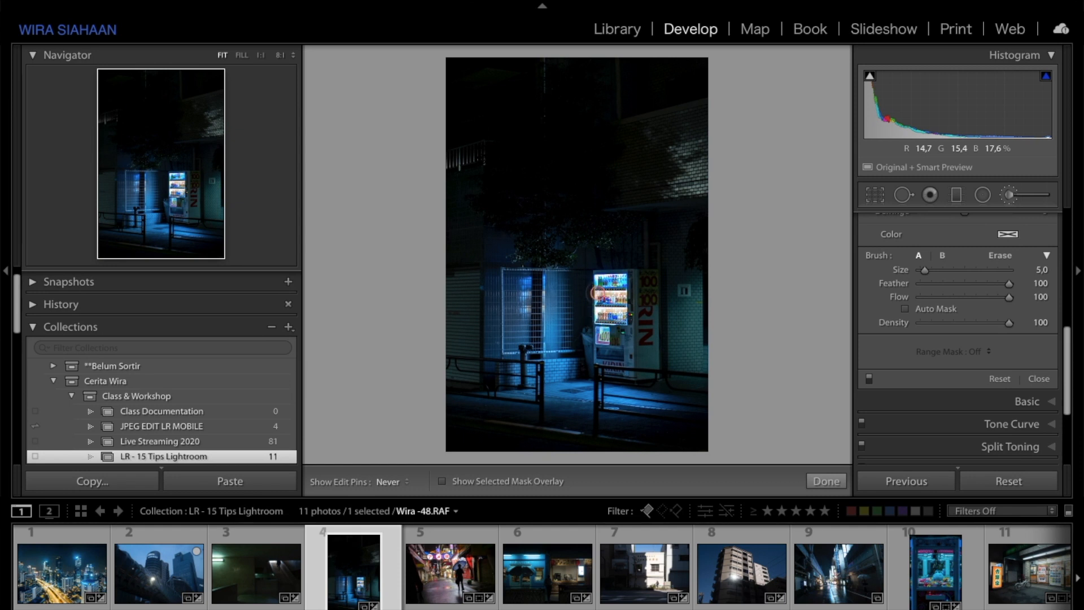
key(o)
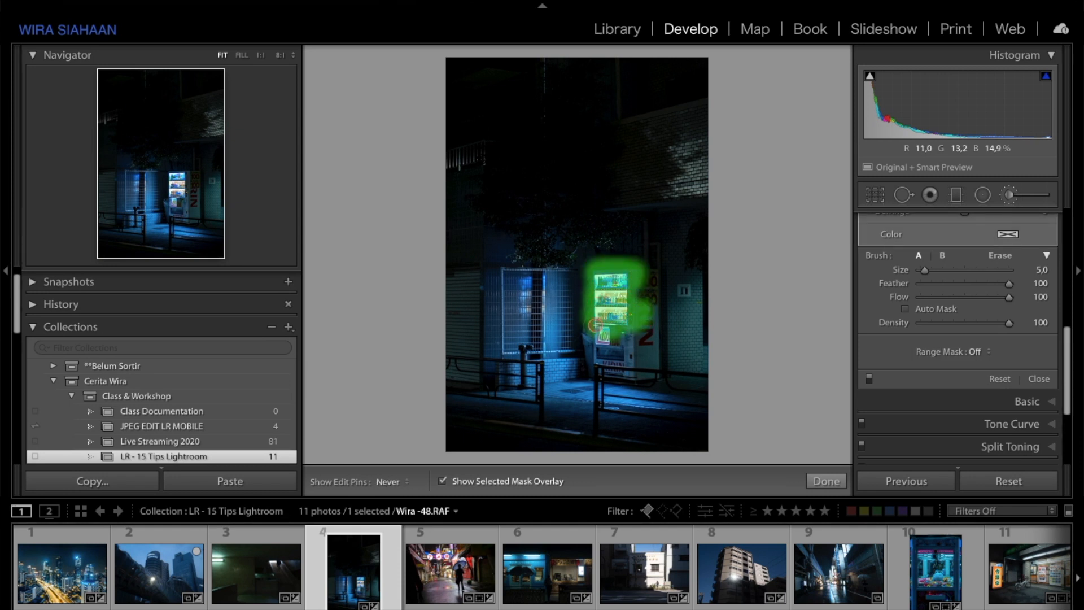
mouse_move(598, 326)
mouse_down()
mouse_move(600, 372)
mouse_move(618, 349)
mouse_move(627, 373)
mouse_move(643, 367)
mouse_move(637, 263)
mouse_move(629, 321)
mouse_up()
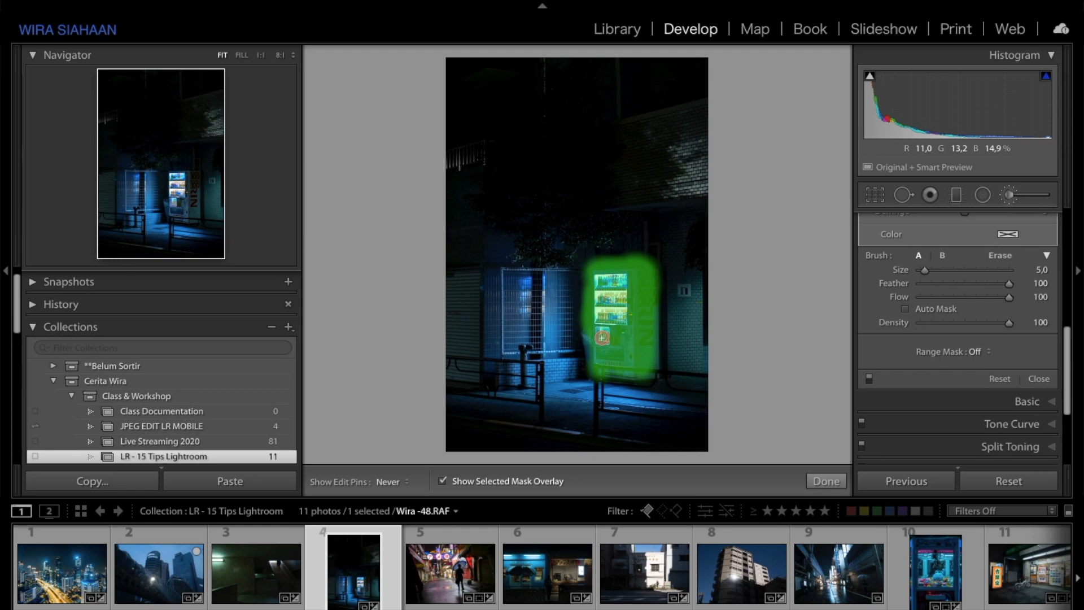
Step: Set the brush's Range Mask to Luminance with a Range of 88/100
click(984, 405)
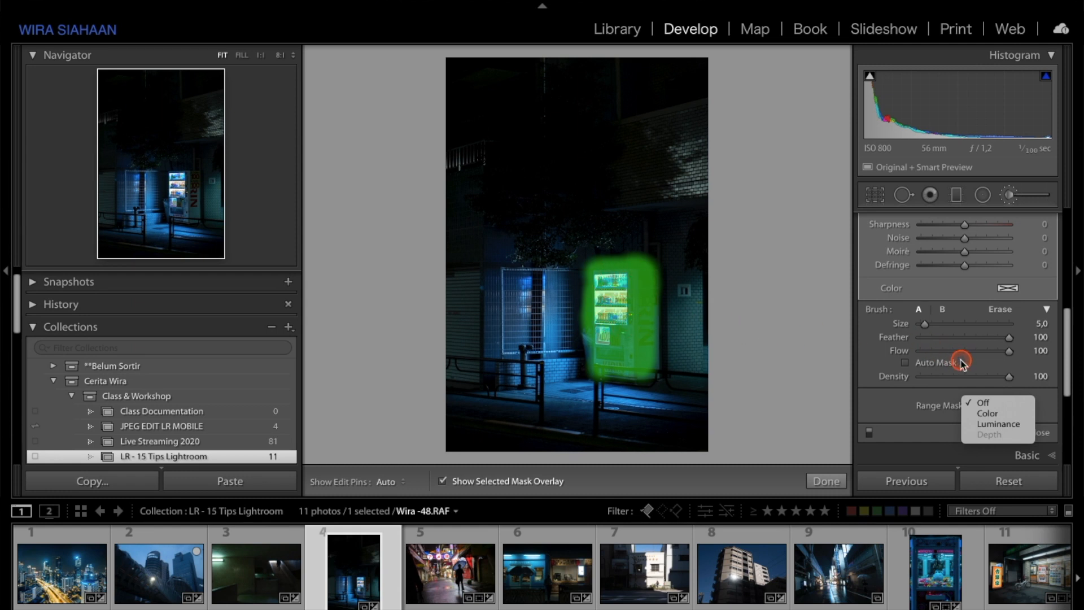
click(980, 424)
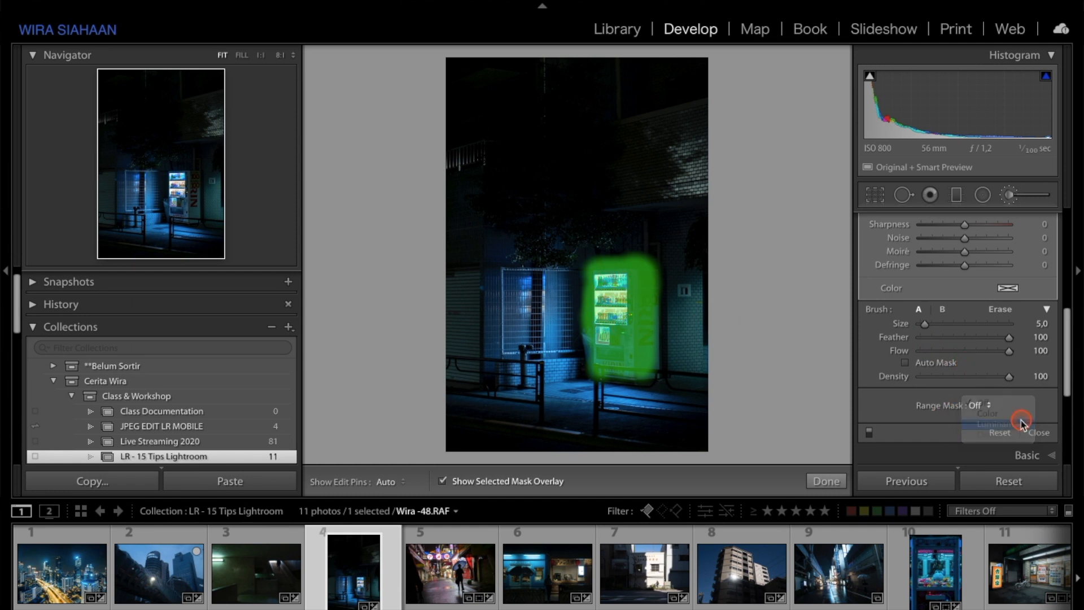
scroll(1052, 431, down, 3)
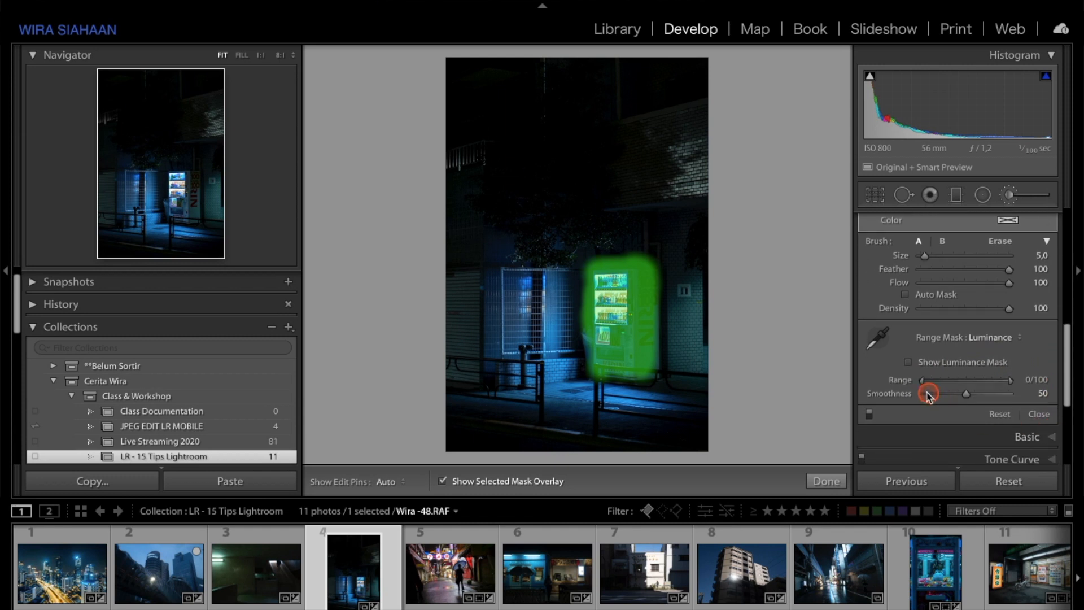
mouse_move(923, 384)
mouse_down()
mouse_move(1020, 381)
mouse_move(928, 385)
mouse_up()
drag(924, 384, 929, 386)
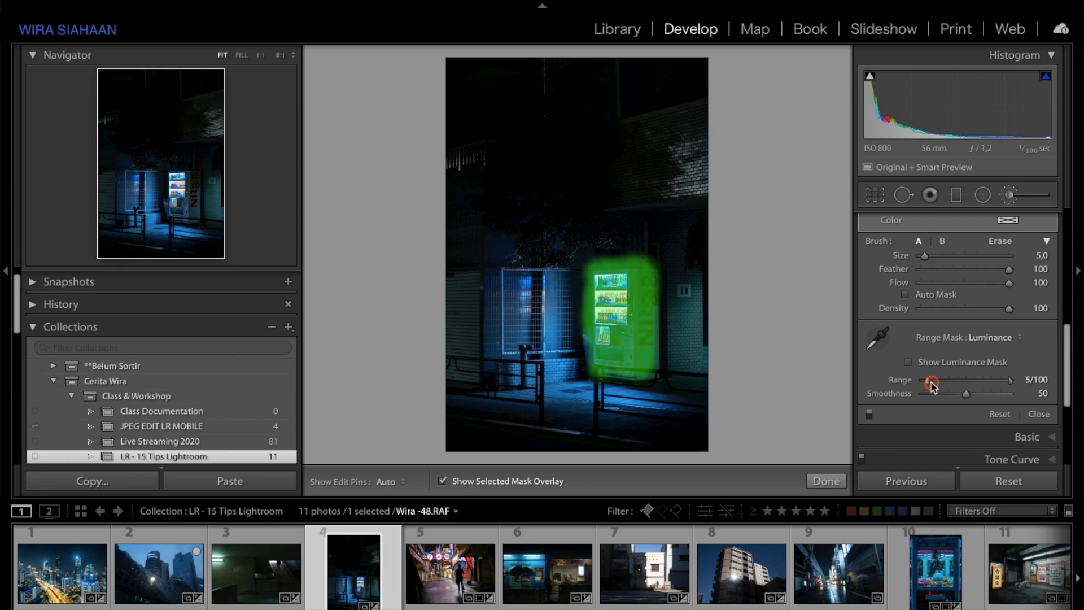
drag(958, 385, 985, 386)
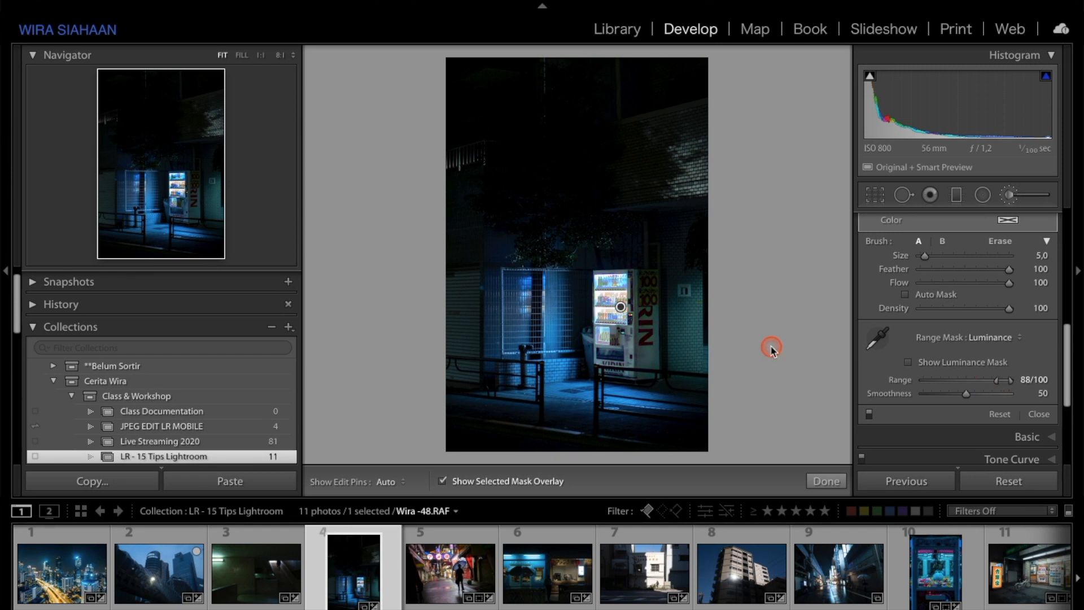
Step: Cycle the mask overlay colour, then hide the overlay
key(shift+o)
key(shift+o)
drag(771, 345, 778, 327)
scroll(961, 310, up, 5)
key(o)
scroll(963, 317, up, 6)
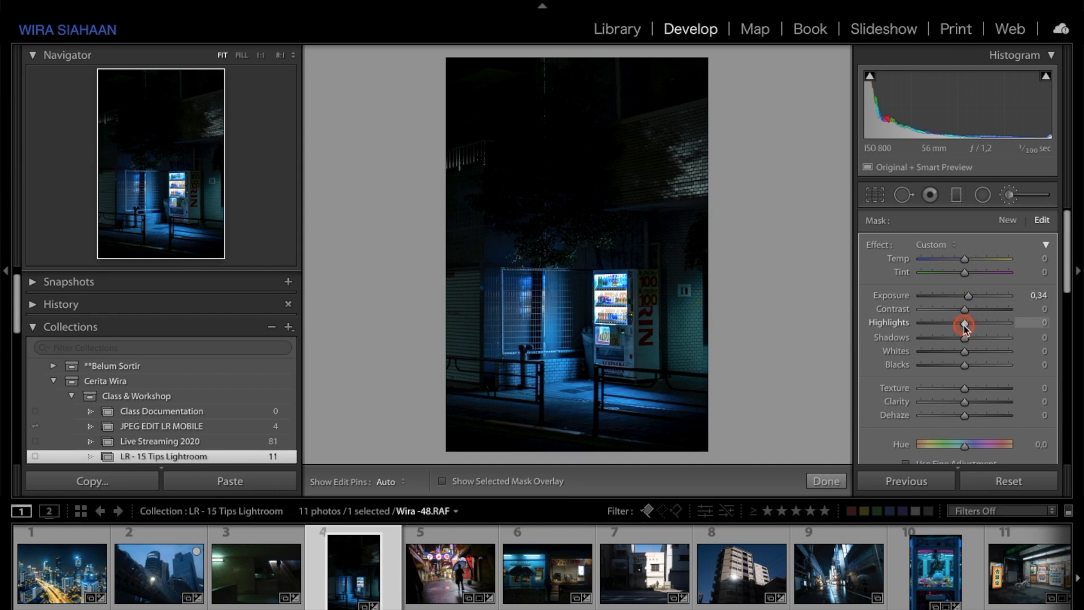
Step: Adjust the mask's Highlights and undo the change
drag(919, 329, 943, 327)
key(ctrl+z)
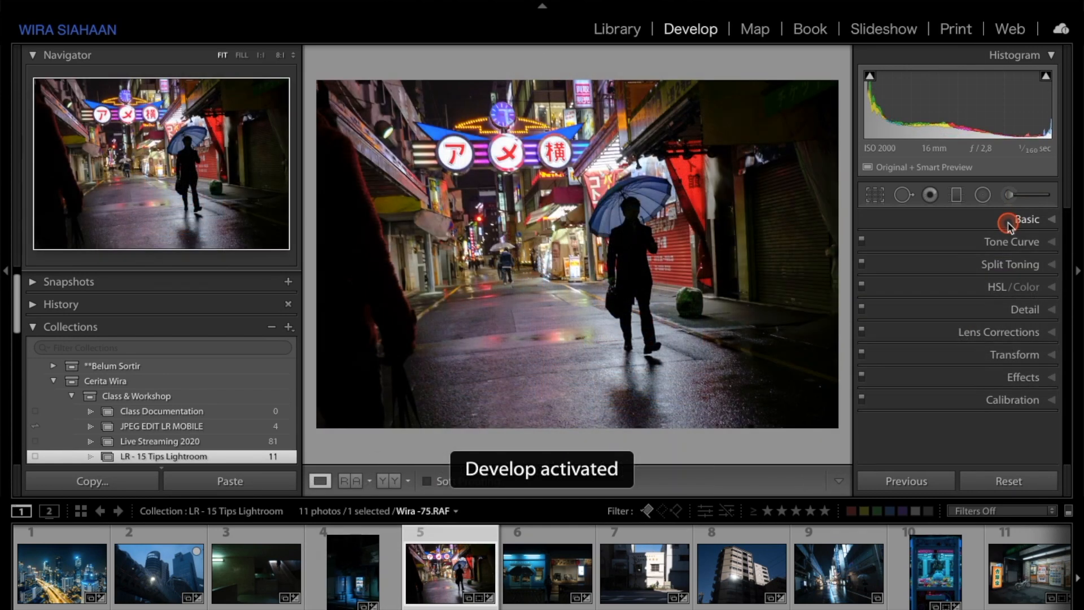
Step: Open the Adjustment Brush on Wira-75.RAF, set the umbrella mask's Range Mask to Color, and toggle the overlay
click(1023, 194)
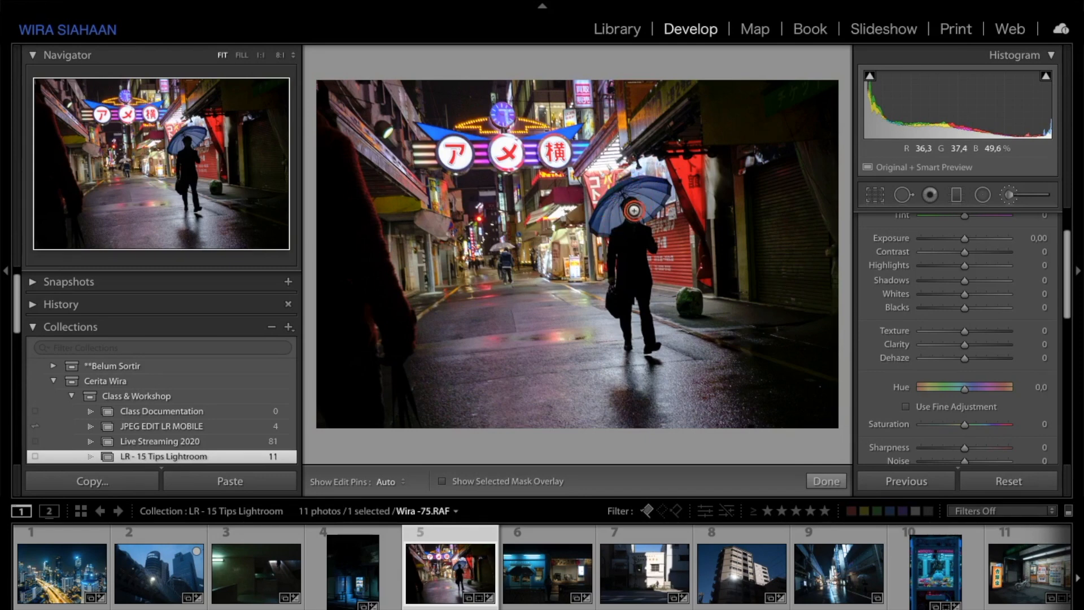
key(o)
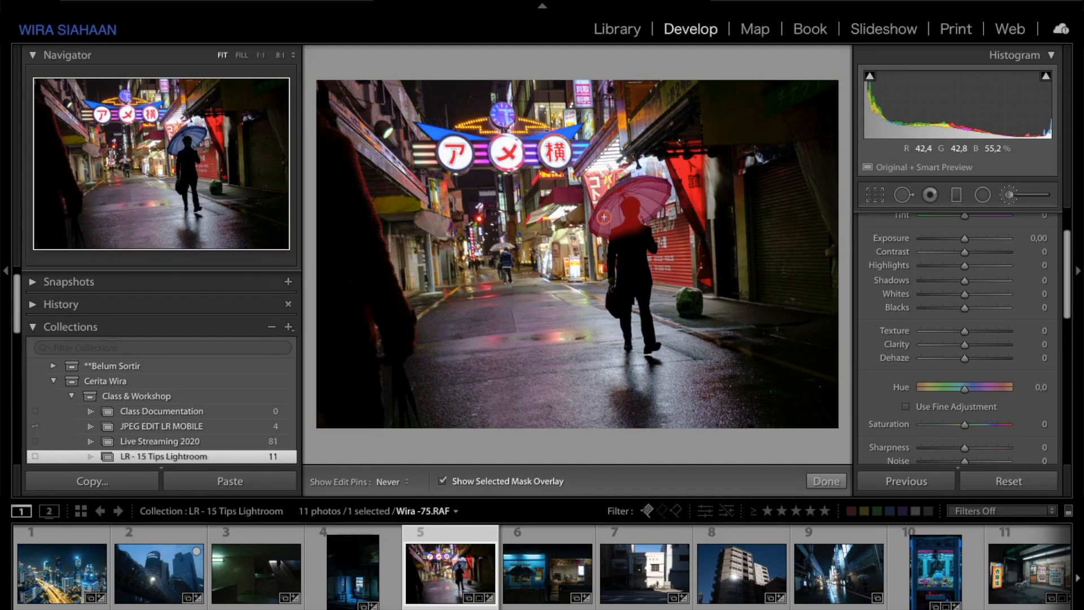
scroll(1017, 382, down, 5)
click(981, 372)
click(982, 373)
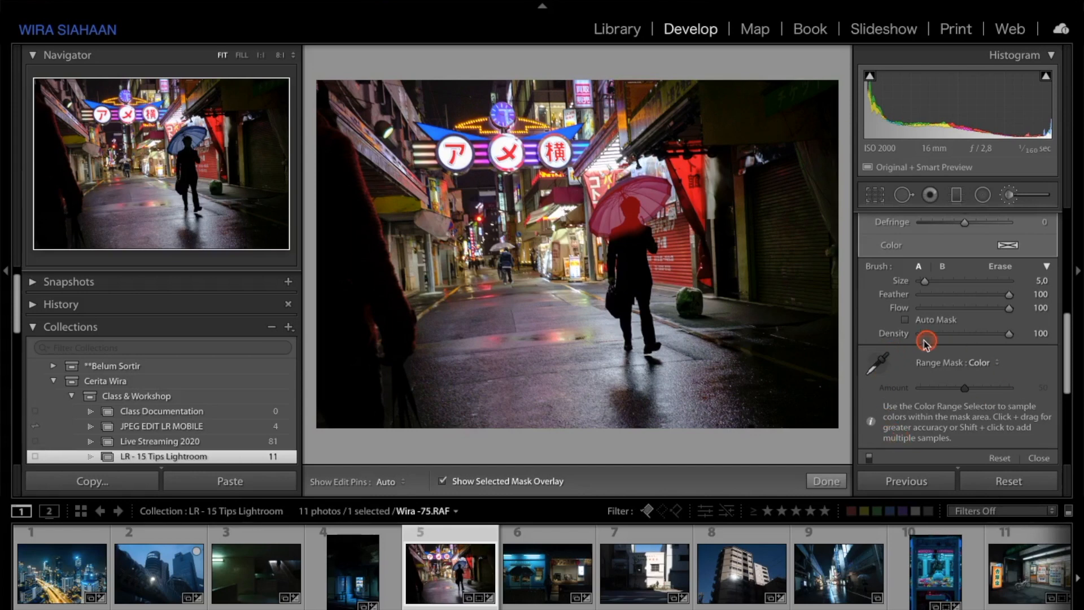
key(o)
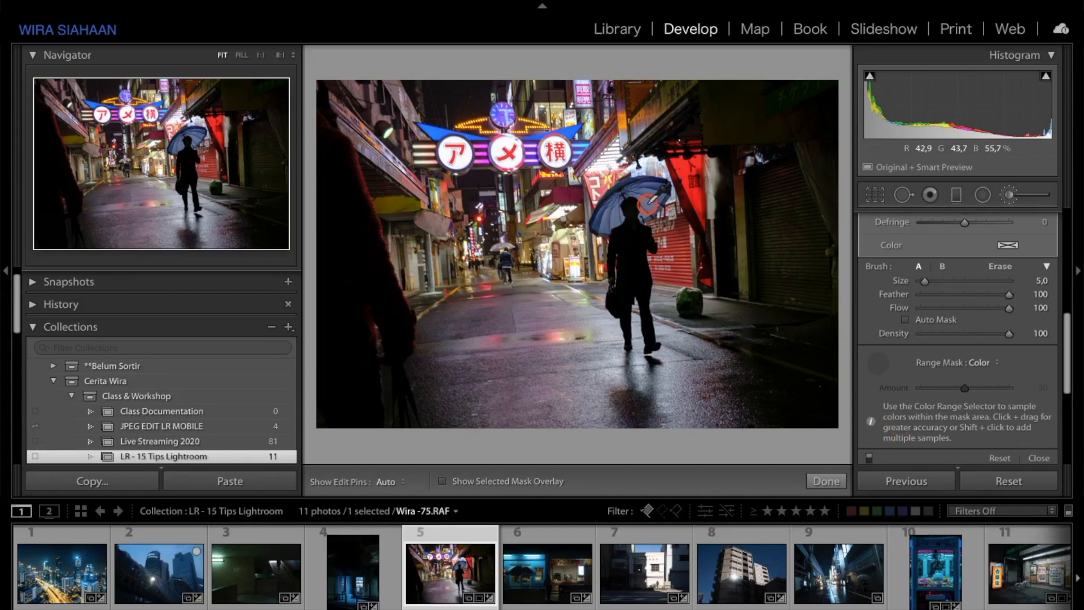
key(o)
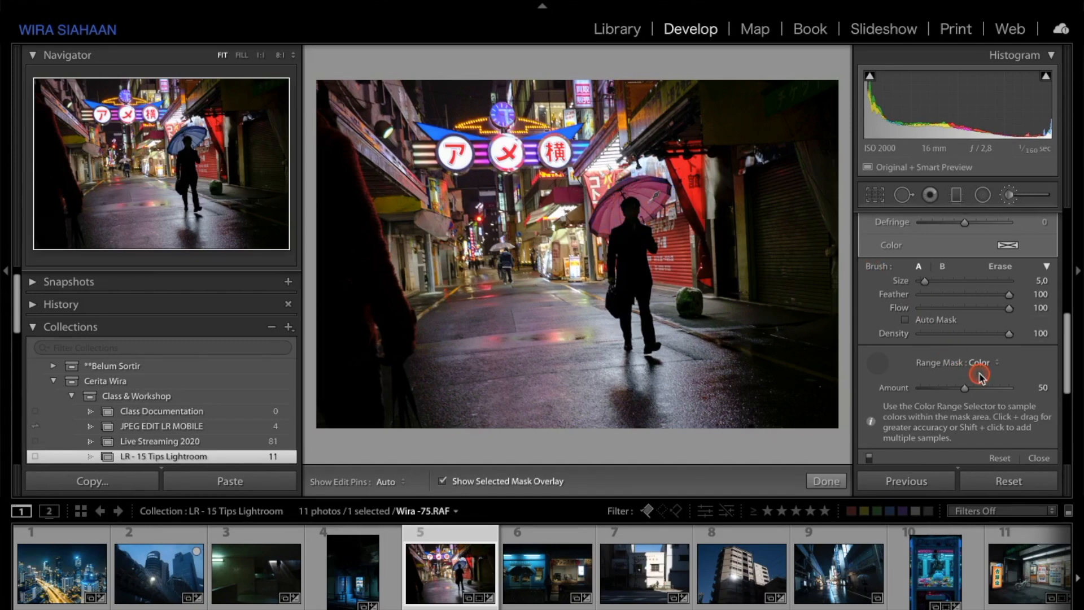
Step: Hide the overlay and raise the umbrella mask's Exposure to 0.85
scroll(971, 373, up, 8)
key(o)
scroll(980, 377, up, 3)
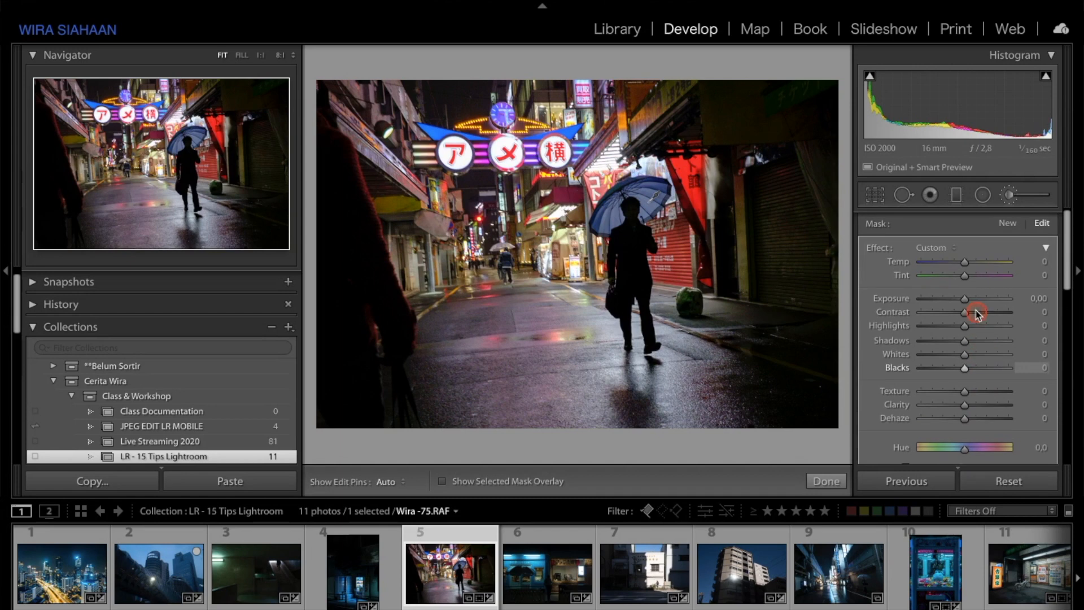
drag(969, 299, 975, 299)
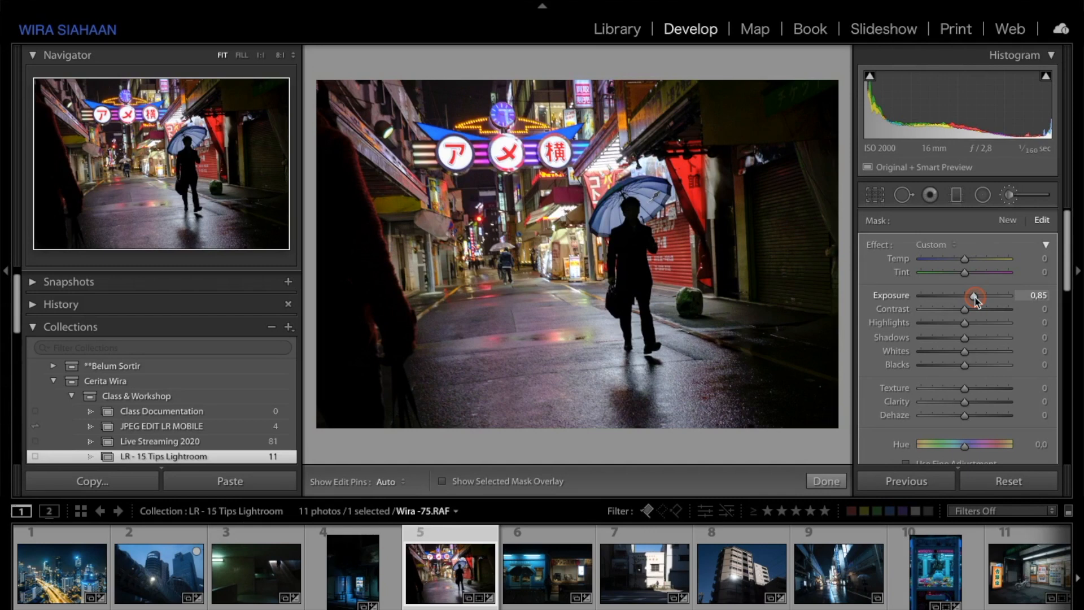
click(967, 338)
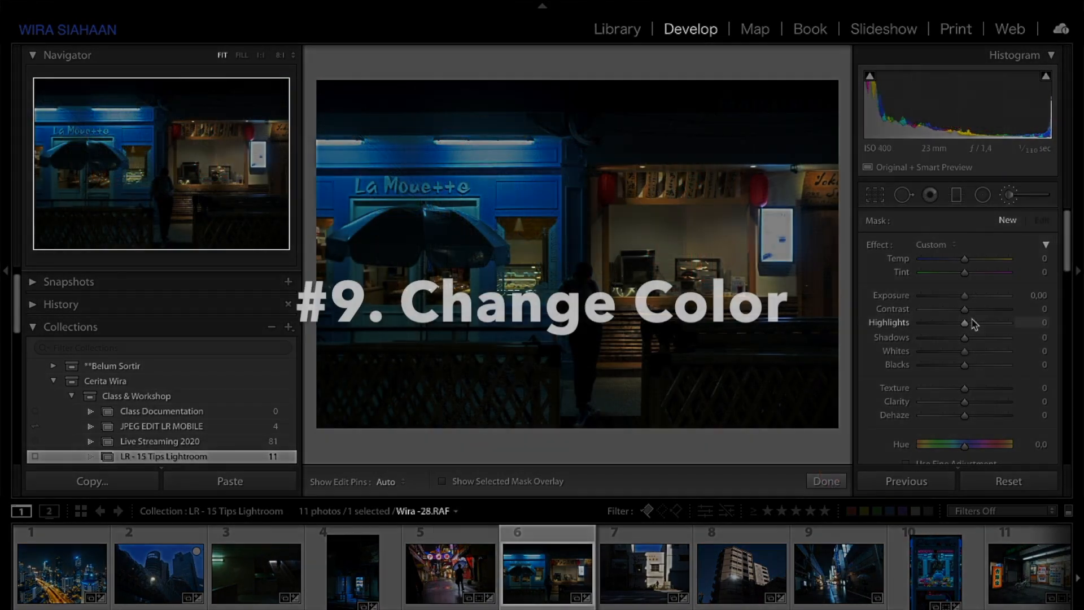
scroll(972, 323, down, 5)
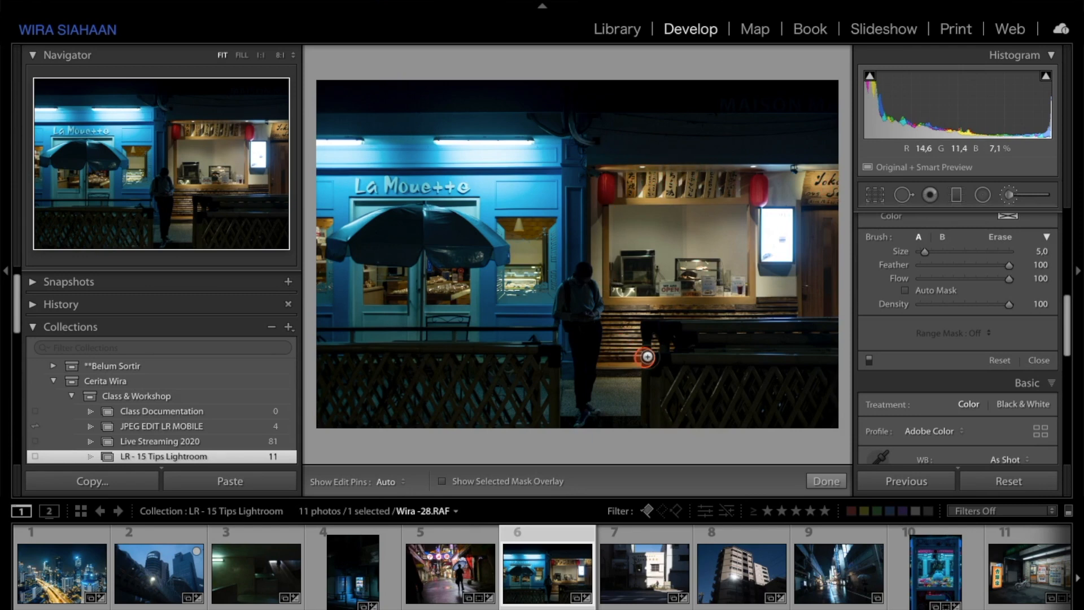
click(1013, 196)
Step: Enlarge the brush and paint an Adjustment Brush mask over the restaurant shopfront on Wira-28.RAF
key(bracketright)
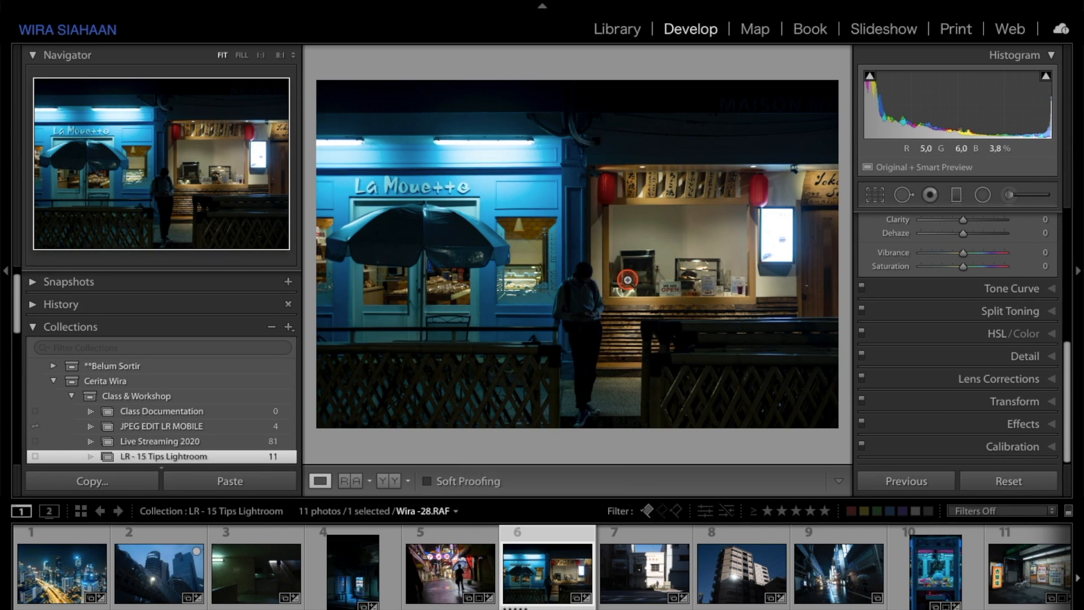
key(k)
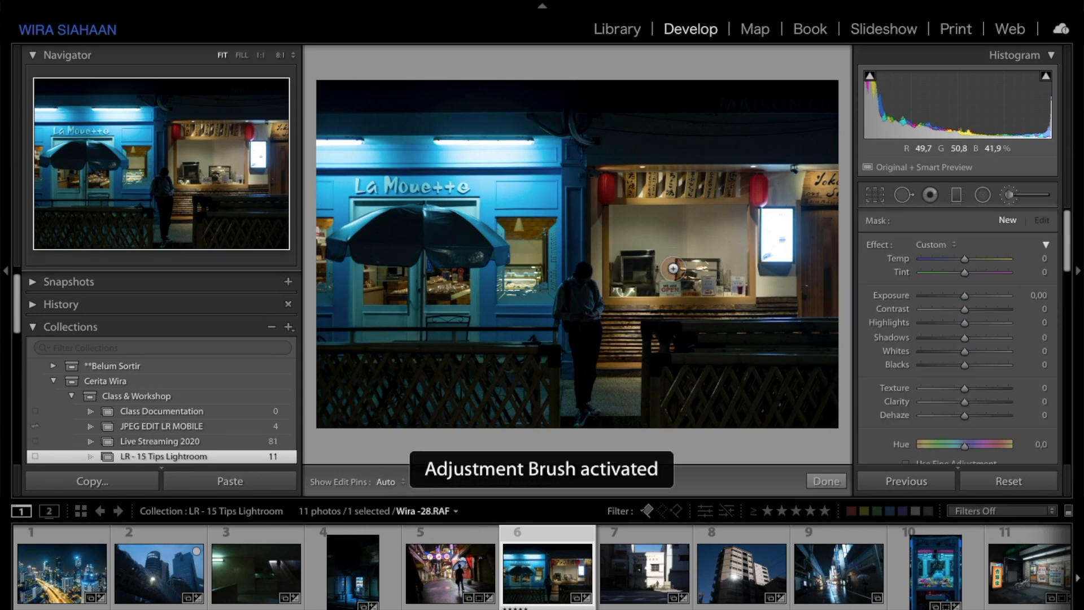
key(h)
mouse_move(657, 305)
mouse_down()
mouse_move(628, 326)
mouse_move(610, 369)
mouse_move(625, 321)
mouse_move(609, 233)
mouse_move(617, 191)
mouse_move(787, 167)
mouse_move(714, 168)
mouse_move(642, 192)
mouse_move(650, 163)
mouse_move(840, 185)
mouse_move(856, 173)
mouse_move(814, 241)
mouse_move(829, 264)
mouse_move(827, 311)
mouse_move(729, 272)
mouse_move(670, 293)
mouse_move(648, 232)
mouse_move(668, 245)
mouse_move(749, 223)
mouse_move(724, 193)
mouse_move(632, 212)
mouse_move(704, 270)
mouse_move(672, 334)
mouse_move(656, 324)
mouse_move(727, 303)
mouse_move(782, 305)
mouse_move(720, 286)
mouse_move(781, 214)
mouse_move(844, 182)
mouse_up()
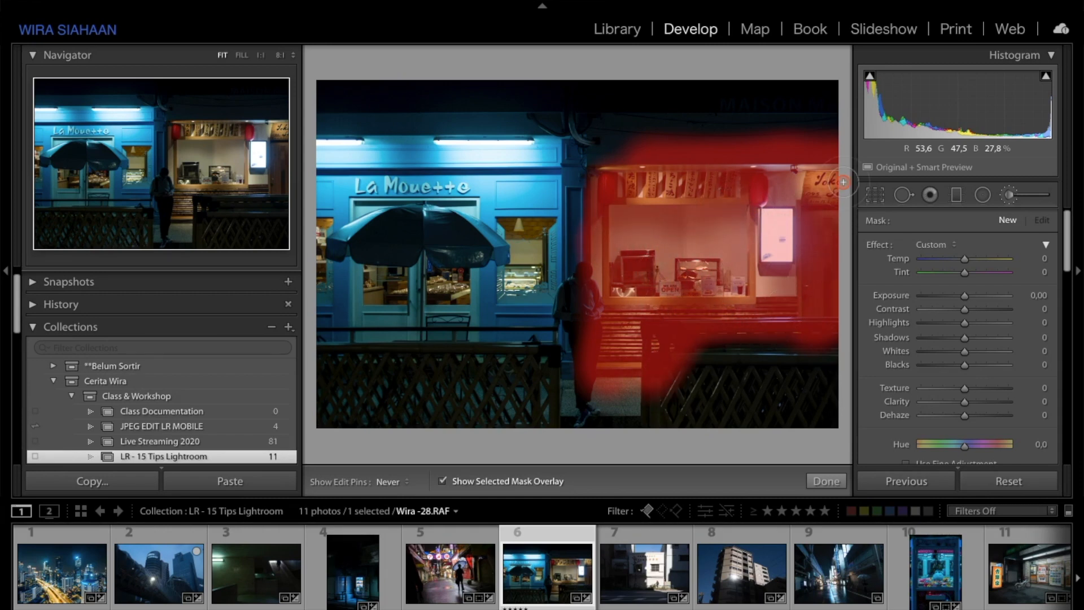
Step: Set the mask's Range Mask to Color and sample the shopfront's warm light with the colour picker
scroll(961, 322, down, 5)
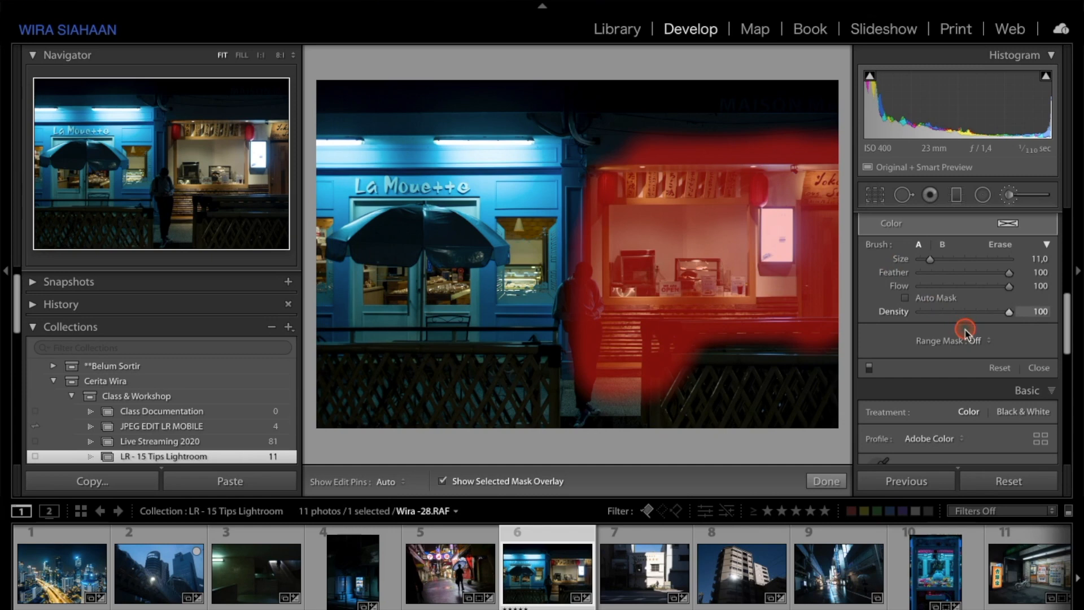
click(976, 340)
click(986, 348)
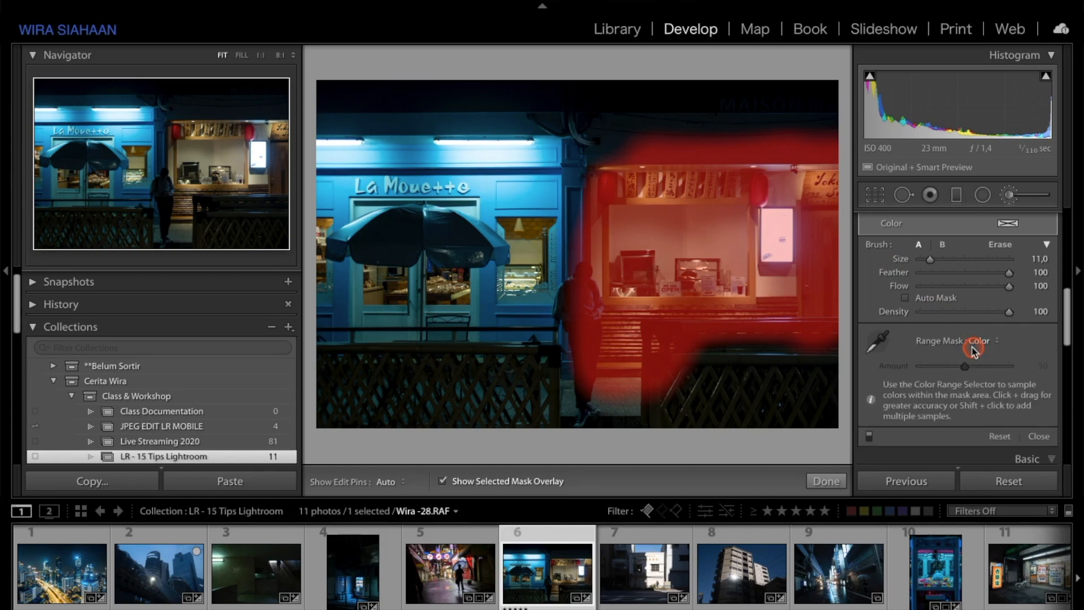
click(883, 342)
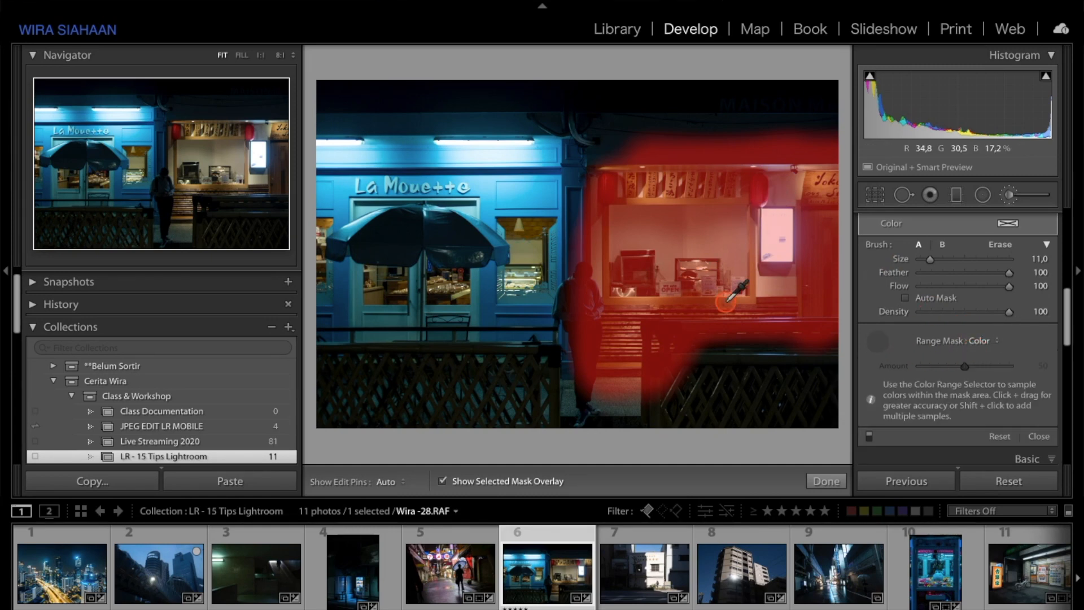
key(o)
click(640, 300)
key(o)
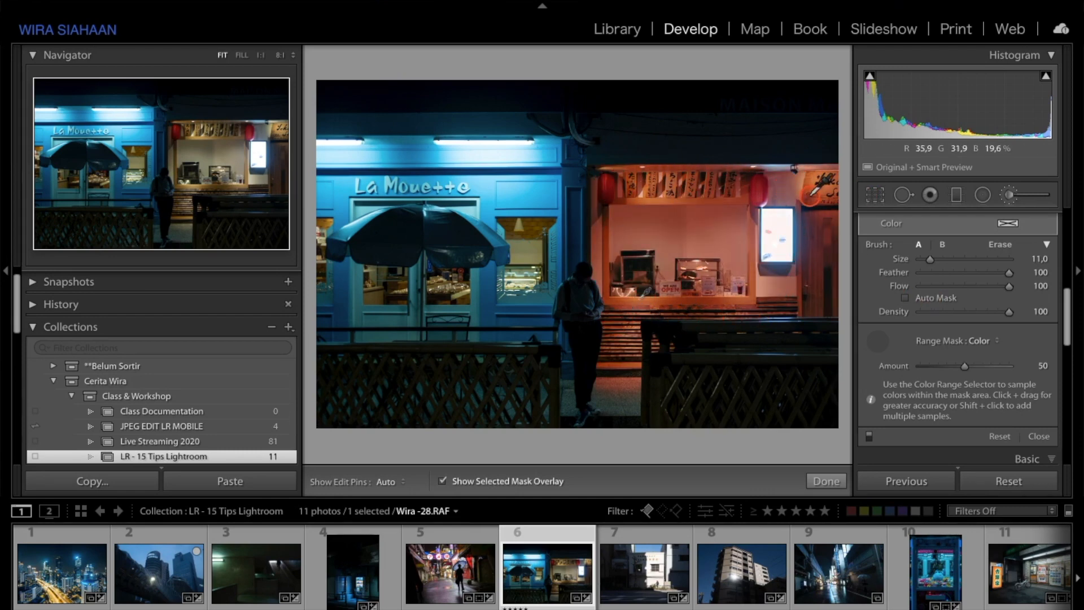
key(o)
Step: Set the brushed mask's Saturation to -100
click(942, 357)
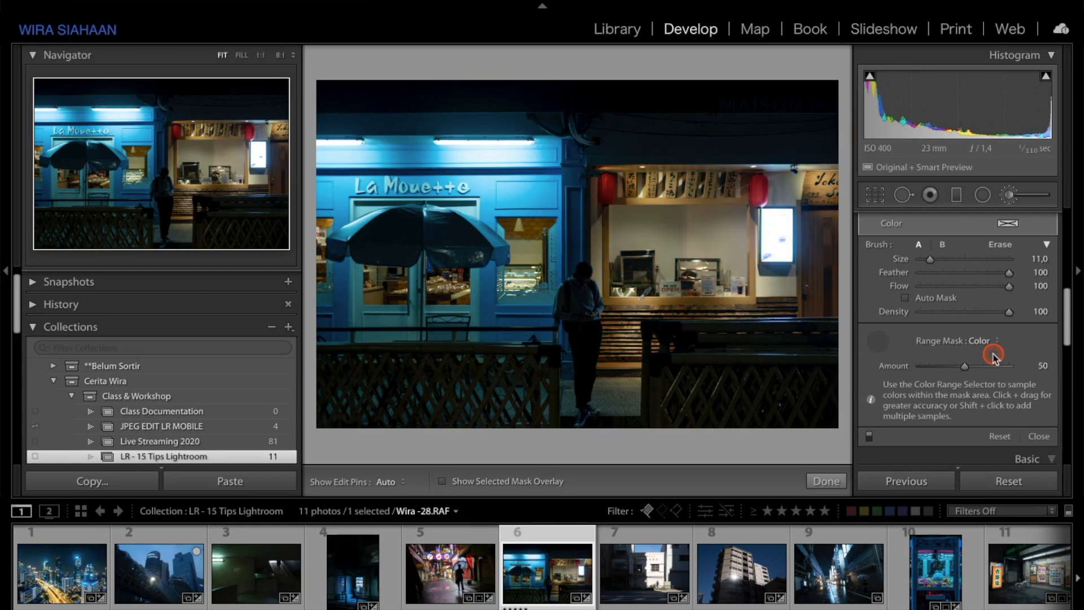
scroll(994, 356, up, 5)
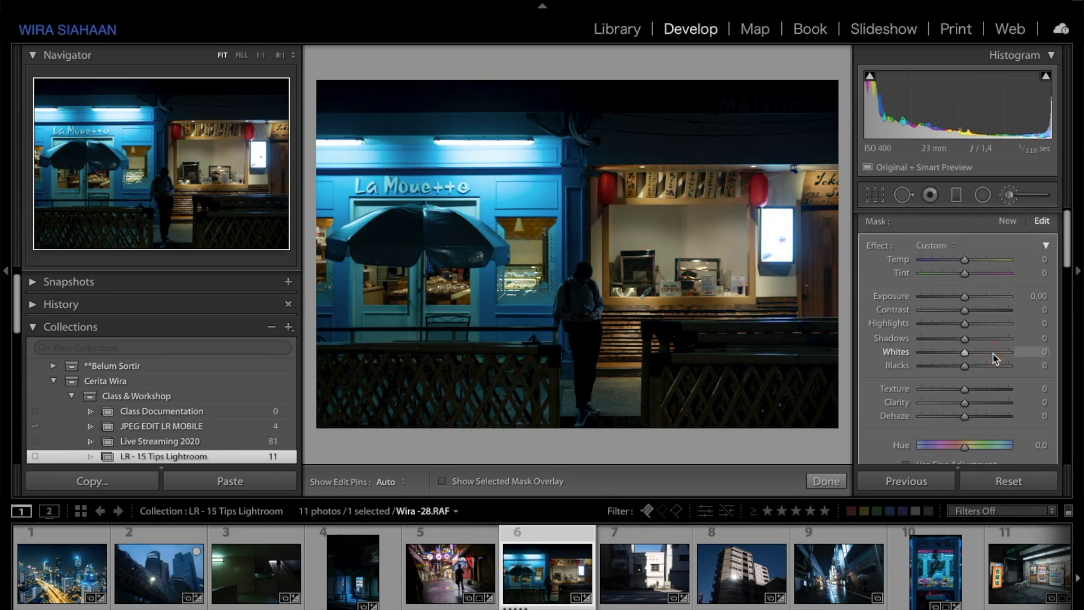
scroll(994, 355, down, 5)
click(970, 336)
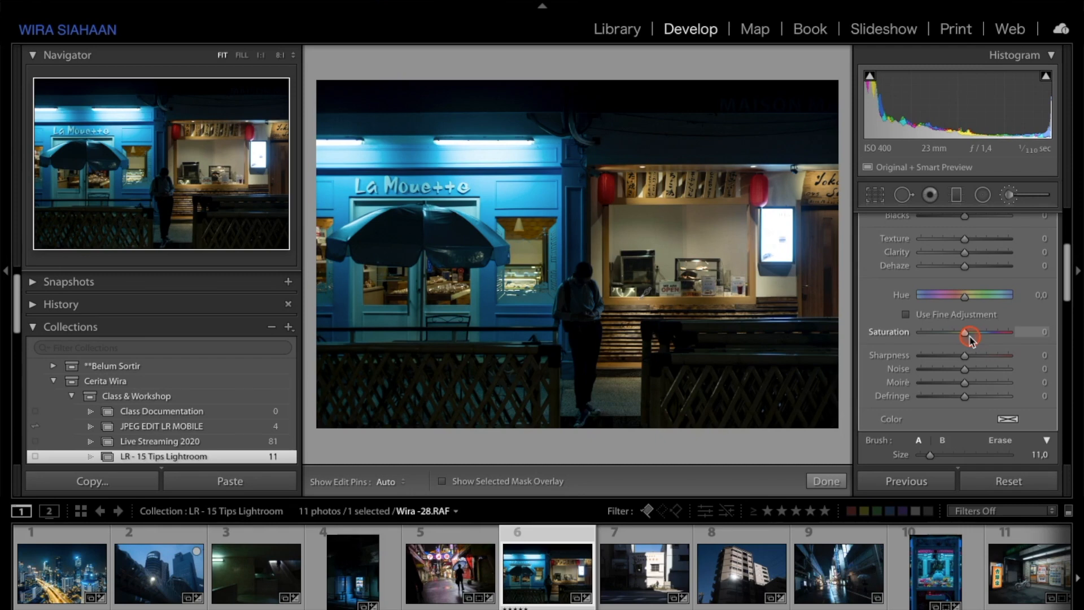
drag(919, 336, 883, 336)
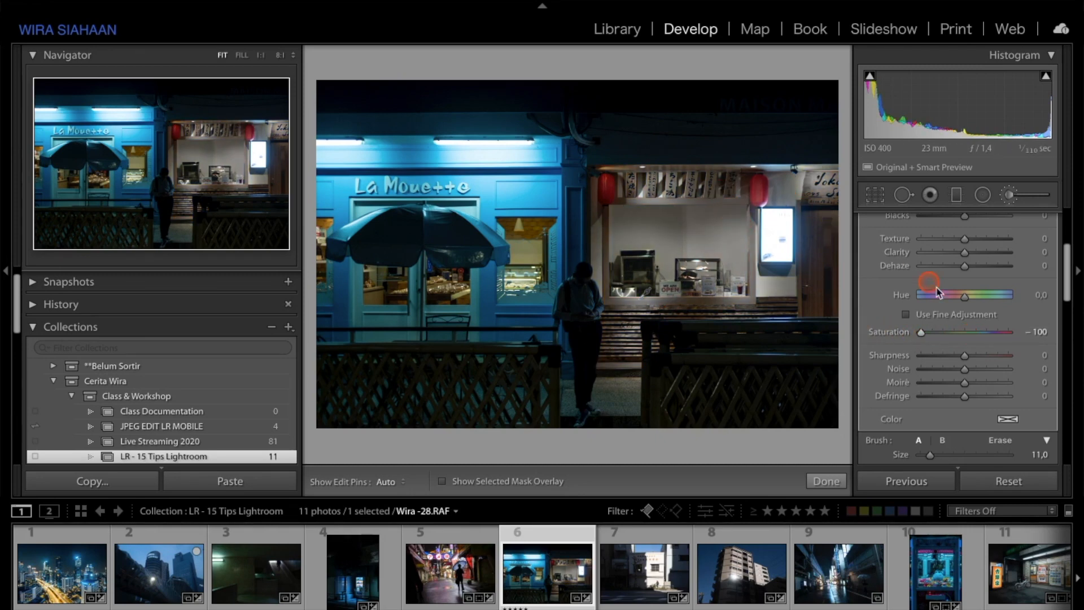
Step: Tint the mask orange with hue 26 and saturation 100%, then finish the brush
scroll(926, 294, down, 3)
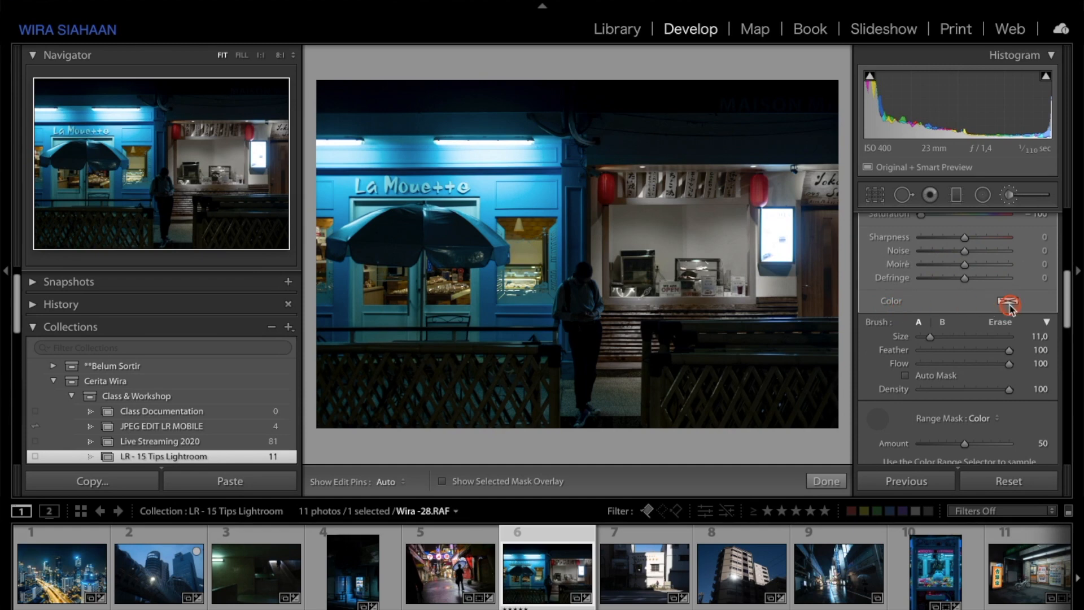
click(1009, 305)
drag(824, 329, 733, 295)
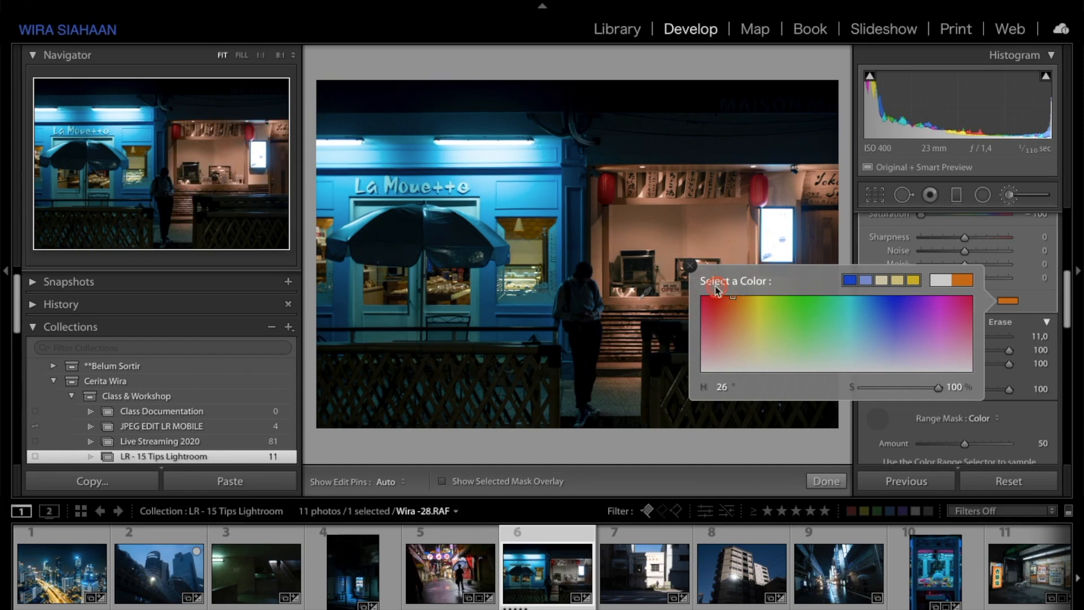
click(690, 266)
scroll(926, 350, down, 5)
click(827, 482)
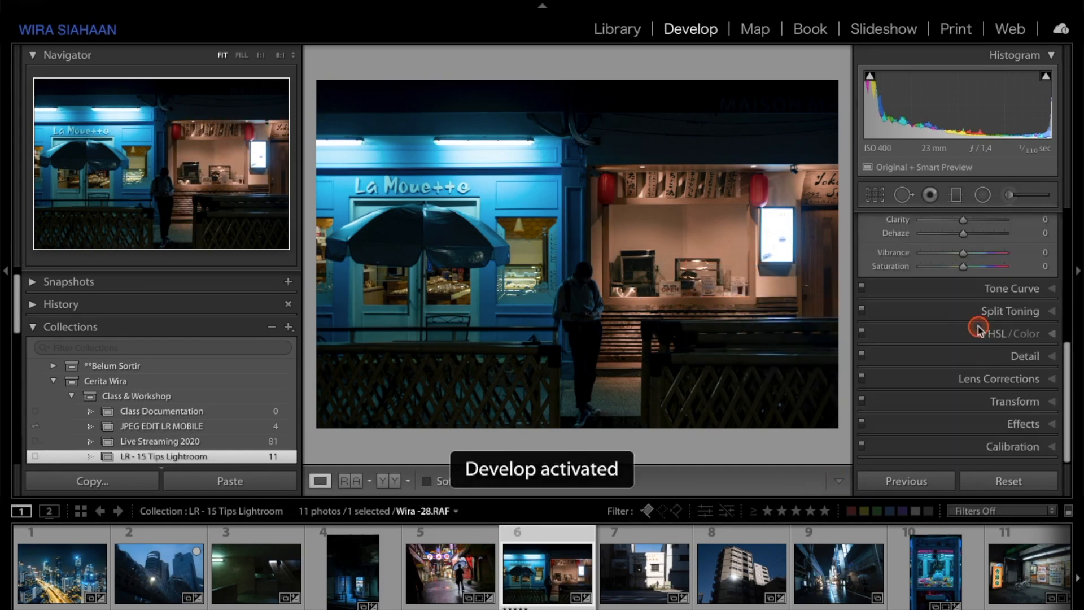
Step: Compare the before and after views of the edited photo
scroll(960, 336, up, 10)
key(backslash)
key(backslash)
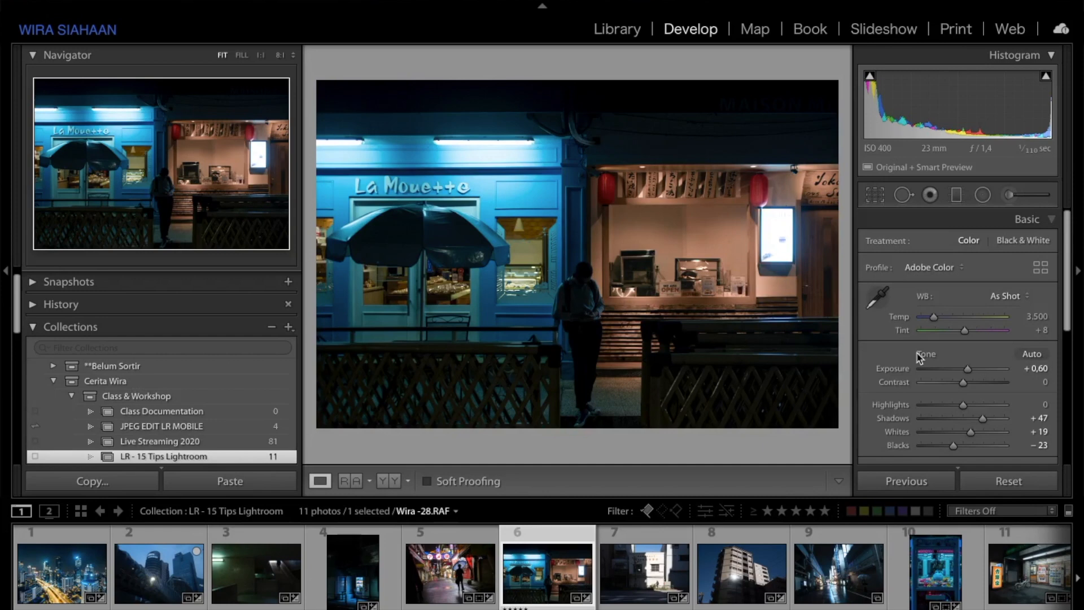
key(backslash)
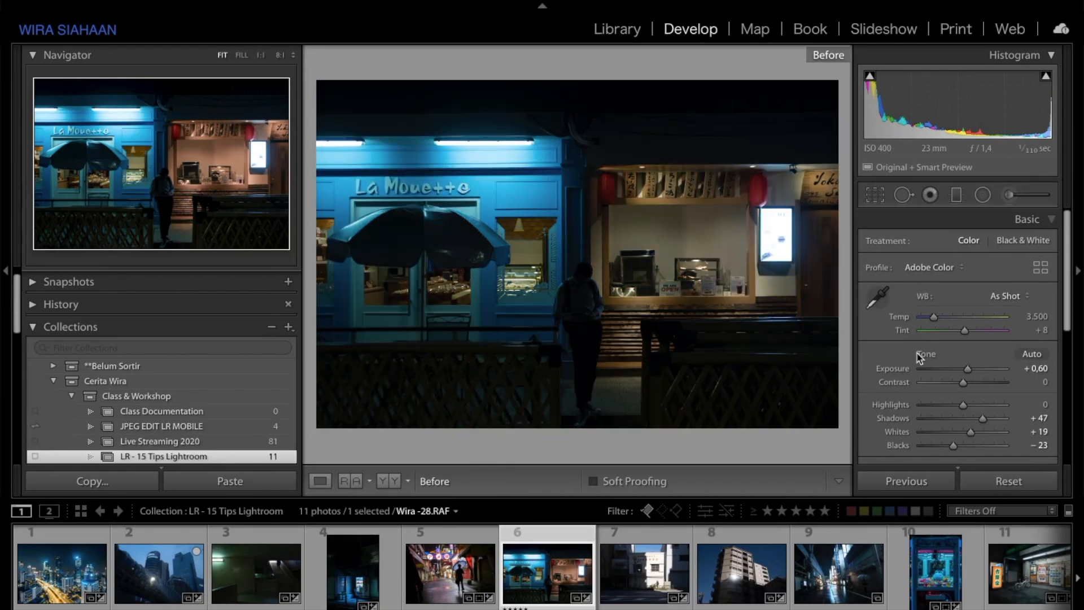
key(backslash)
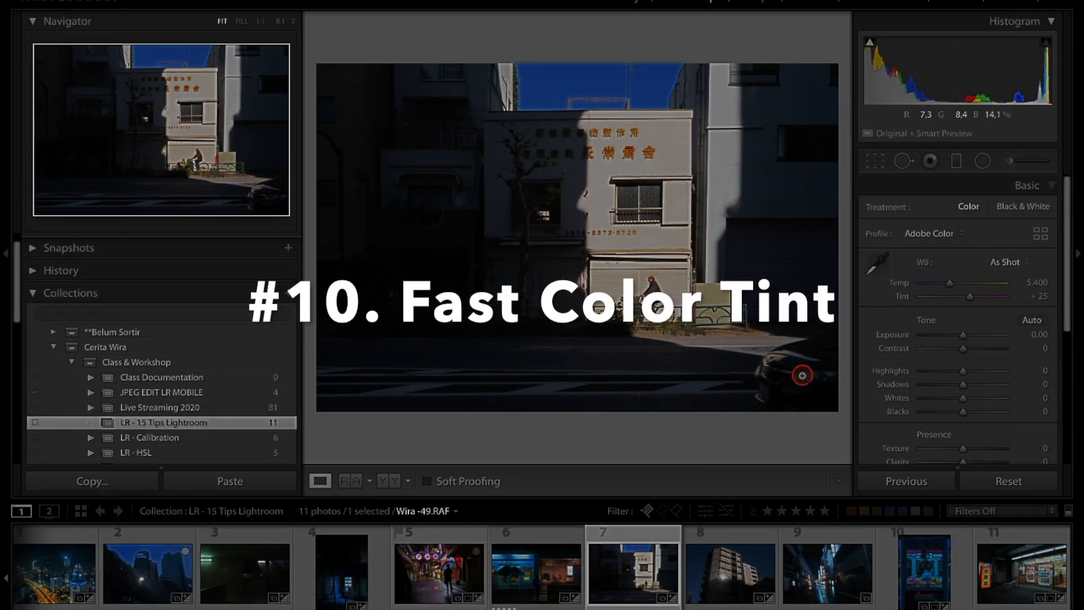
Step: Open the Split Toning panel for Wira-49.RAF to examine its colour controls
scroll(987, 366, down, 3)
scroll(987, 366, down, 1)
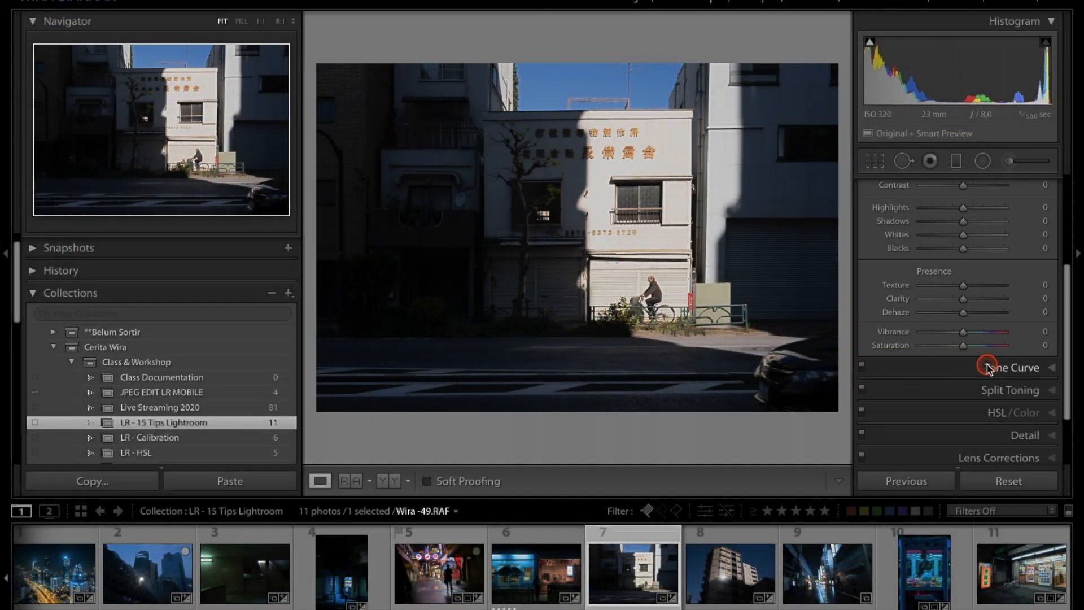
click(980, 388)
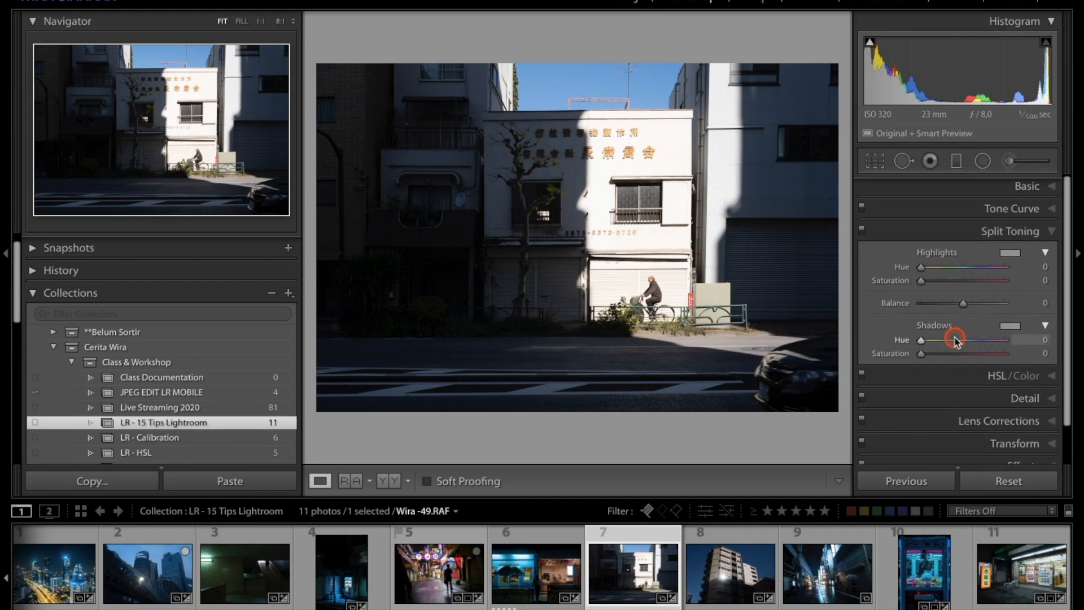
Step: Activate the Adjustment Brush and paint a mask over the shaded street and building area
click(1008, 161)
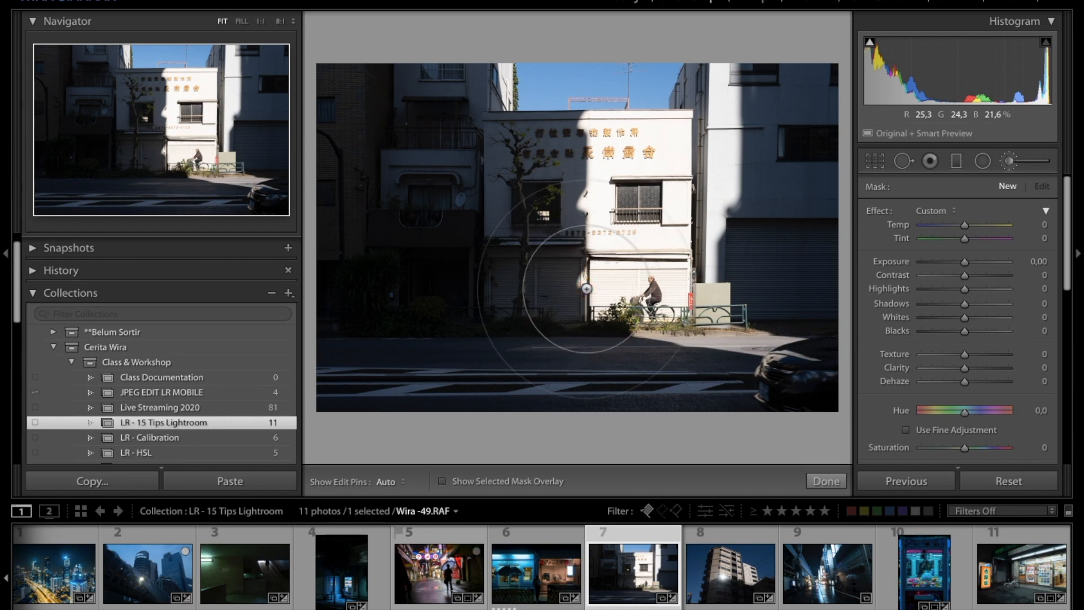
scroll(587, 288, up, 3)
key(o)
key(h)
mouse_move(650, 316)
mouse_down()
mouse_move(417, 326)
mouse_move(612, 305)
mouse_move(347, 345)
mouse_move(453, 356)
mouse_move(397, 360)
mouse_move(375, 234)
mouse_move(386, 211)
mouse_move(381, 147)
mouse_move(330, 92)
mouse_move(561, 109)
mouse_move(728, 82)
mouse_move(843, 88)
mouse_move(568, 157)
mouse_move(607, 230)
mouse_move(687, 264)
mouse_move(696, 249)
mouse_move(782, 303)
mouse_move(820, 394)
mouse_move(809, 396)
mouse_move(783, 108)
mouse_move(429, 345)
mouse_move(430, 357)
mouse_move(647, 258)
mouse_move(797, 157)
mouse_move(683, 5)
mouse_move(458, 155)
mouse_move(365, 148)
mouse_move(571, 361)
mouse_move(761, 338)
mouse_move(766, 132)
mouse_move(748, 98)
mouse_up()
key(o)
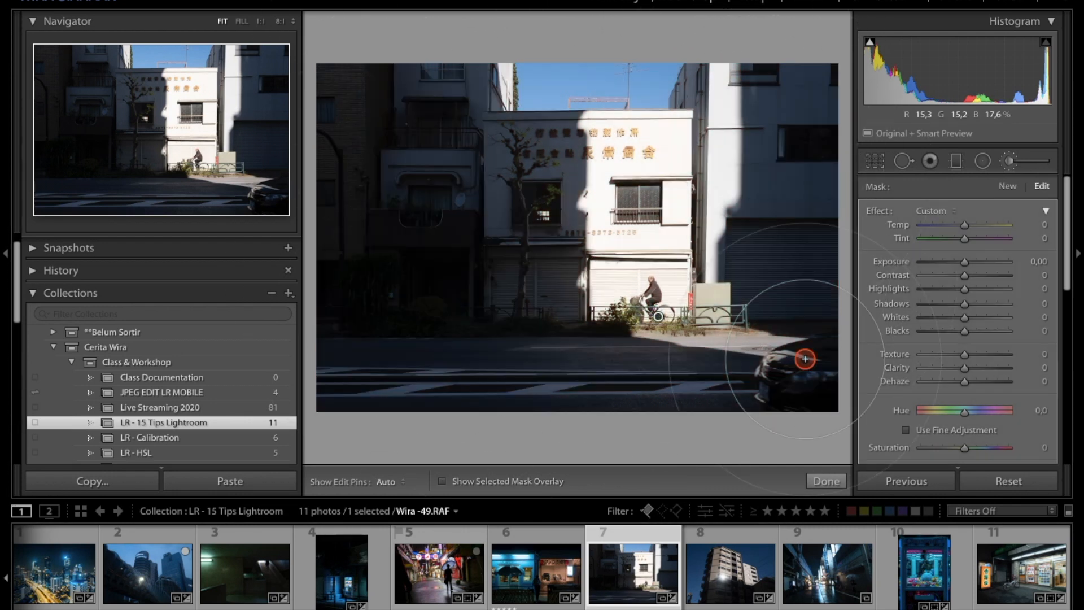
Step: Tint the brushed mask blue with hue about 212 and saturation about 44%
scroll(869, 347, down, 3)
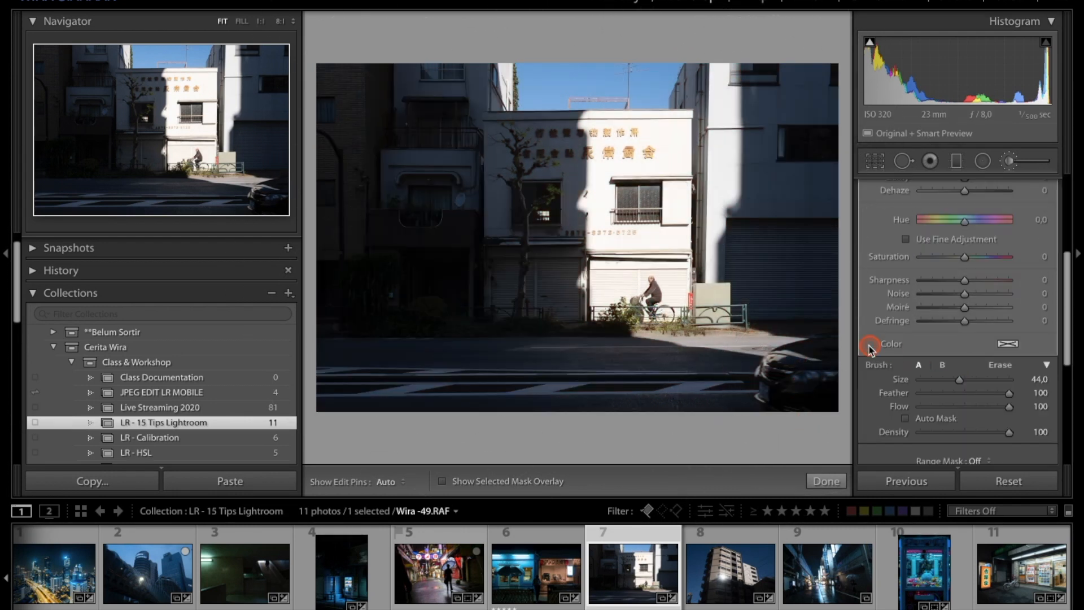
click(1009, 344)
drag(841, 384, 760, 372)
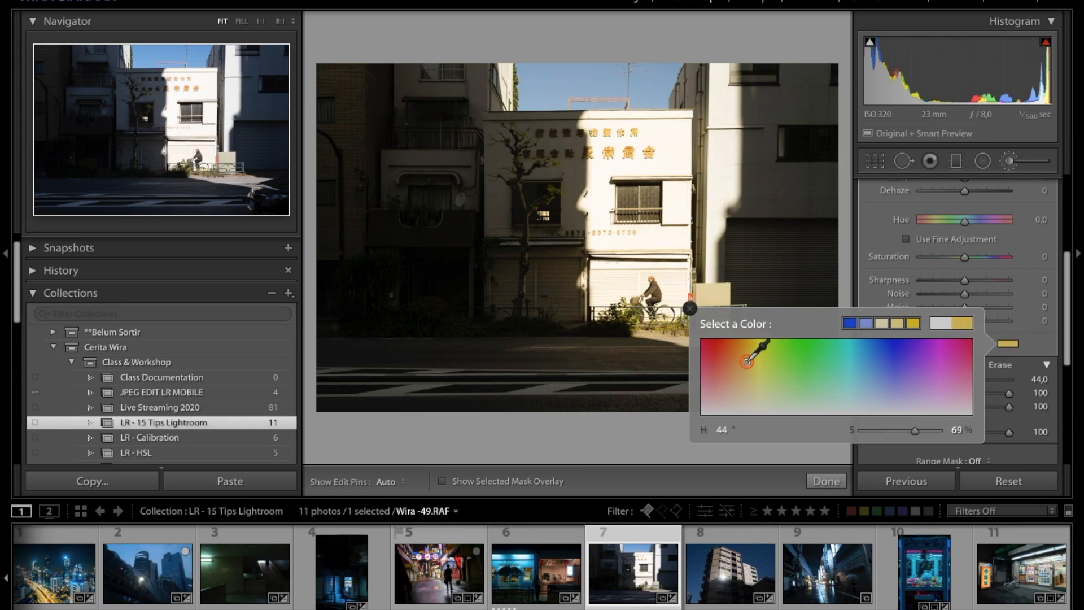
drag(779, 373, 798, 392)
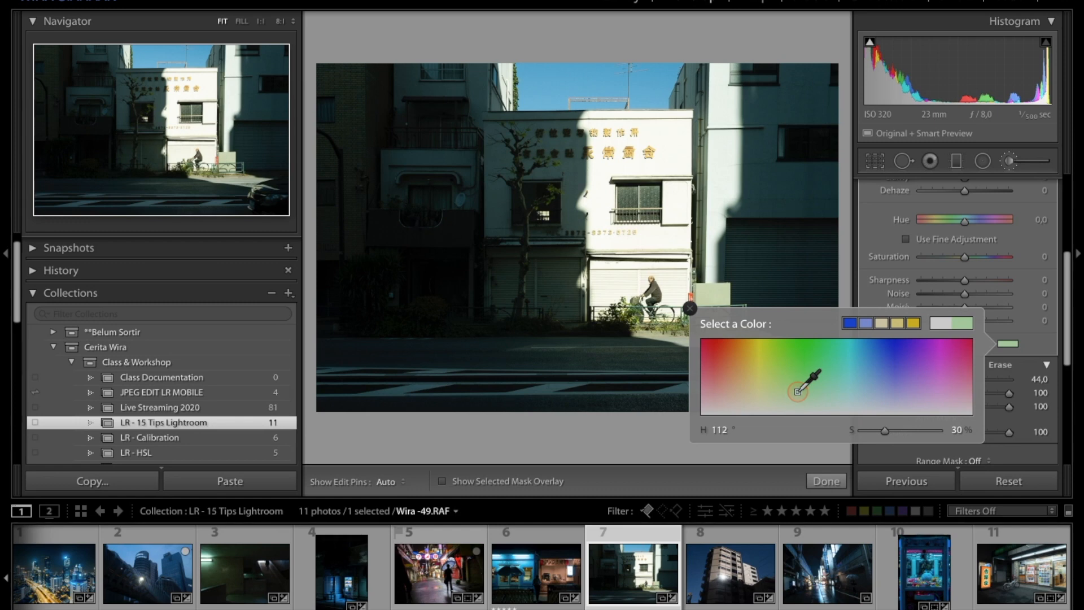
click(872, 378)
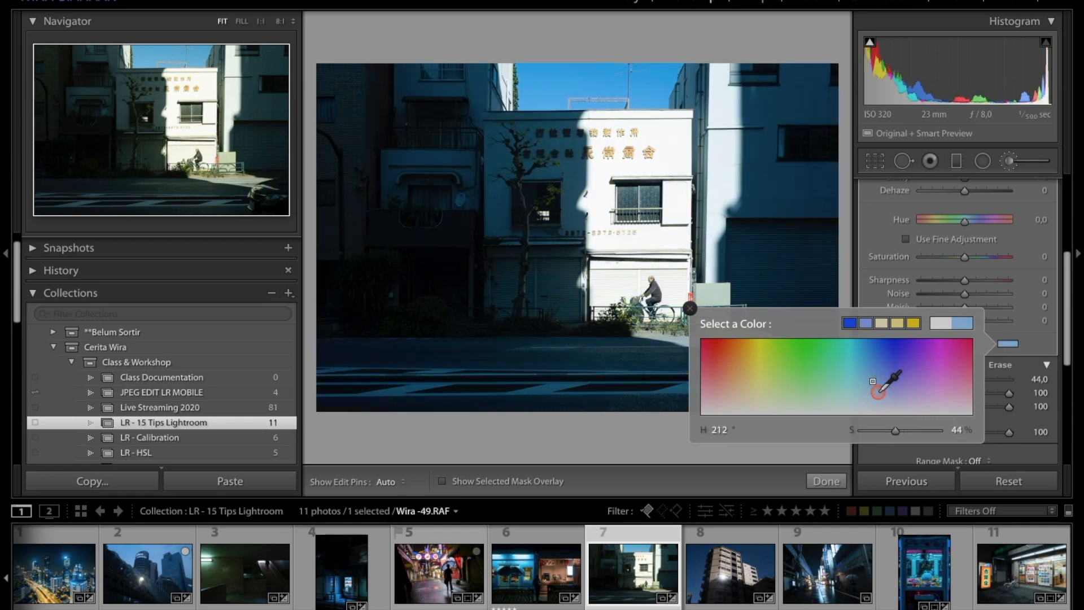
drag(879, 397, 880, 397)
click(940, 303)
Step: Reposition the radial filter over the sun flare on the building in Wira-50.RAF and hide the overlay
scroll(945, 275, up, 8)
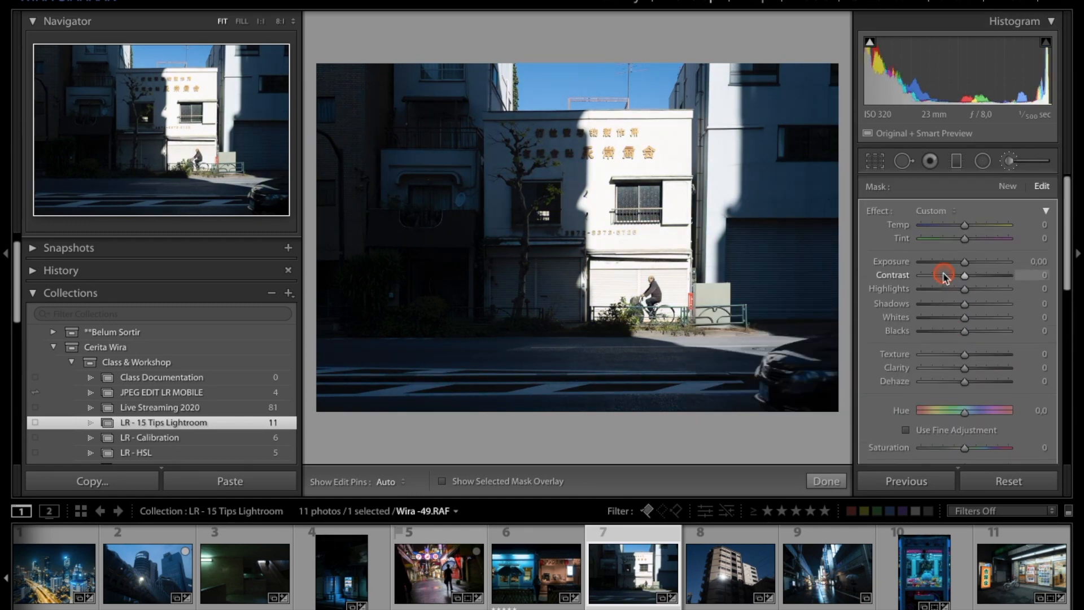
scroll(947, 277, down, 10)
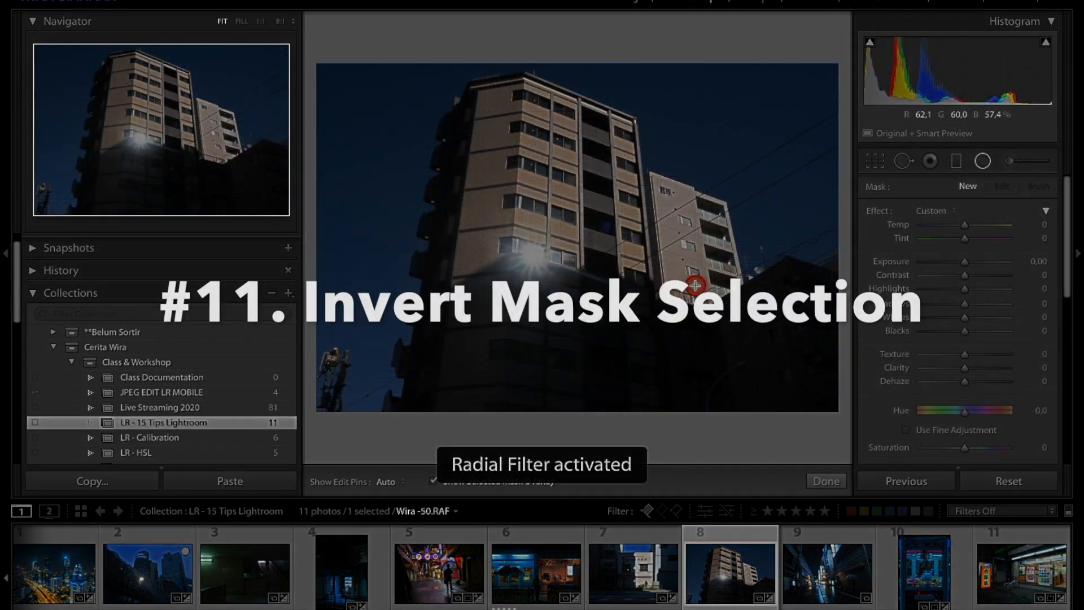
drag(528, 250, 580, 300)
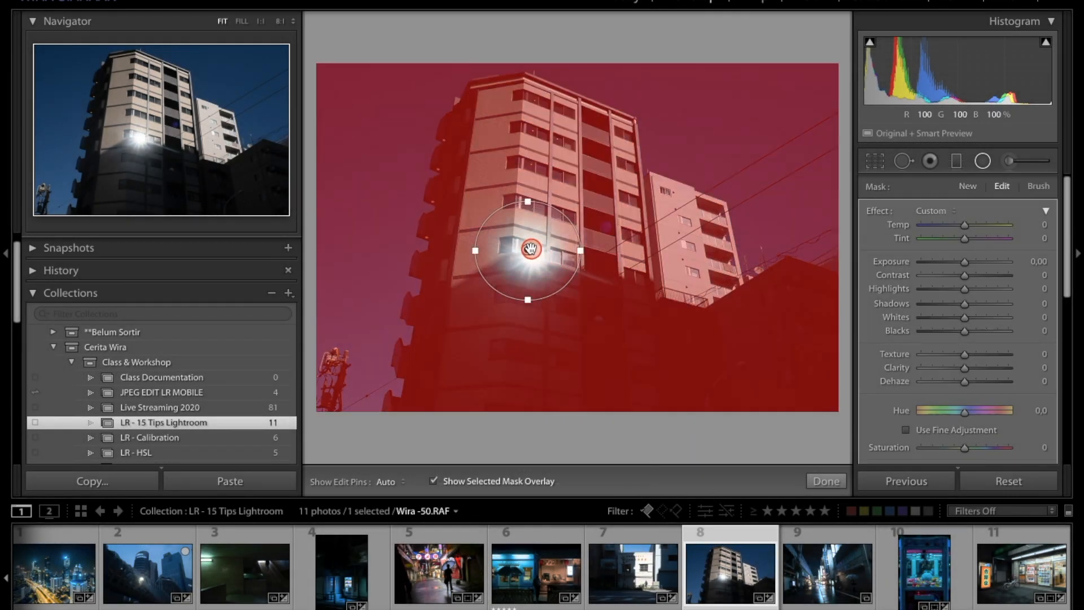
drag(527, 251, 531, 254)
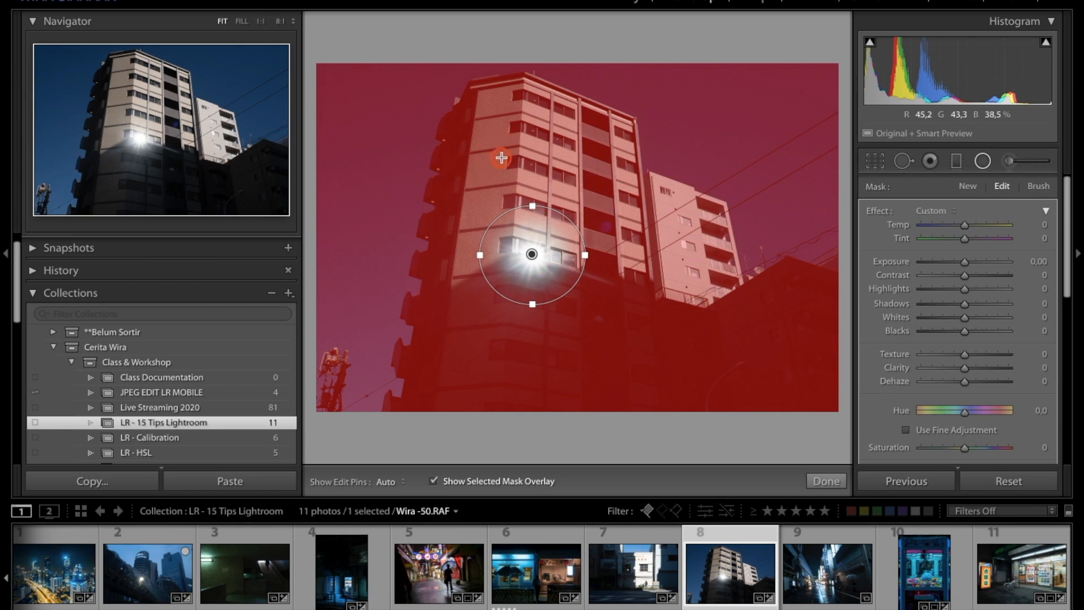
key(o)
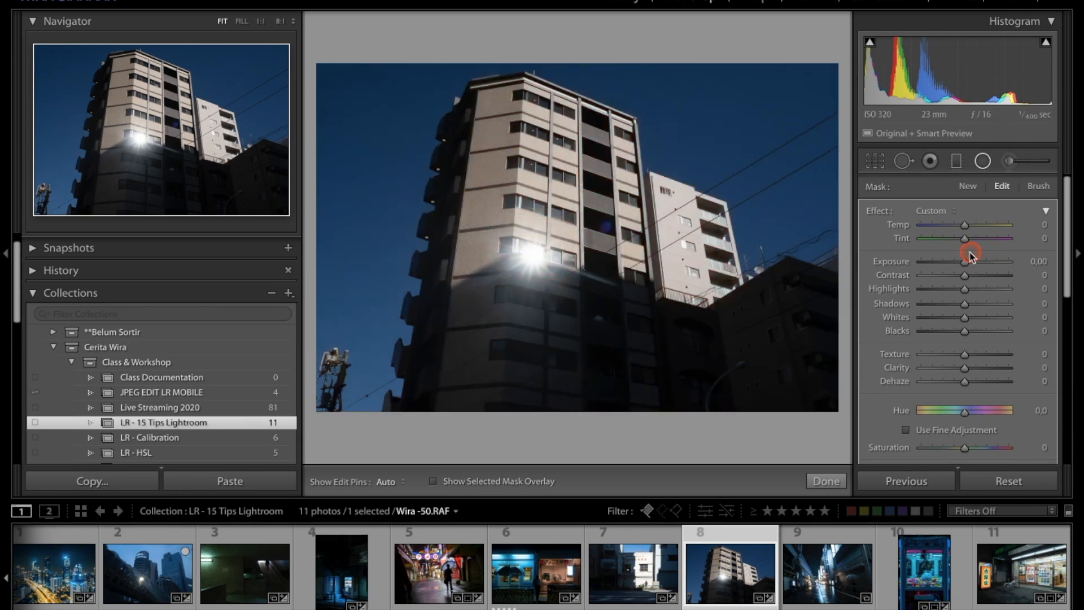
Step: Raise the radial filter's Exposure to 0.87, then reset it
drag(970, 262, 975, 262)
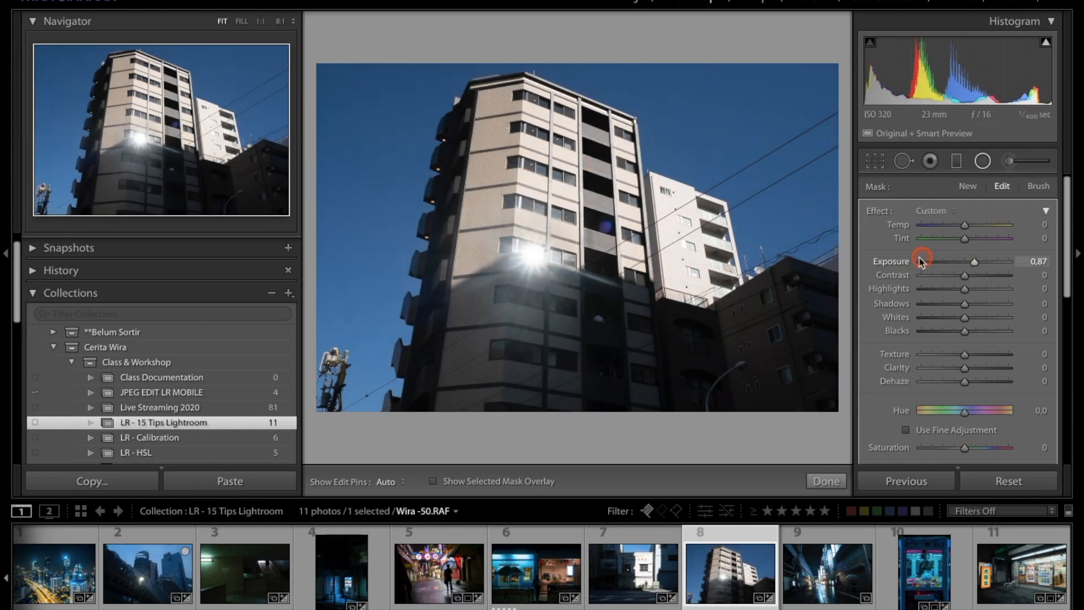
double_click(878, 263)
Step: Invert the radial filter mask and show the mask overlay
scroll(1024, 351, down, 5)
scroll(1024, 351, down, 3)
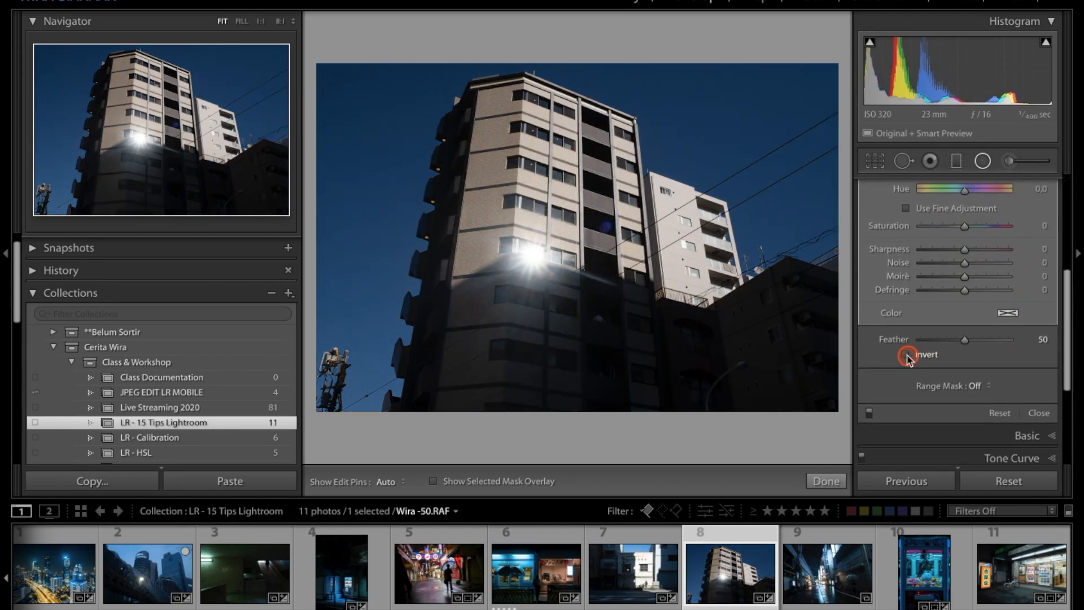
click(907, 355)
key(o)
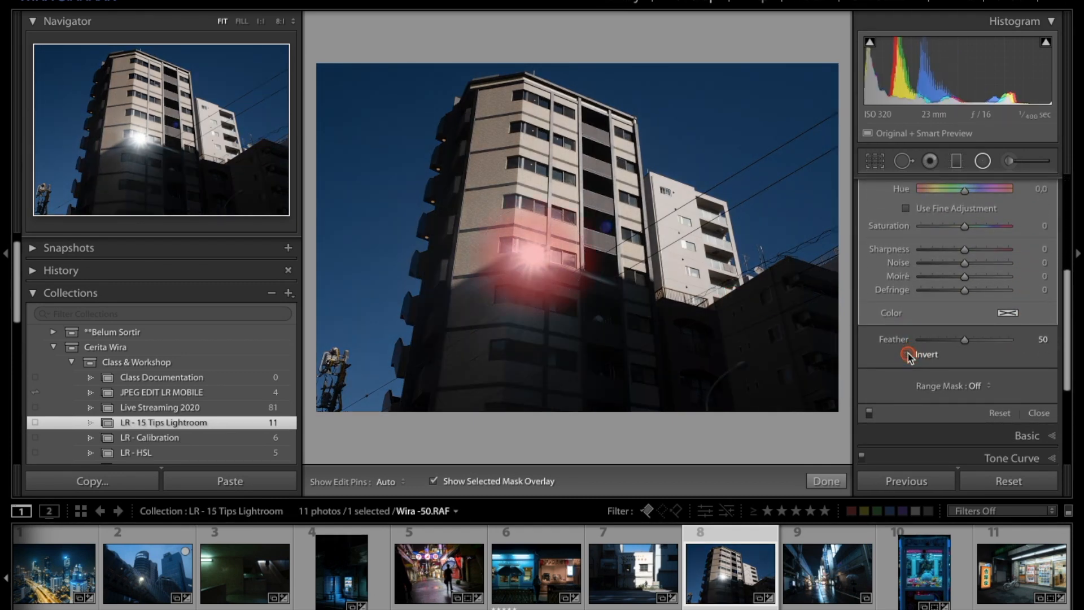
Step: Toggle the radial filter's Invert option and hide the mask overlay
click(906, 355)
click(907, 355)
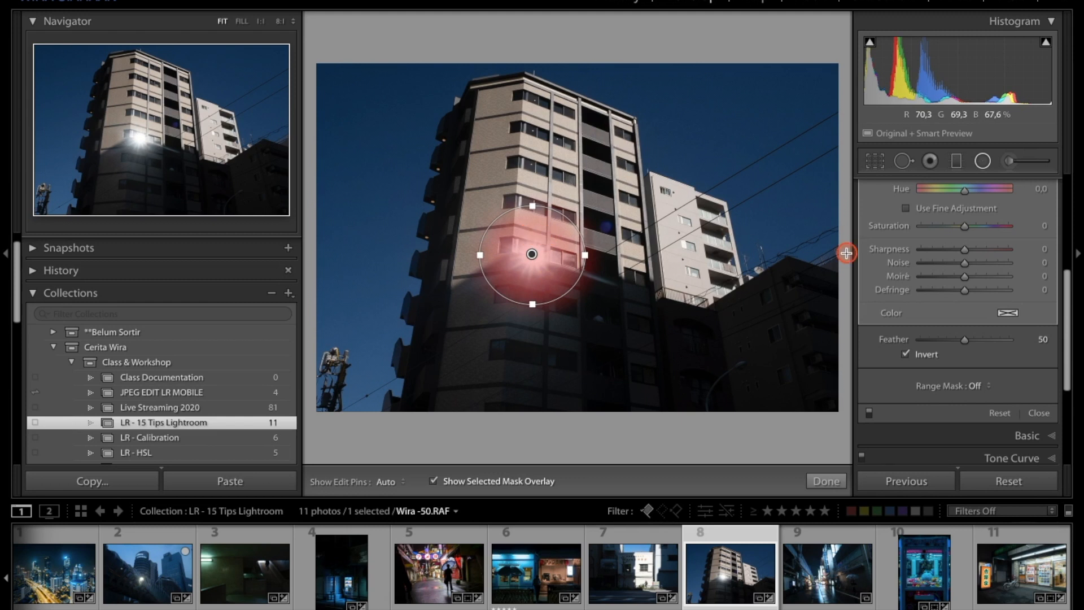
key(o)
Step: Raise the radial filter's Exposure to 0.56
scroll(926, 263, up, 3)
scroll(926, 263, up, 3)
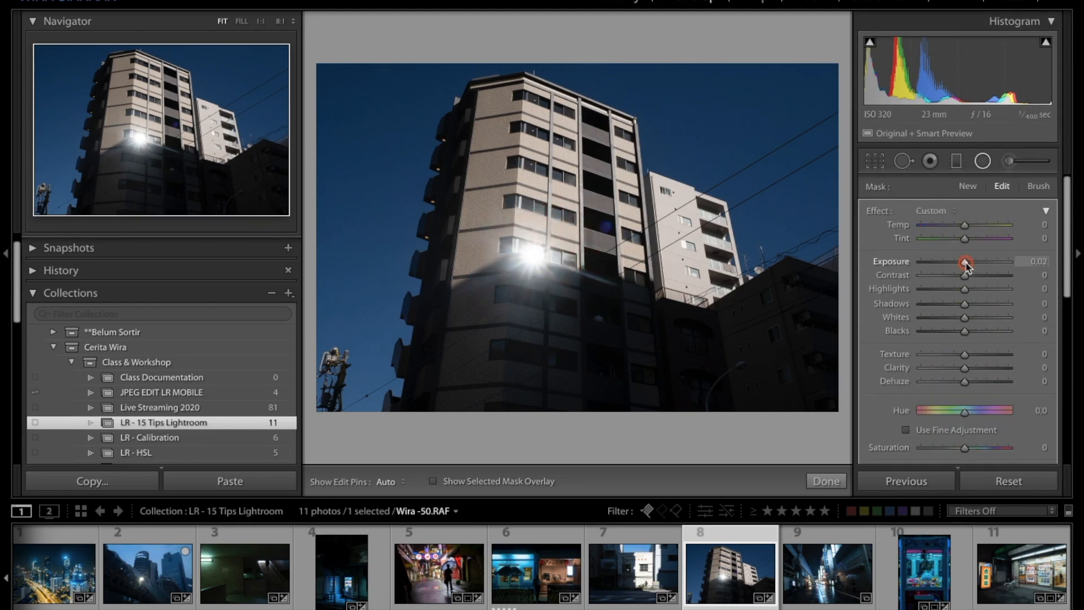
drag(964, 261, 972, 263)
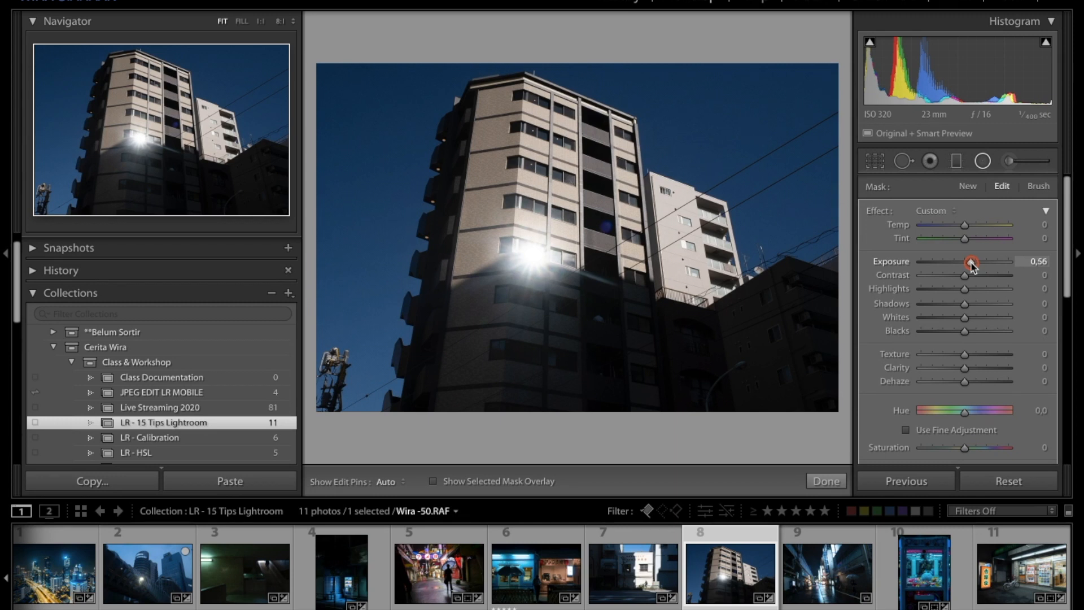
Step: Switch the radial filter mask's inversion and show the mask overlay
scroll(960, 283, down, 5)
click(886, 348)
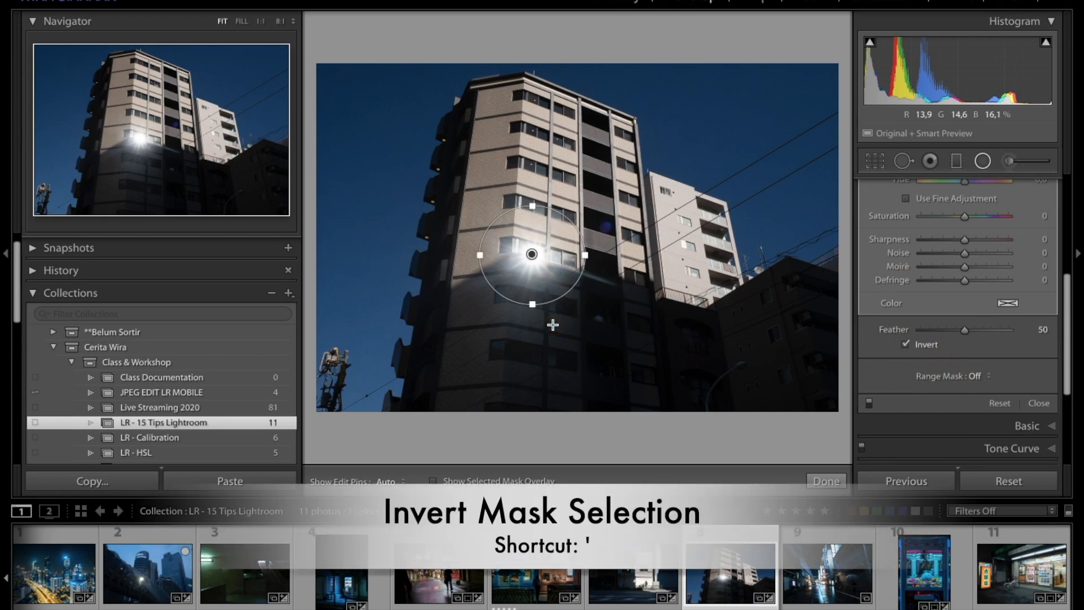
key(o)
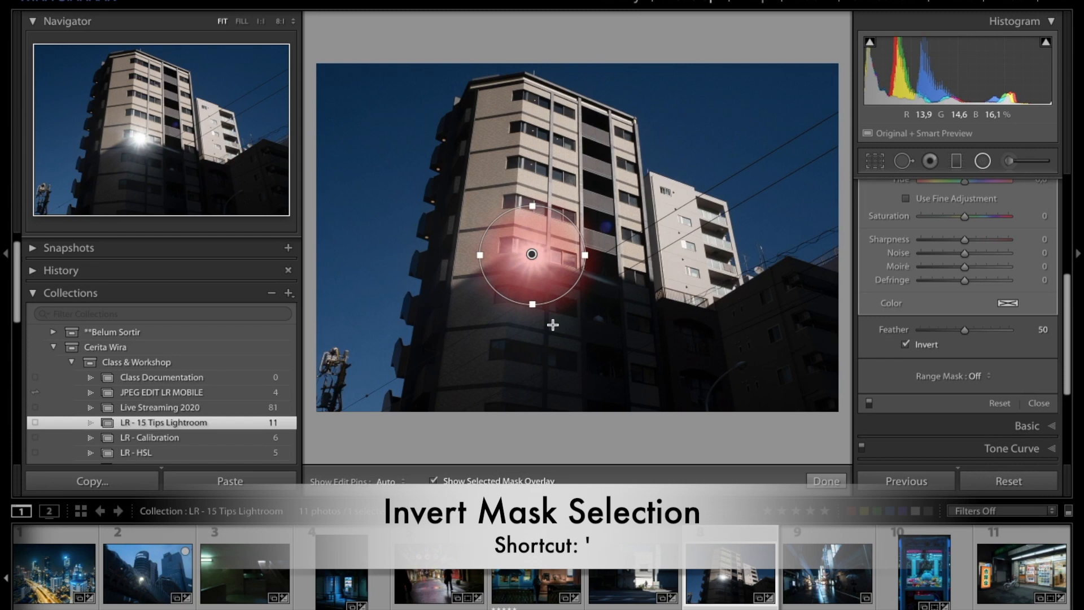
click(573, 251)
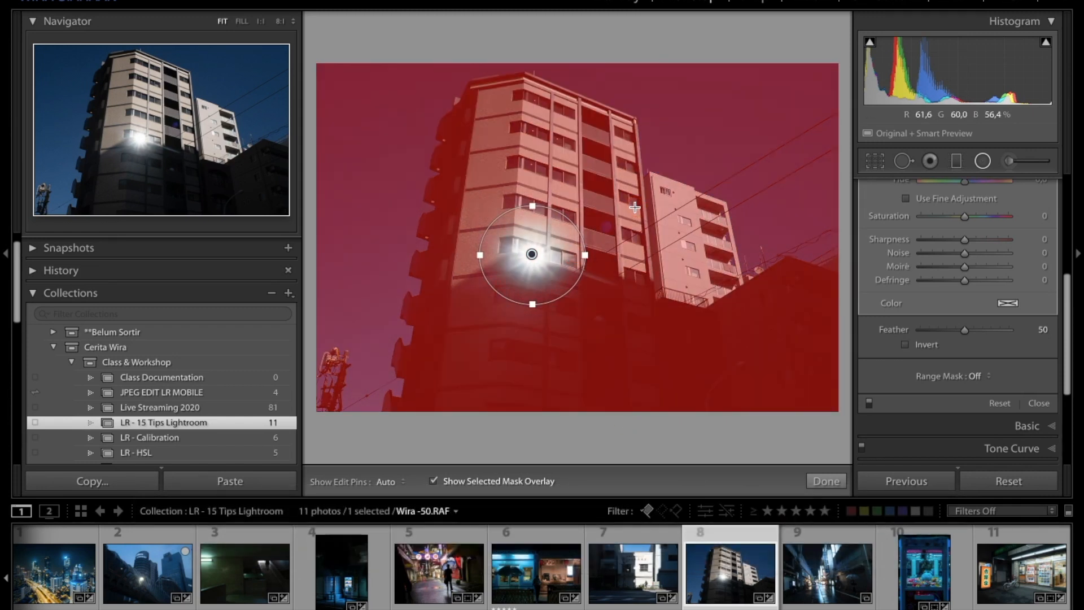
Step: Flip the radial filter mask's inversion back and forth several times
key(apostrophe)
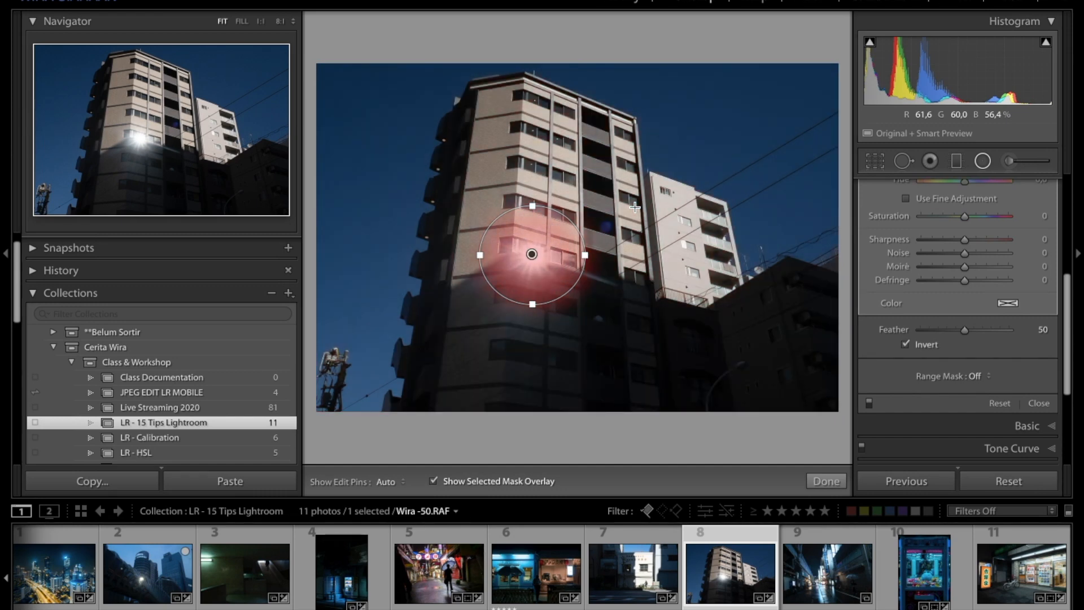
key(apostrophe)
key(apostrophe)
key(apostrophe)
key(apostrophe)
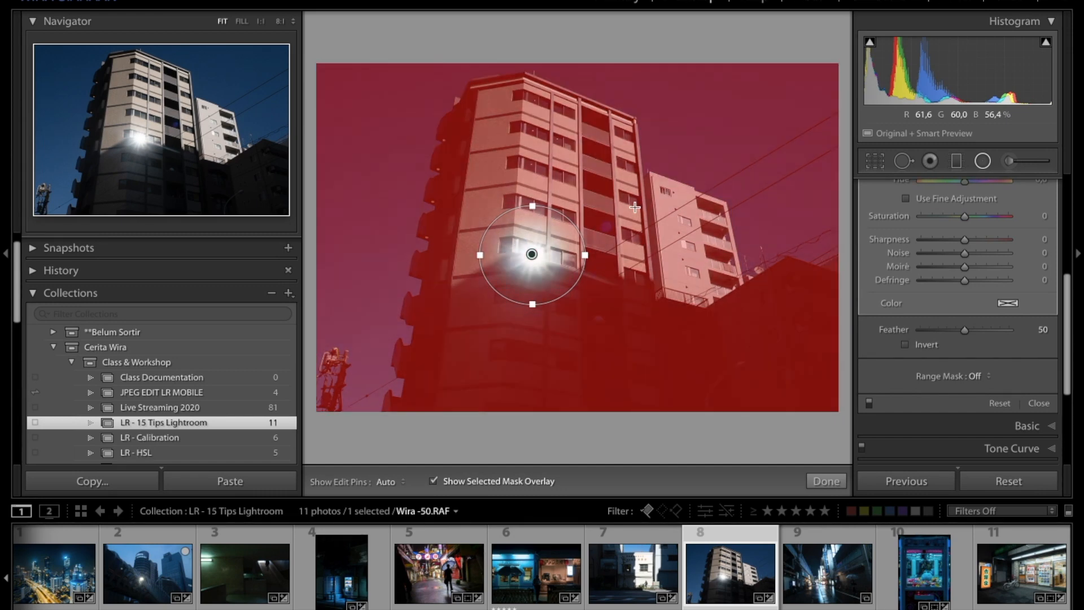
key(apostrophe)
key(apostrophe)
key(apostrophe)
key(apostrophe)
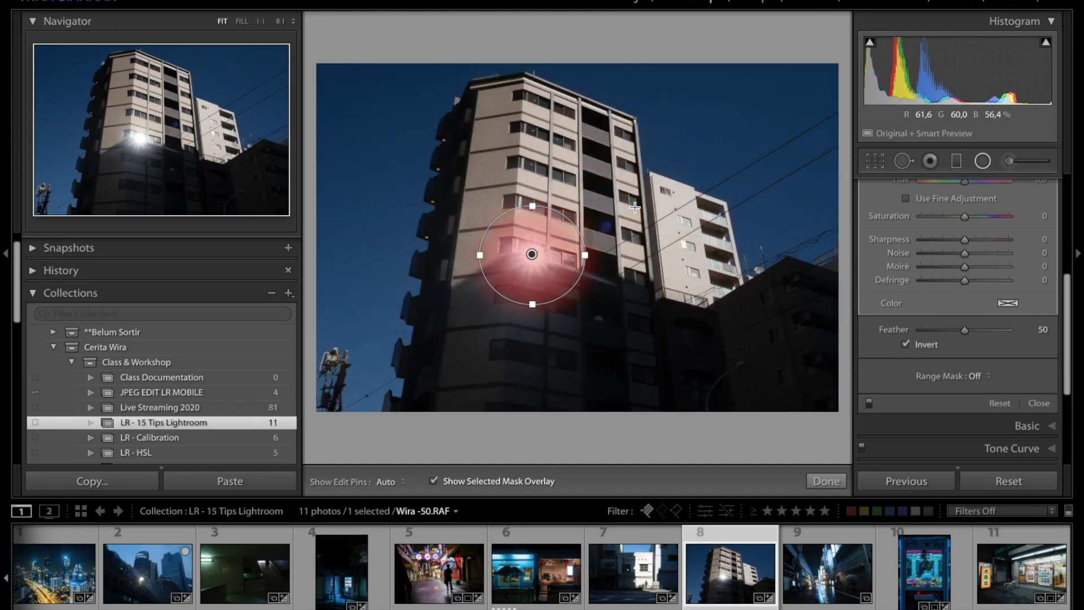
key(apostrophe)
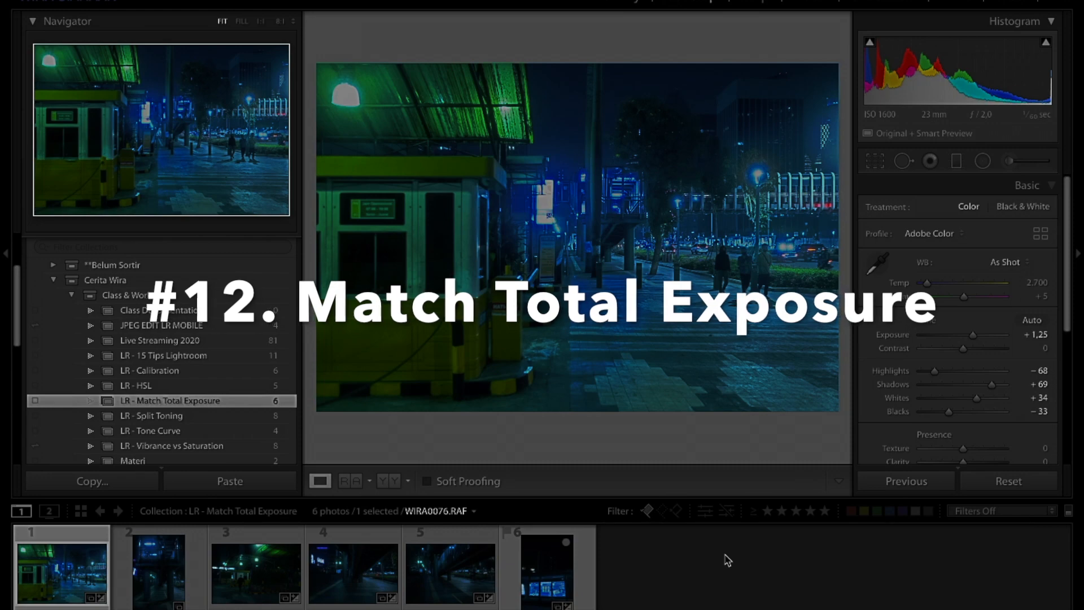
Step: Browse through the six photos in the LR - Match Total Exposure collection
click(704, 561)
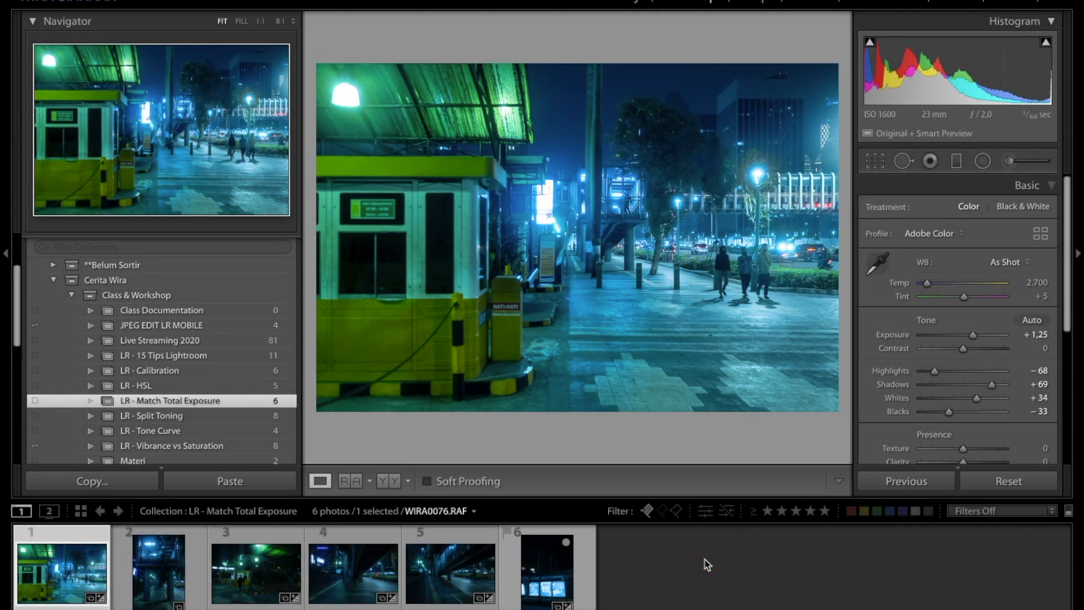
click(86, 563)
click(83, 586)
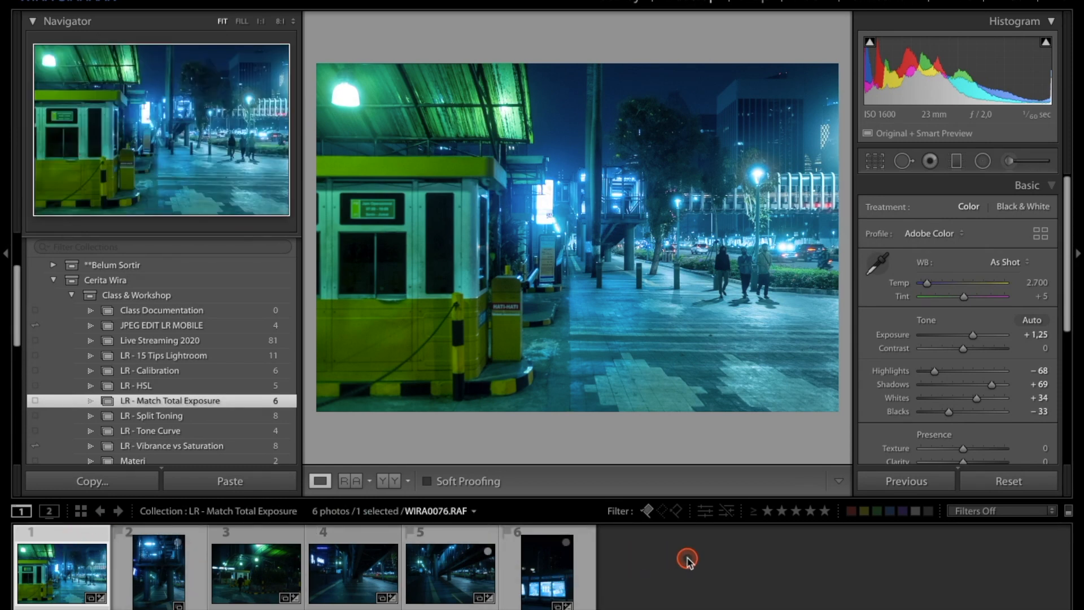
key(Right)
key(Right)
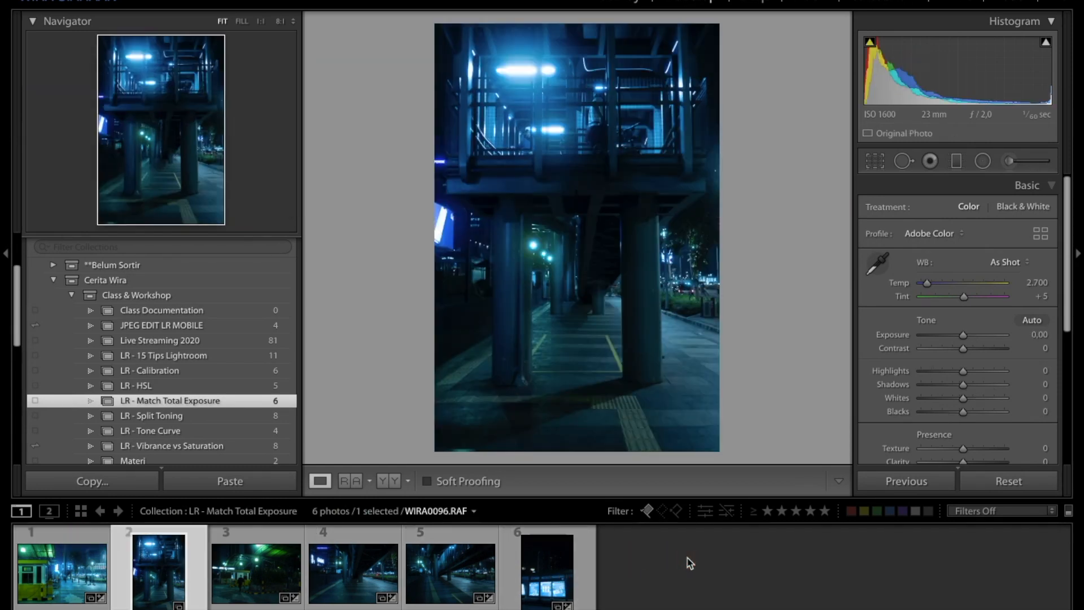
key(Right)
key(Right)
key(Right)
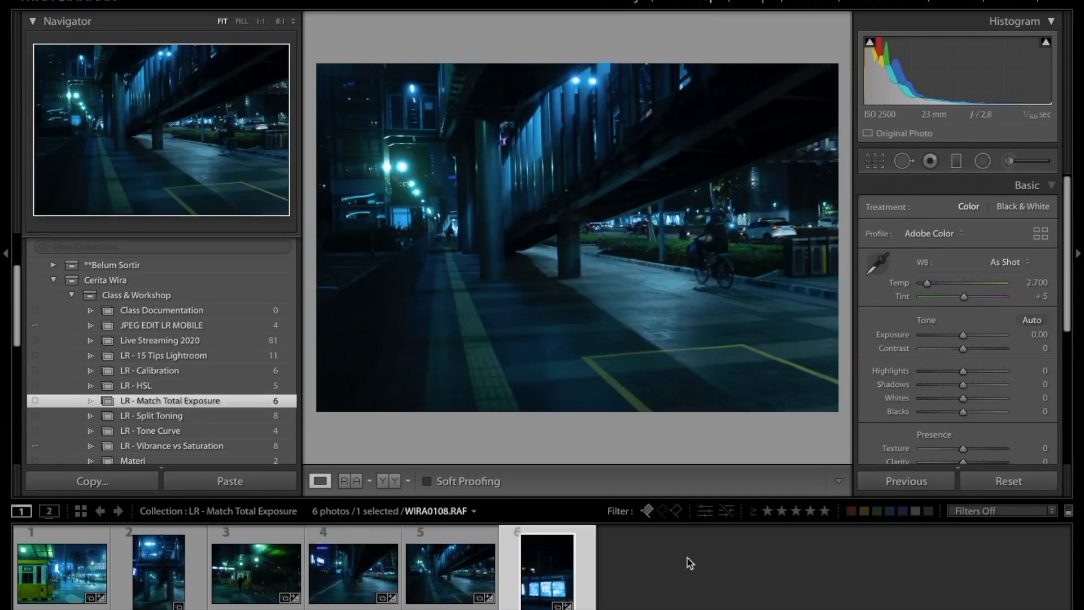
click(54, 574)
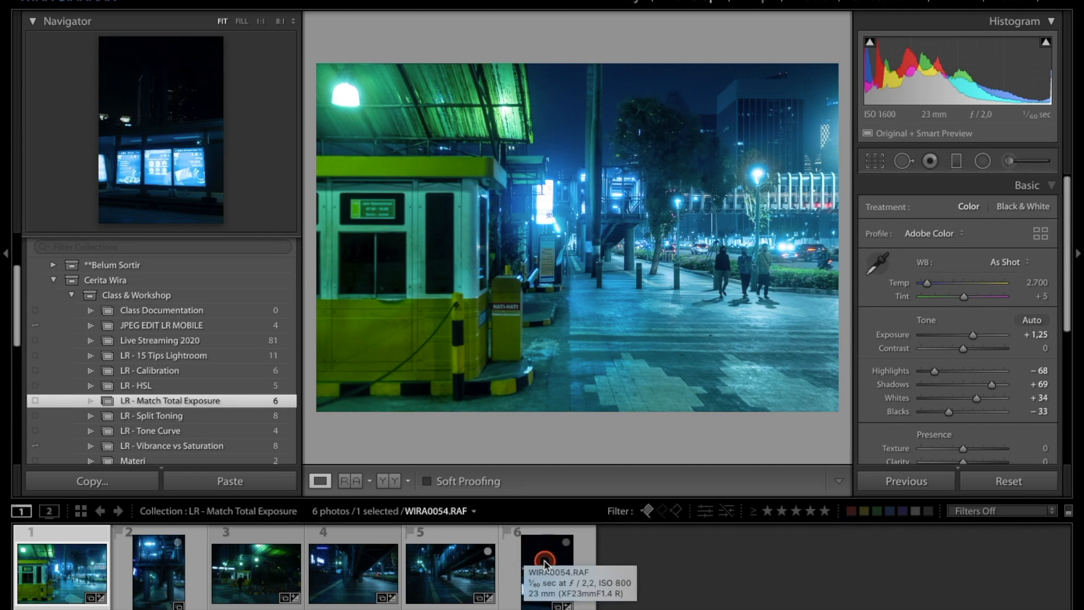
Step: Select all six photos and apply Match Total Exposures based on the first photo
shift+click(545, 562)
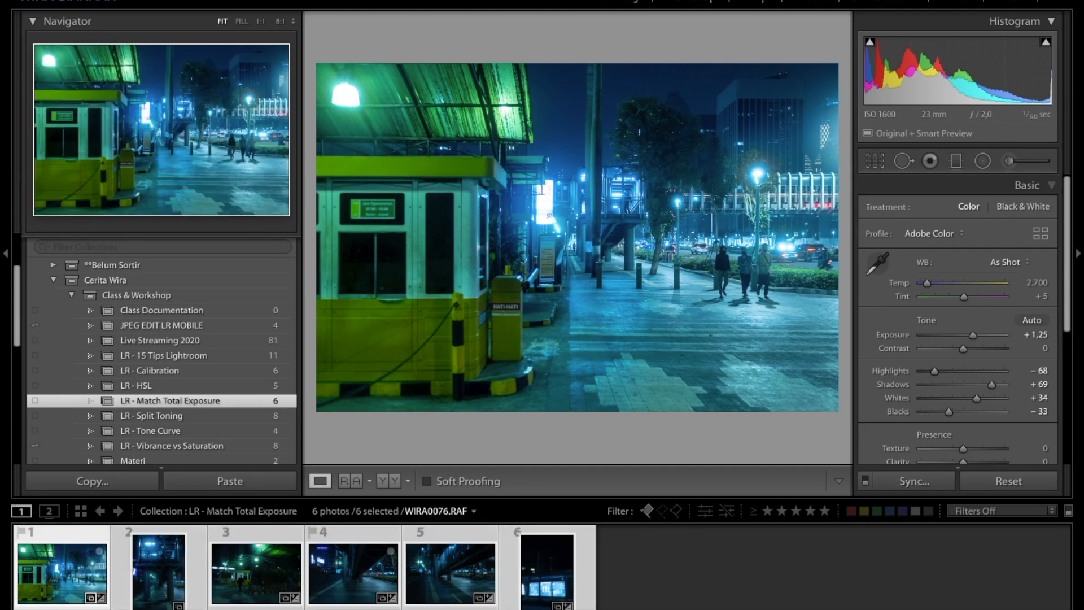
click(327, 0)
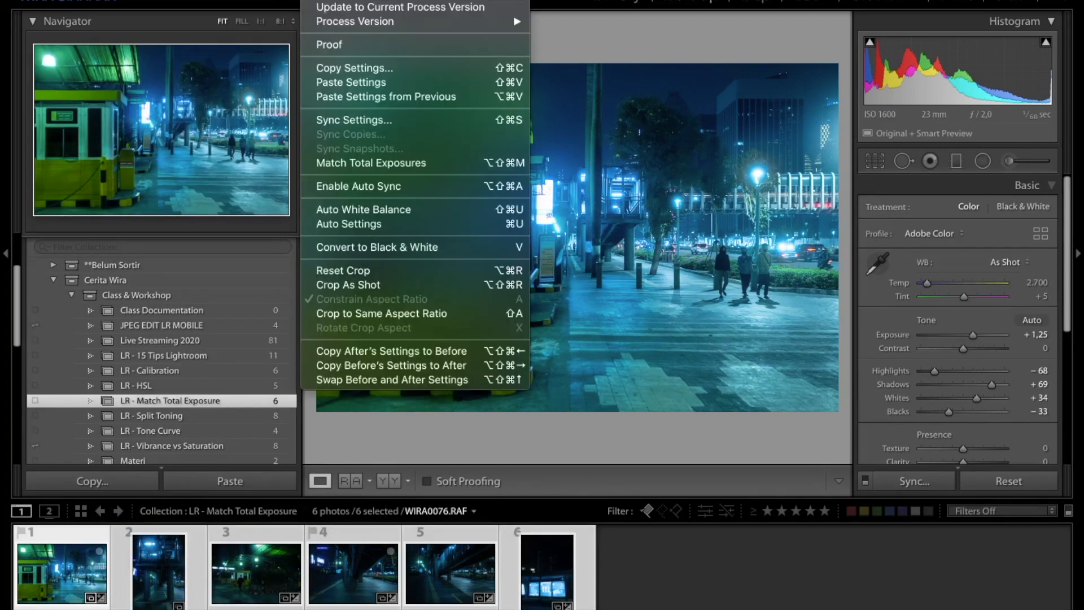
click(392, 169)
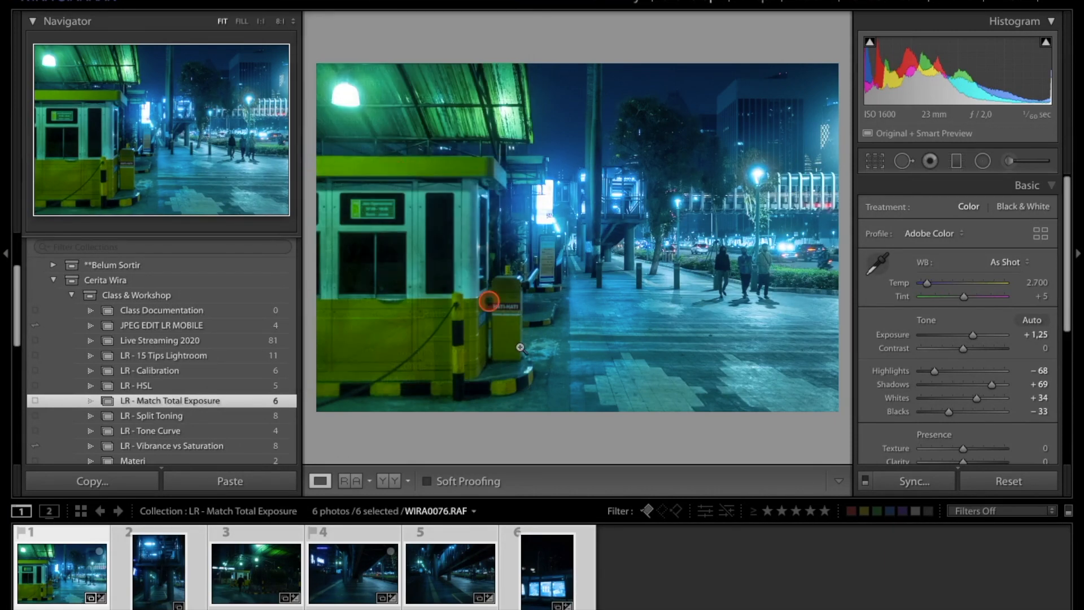
Step: Step through each photo in the collection to compare the matched exposures
click(169, 570)
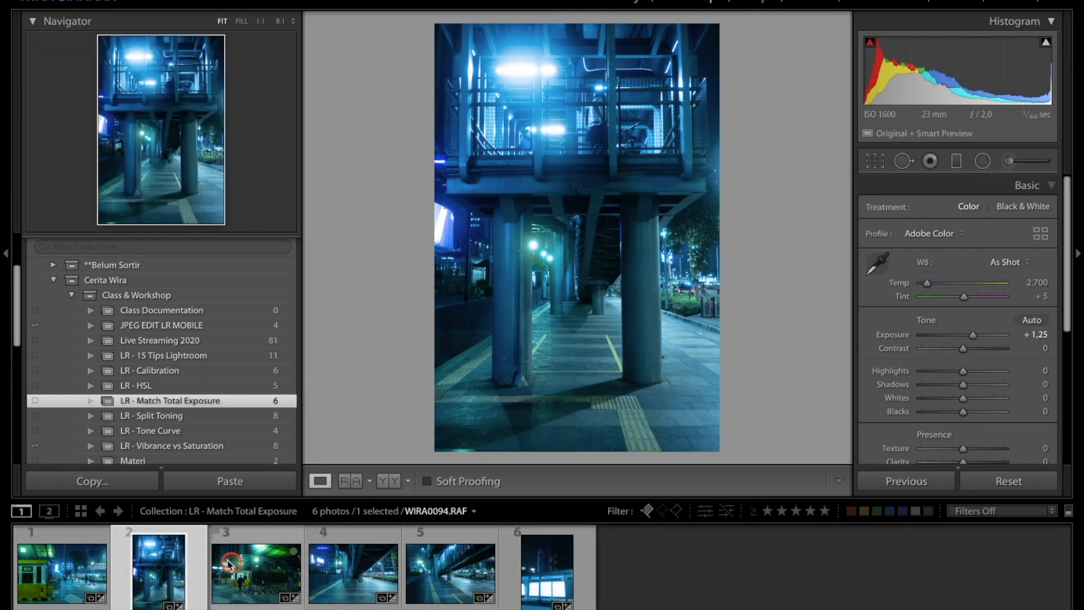
click(247, 569)
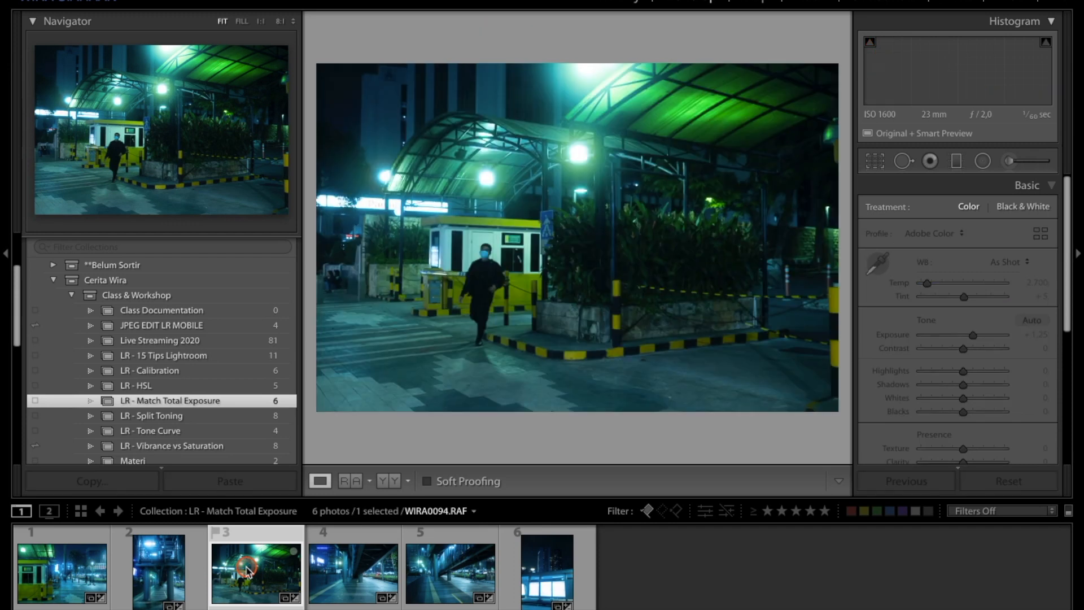
click(346, 573)
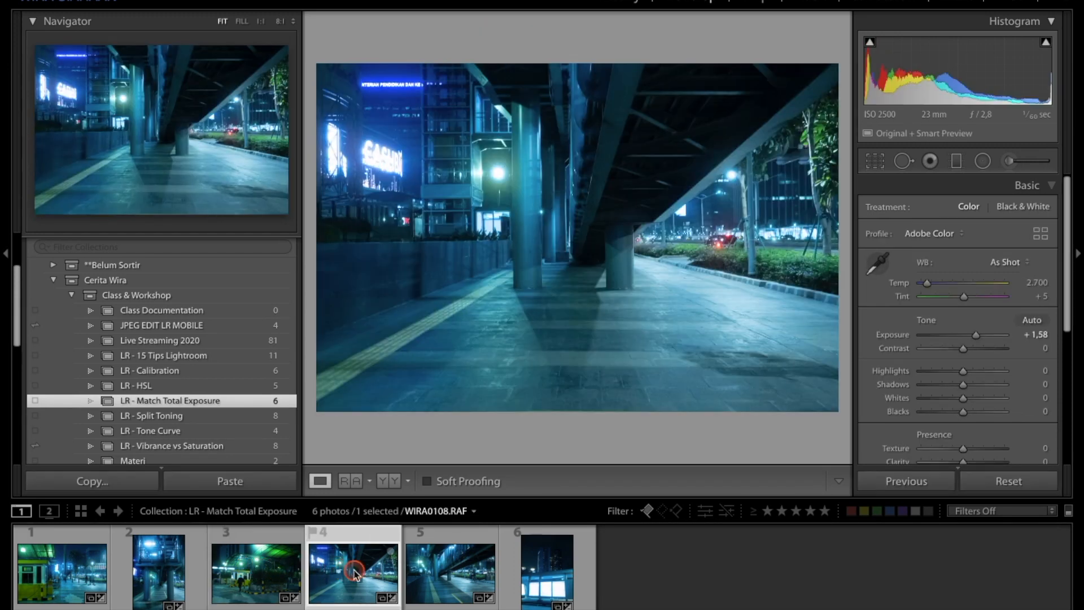
click(440, 582)
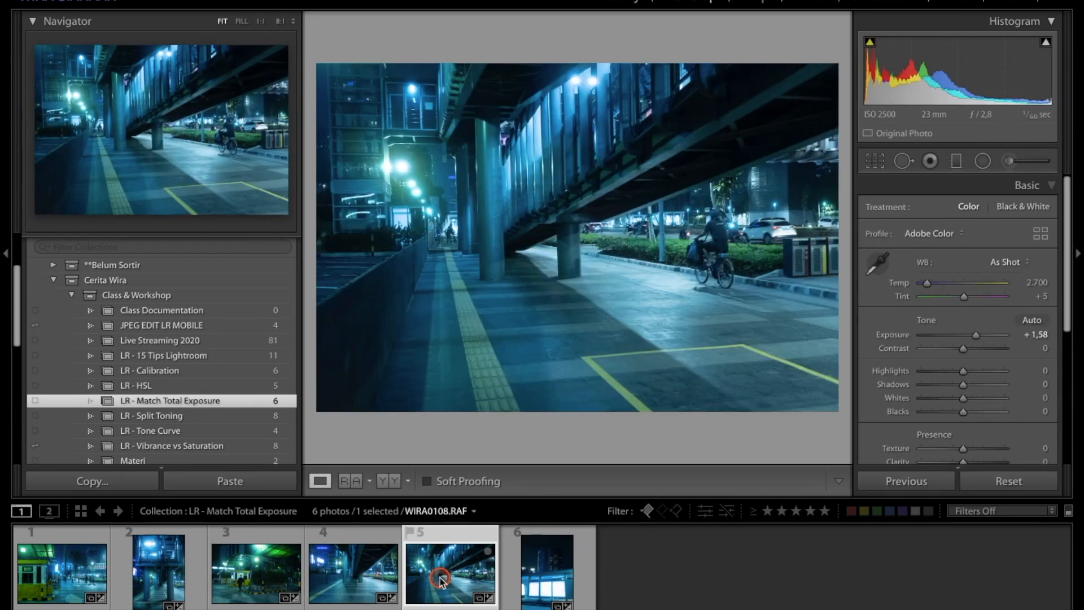
click(538, 580)
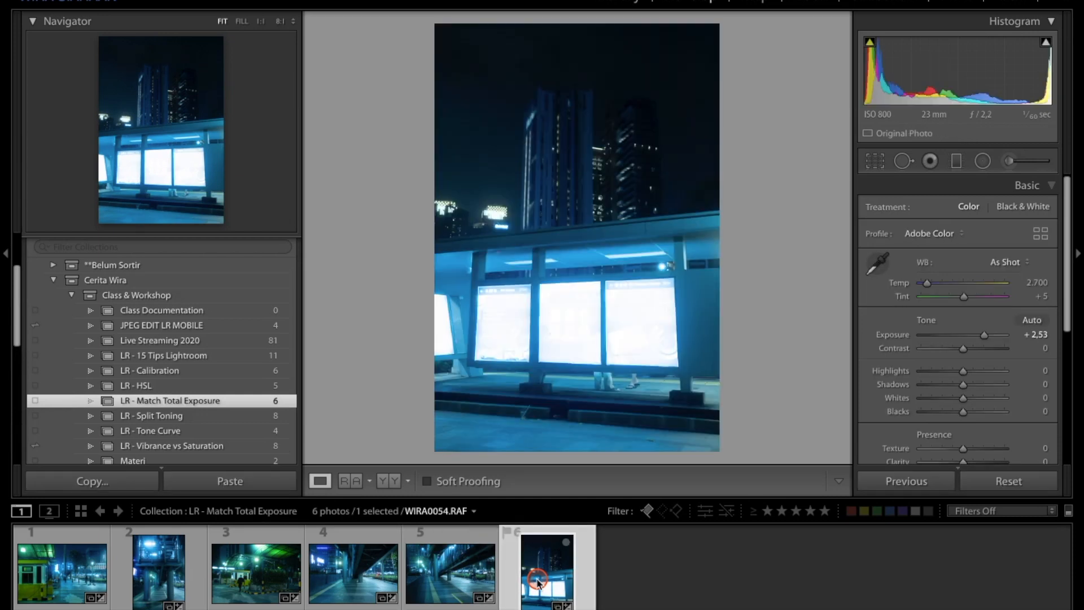
click(171, 576)
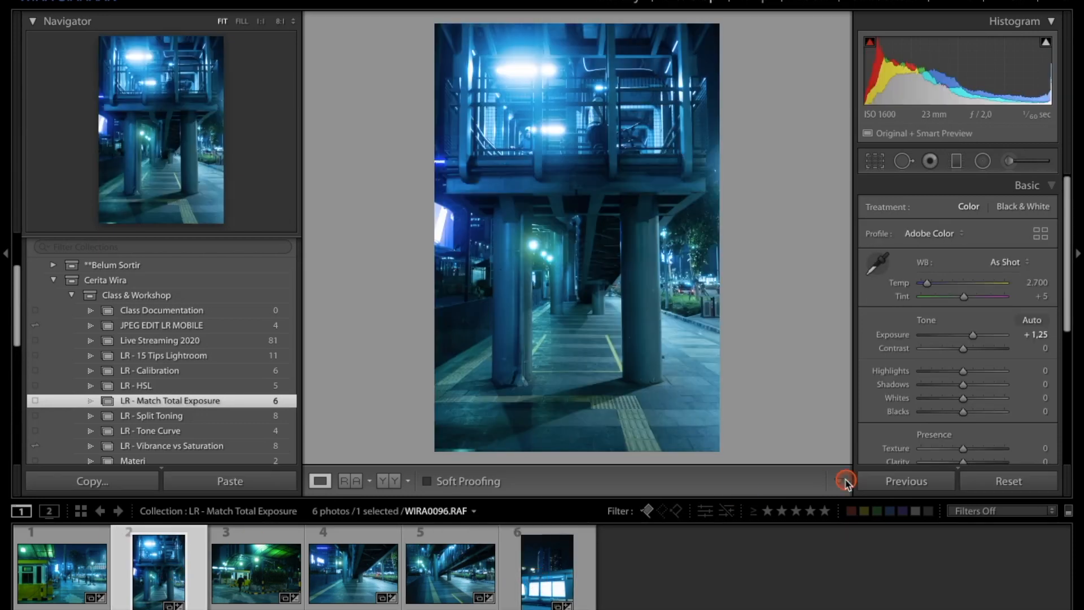
Step: Reset the second photo's settings, then select all six photos and match total exposures again
click(1011, 477)
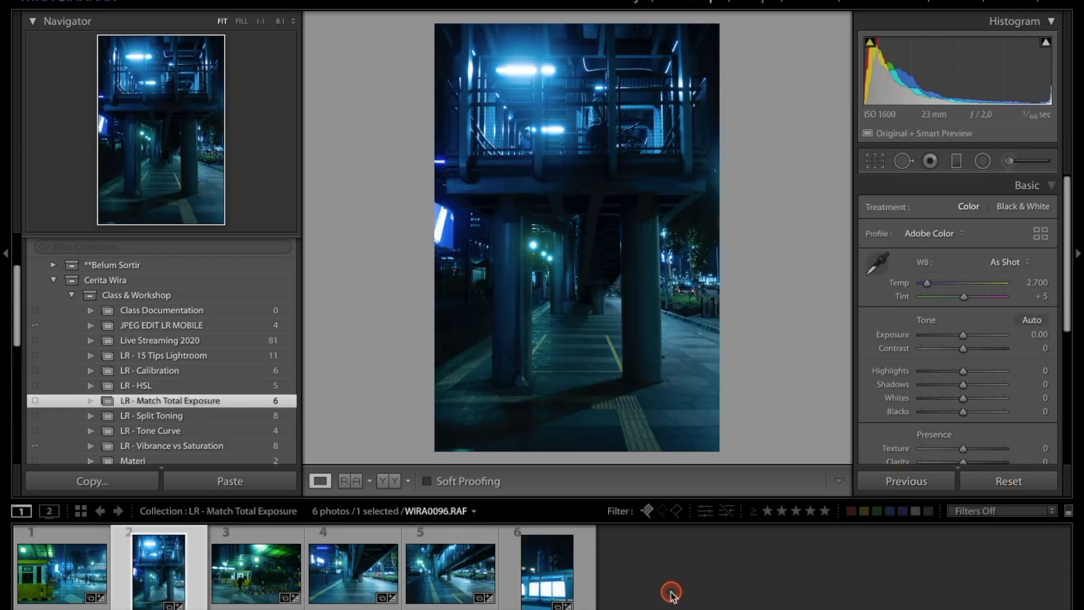
click(707, 588)
click(86, 566)
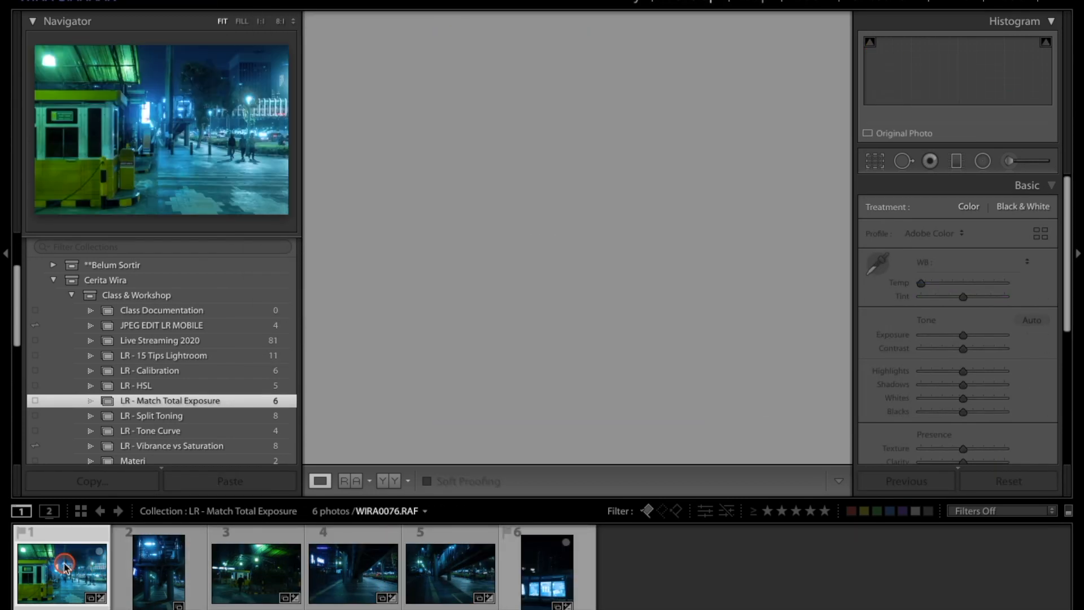
shift+click(582, 566)
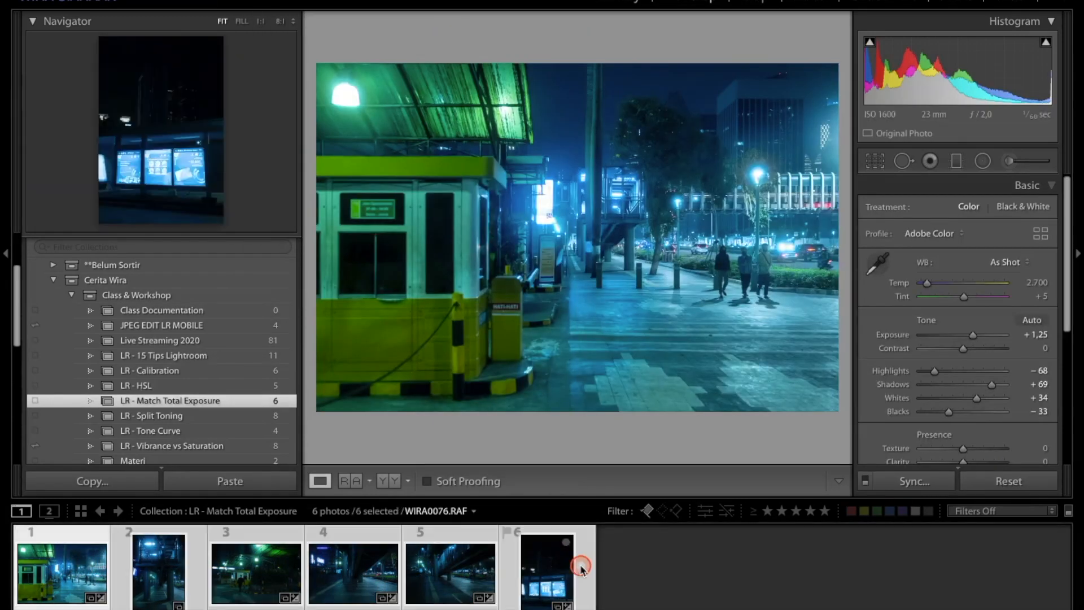
click(688, 572)
key(alt)
Step: Step through each photo again to compare the matched exposures
click(179, 571)
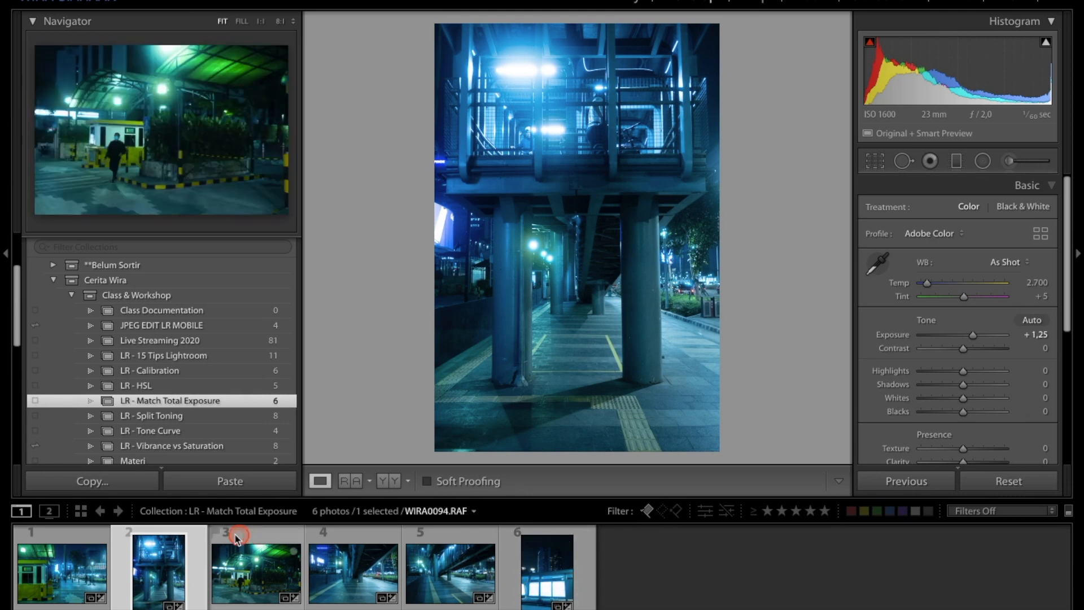
click(249, 572)
click(371, 570)
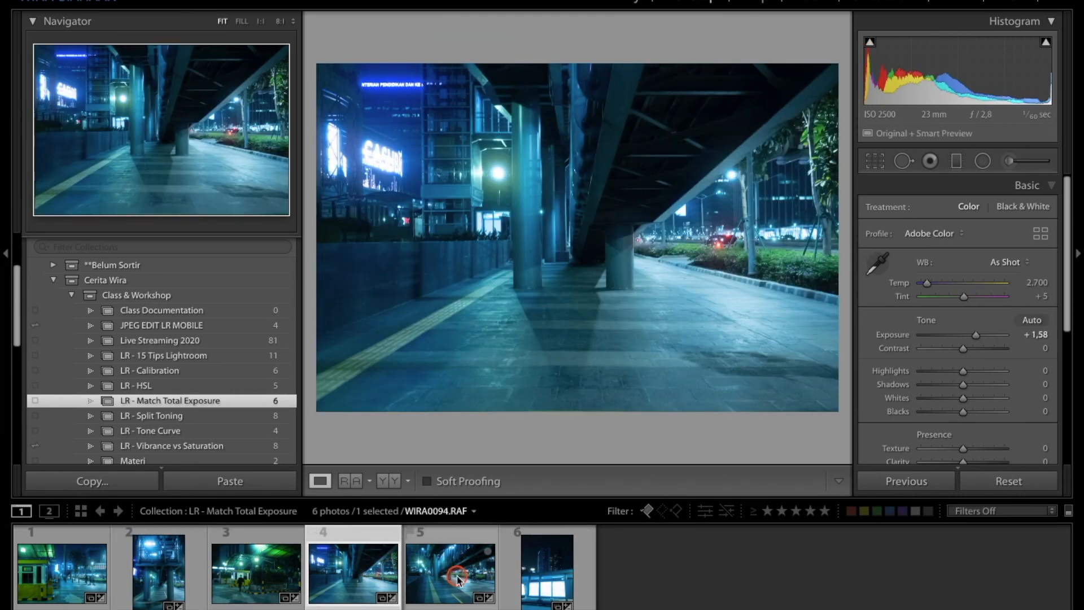
click(458, 580)
click(544, 582)
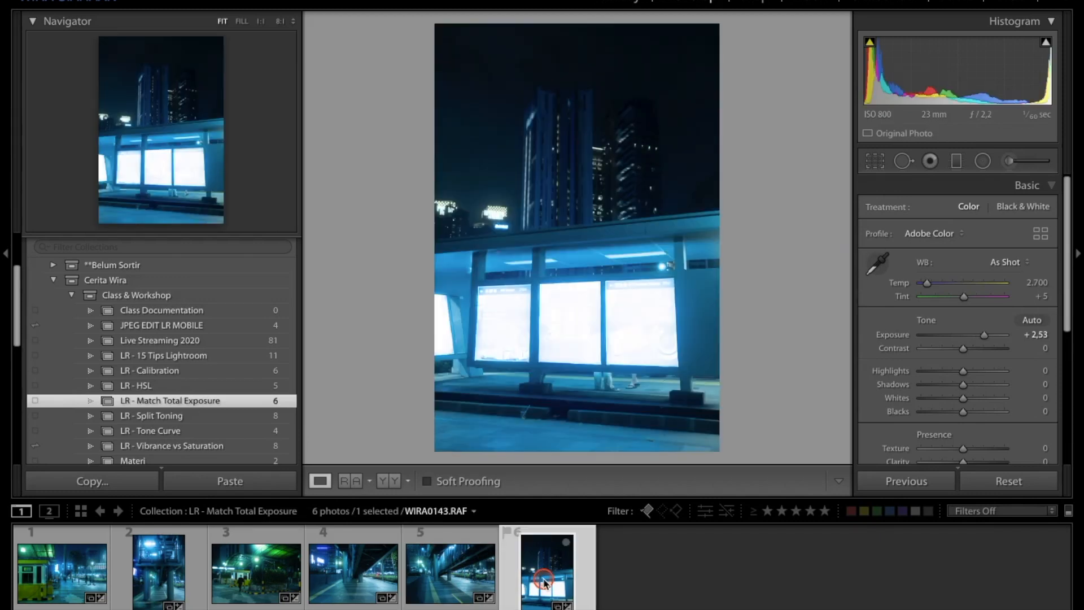
click(62, 574)
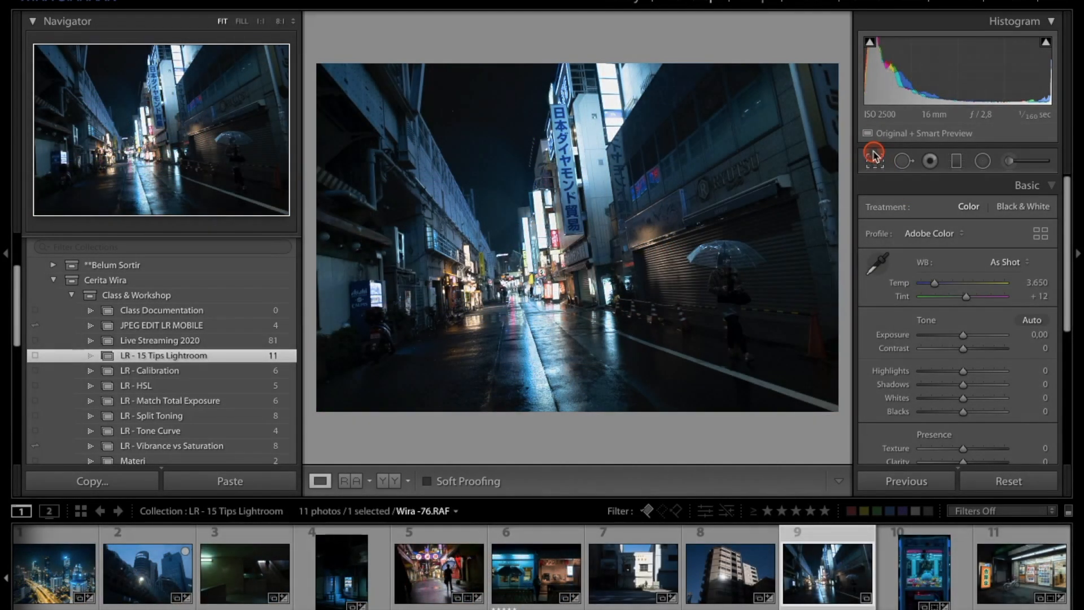
Step: Open the Crop tool on Wira-76.RAF and cycle through its crop guide overlays
click(875, 159)
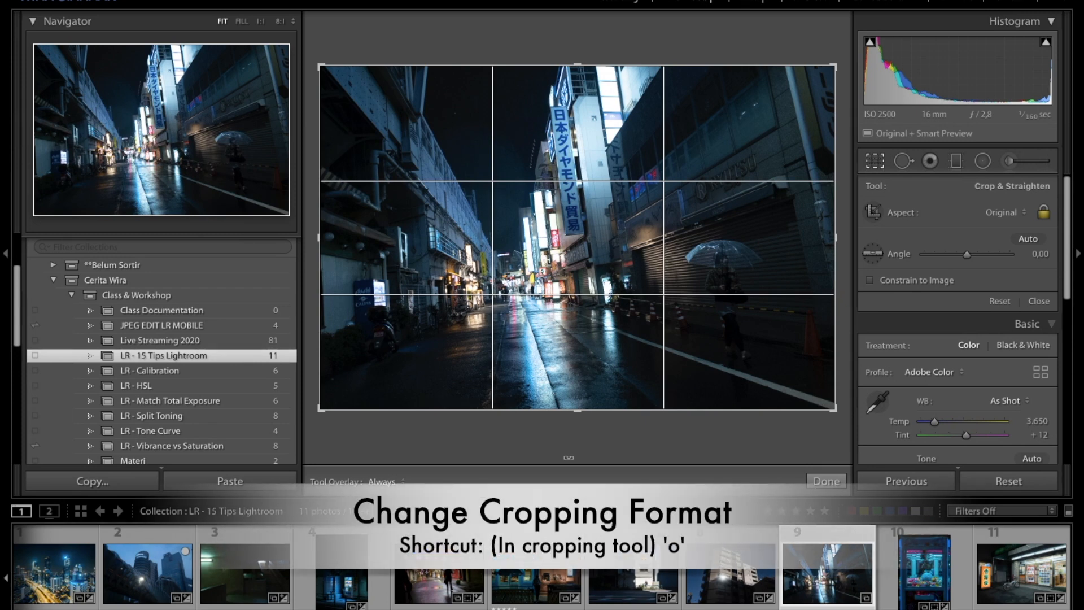
key(o)
key(o)
key(o)
key(o)
key(o)
key(o)
key(o)
key(o)
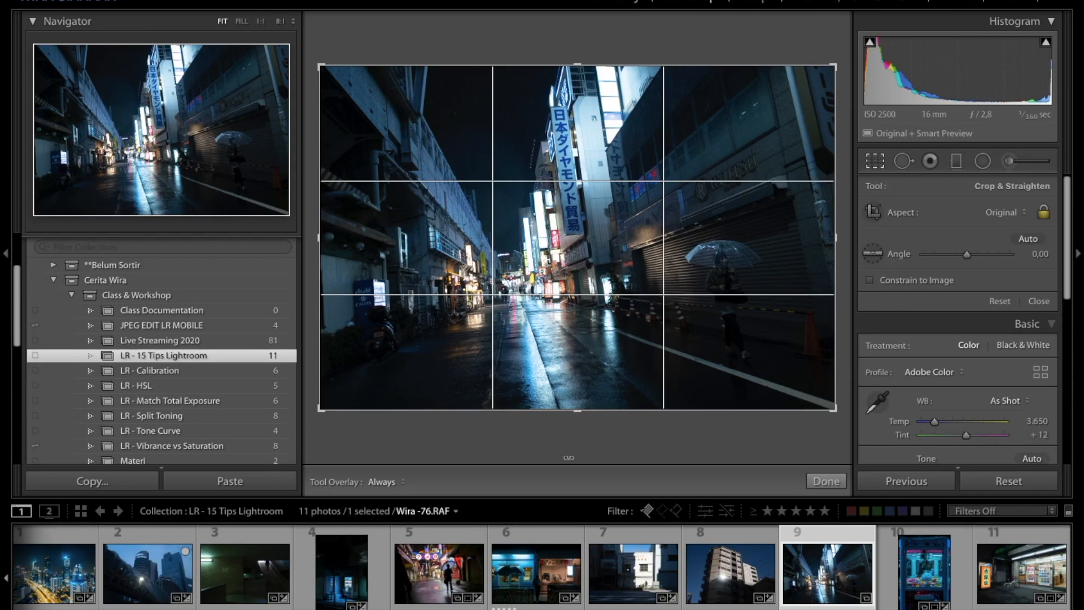
key(o)
key(o)
key(o)
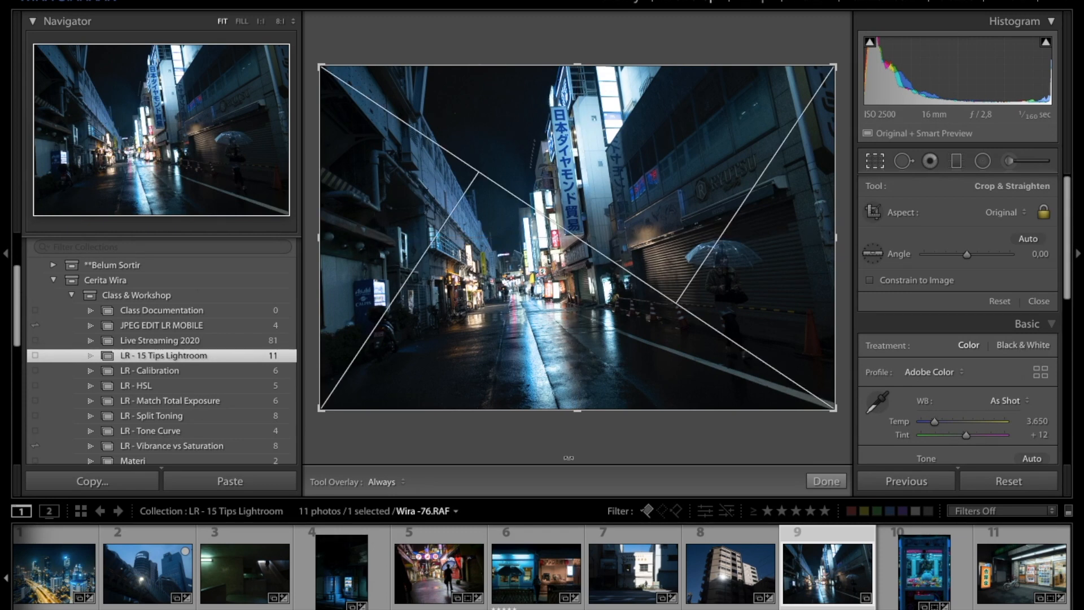
Step: Cycle through the crop guide overlays on Wira-76.RAF and rotate the golden spiral's orientation
key(shift+o)
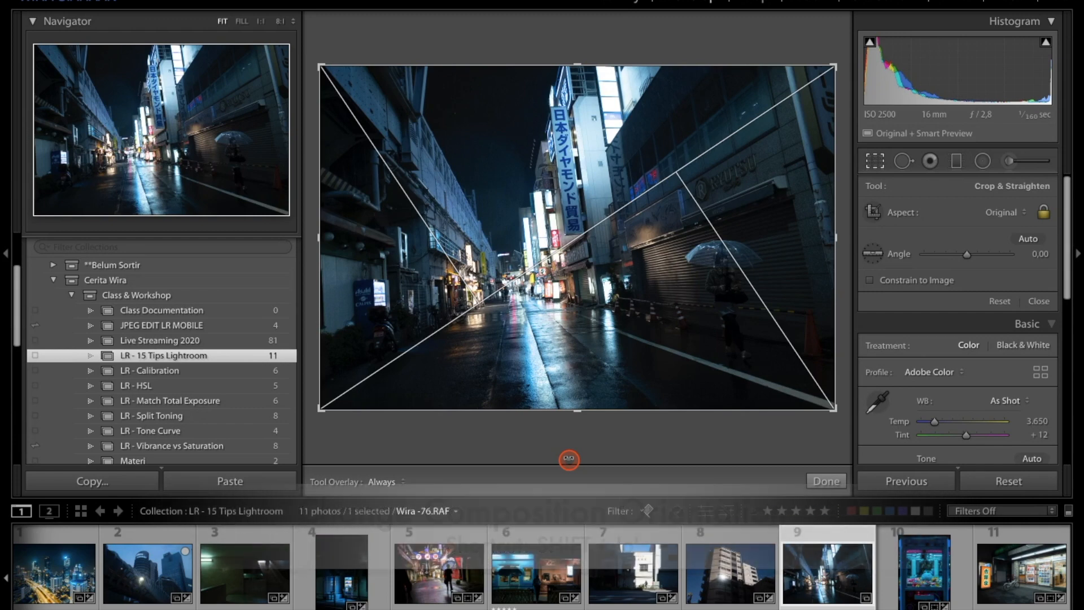
key(o)
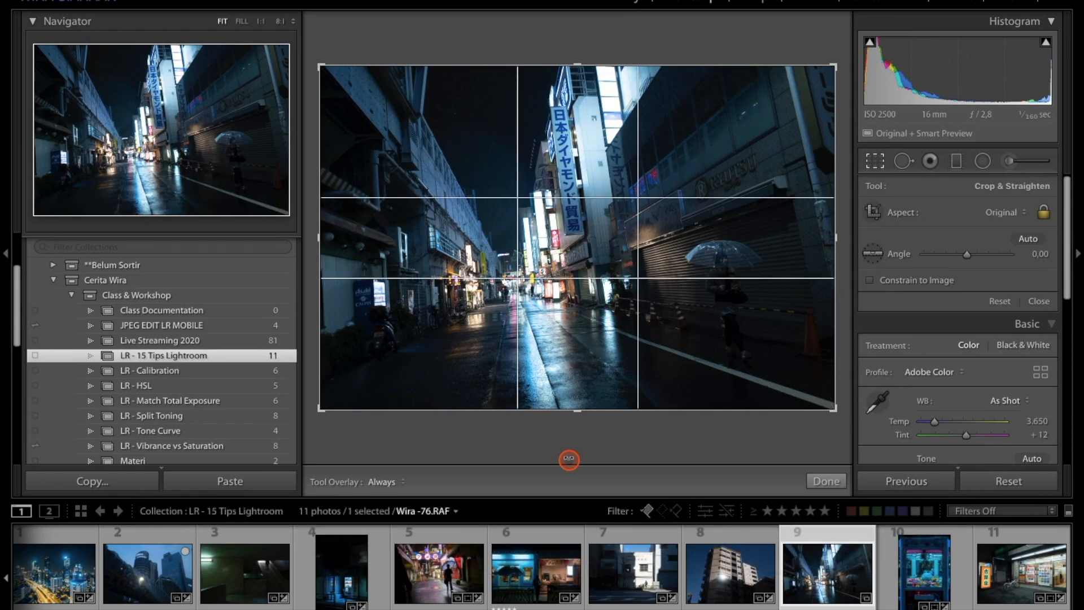
key(o)
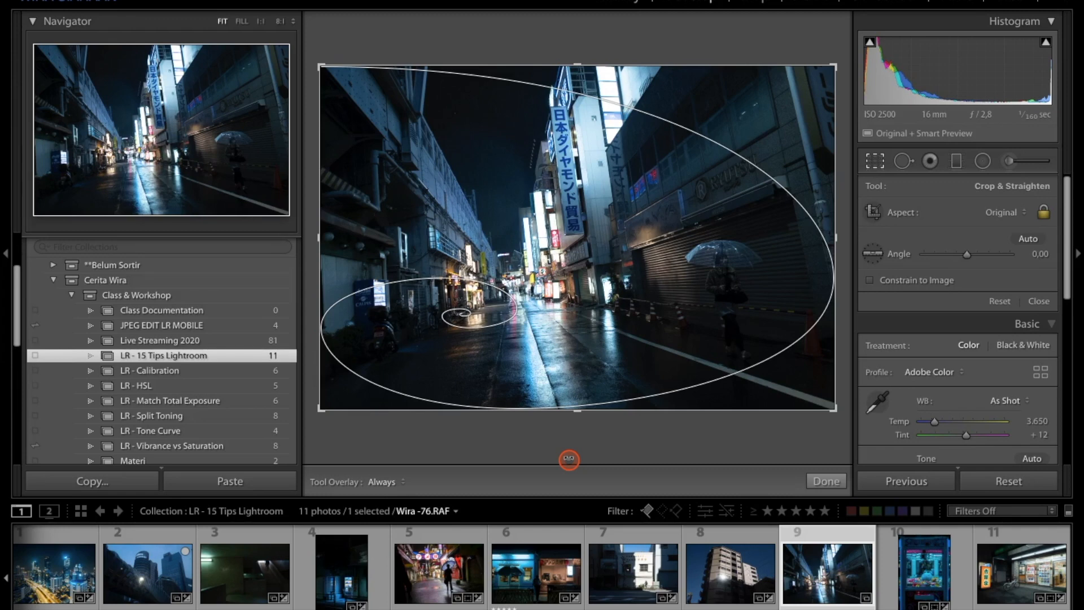
key(shift+o)
key(shift+o)
key(shift+o)
key(shift+o)
key(shift+o)
key(shift+o)
key(shift+o)
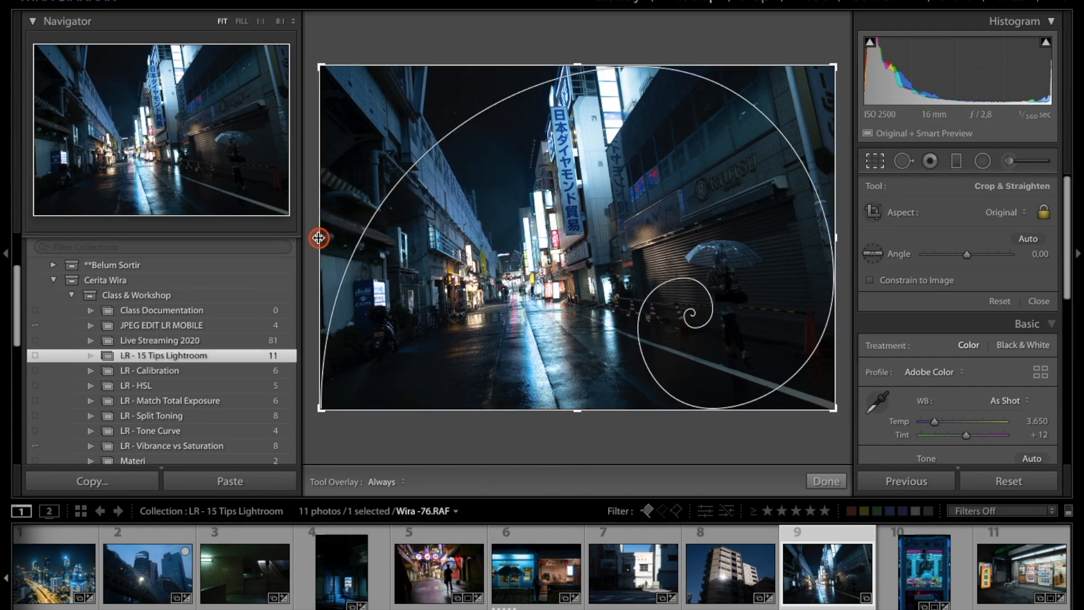
Step: Crop Wira-76.RAF by pulling the left edge inward, reposition the image inside the frame, and apply the crop
drag(319, 237, 381, 239)
drag(616, 257, 614, 250)
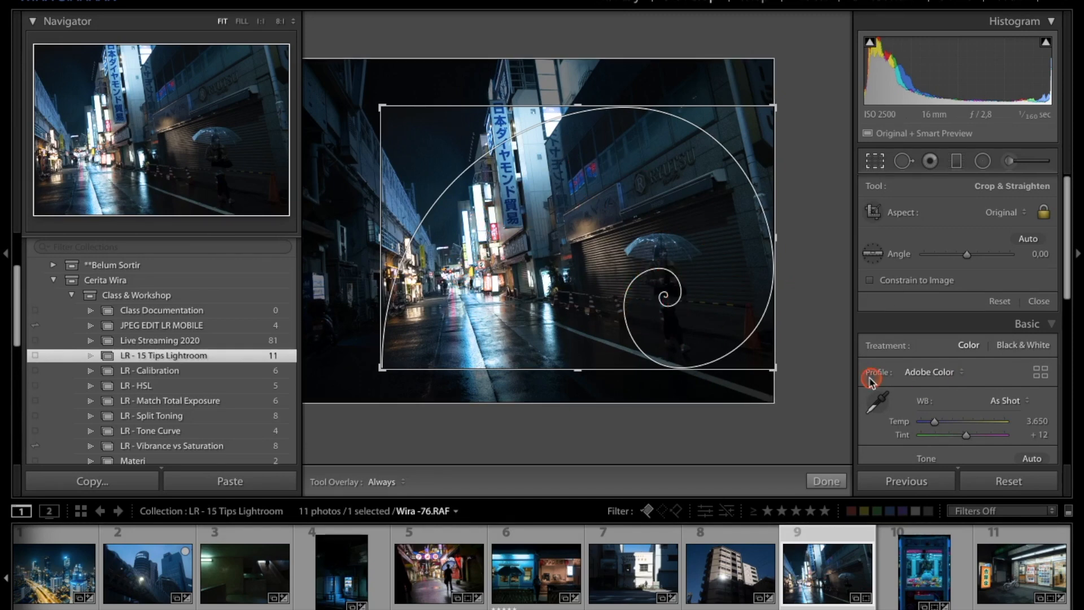
click(830, 481)
Step: Adjust the Shadows, Highlights, Exposure and Blacks sliders for the cropped photo
drag(963, 386, 982, 385)
drag(964, 371, 937, 371)
drag(964, 335, 967, 335)
drag(964, 412, 956, 411)
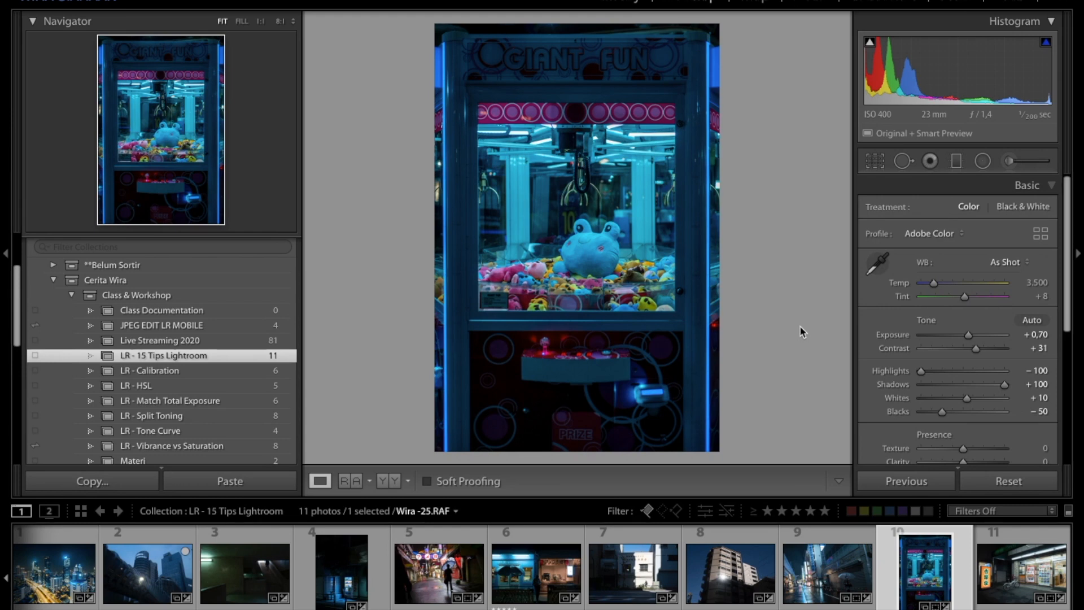
Step: Open the Crop tool on Wira-25.RAF and cycle its overlays to the grid guide
key(r)
key(o)
key(o)
key(o)
key(o)
key(o)
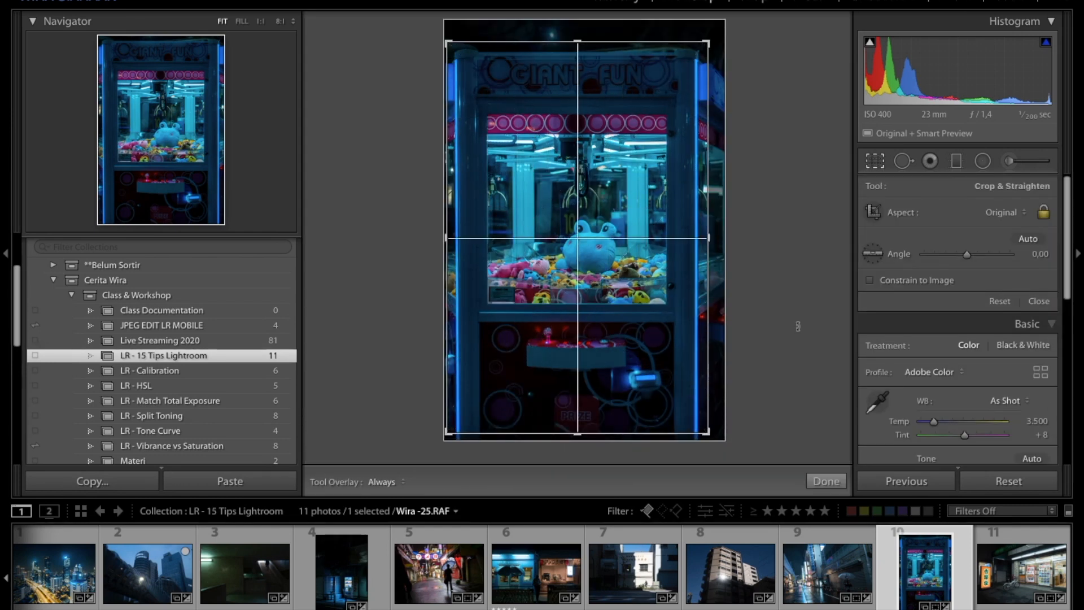
Step: Crop Wira-25.RAF by pulling the bottom edge upward, undoing a first attempt, and close the Crop tool
drag(597, 207, 594, 202)
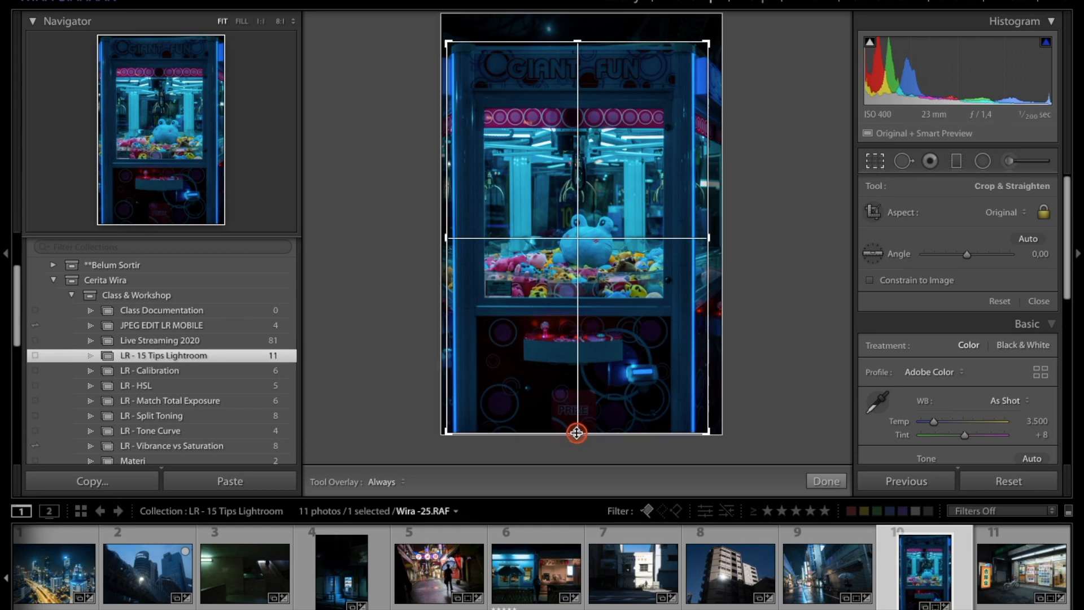
drag(576, 433, 583, 482)
drag(576, 435, 564, 368)
key(ctrl+z)
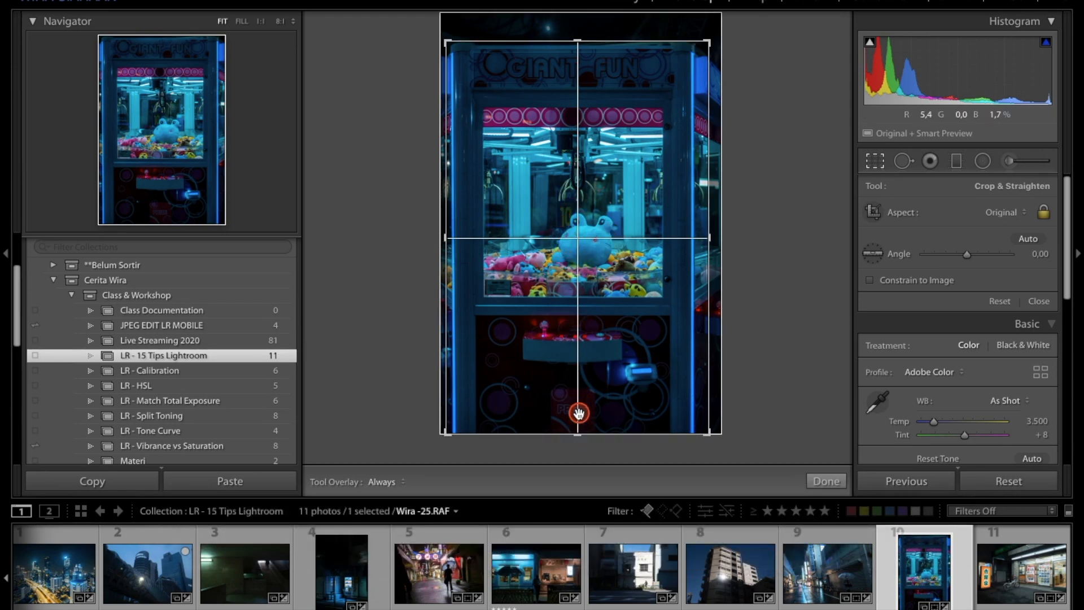
drag(576, 435, 576, 398)
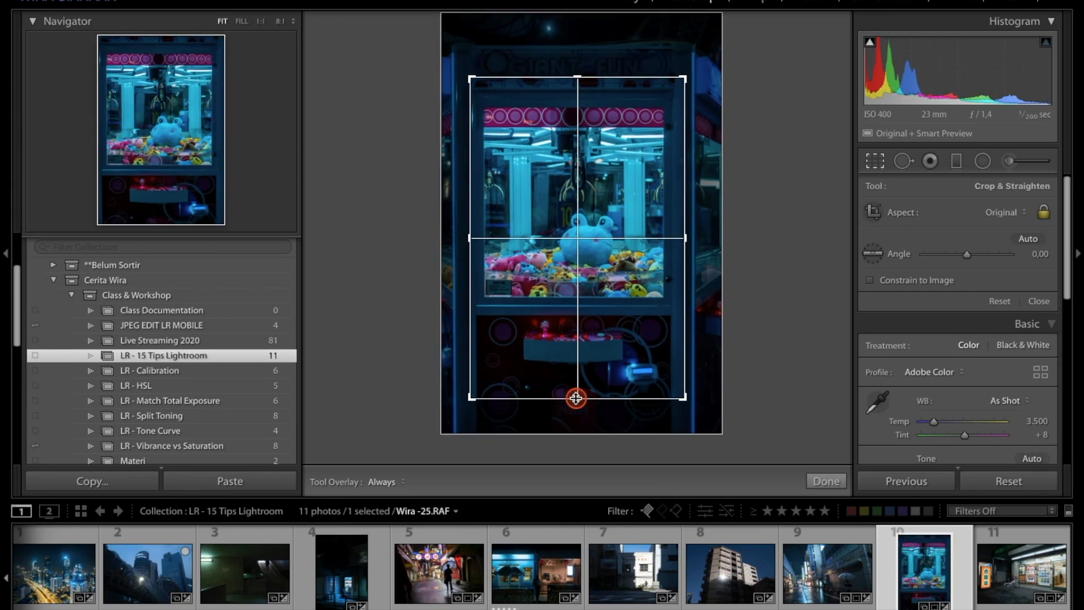
key(d)
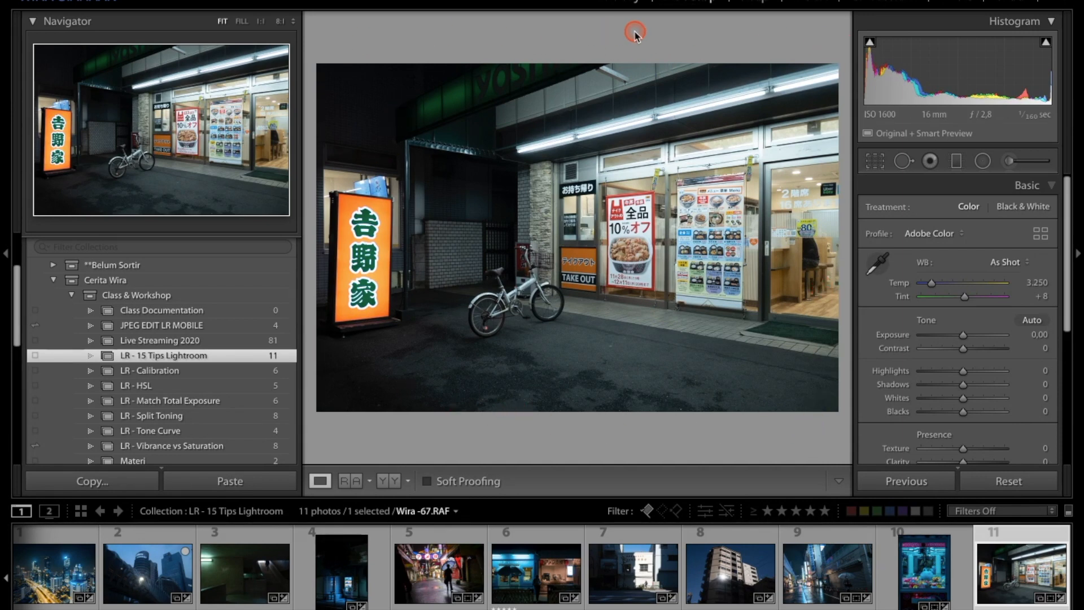
Step: Set the preview background to White and raise the Shadows on Wira-67.RAF
right_click(678, 37)
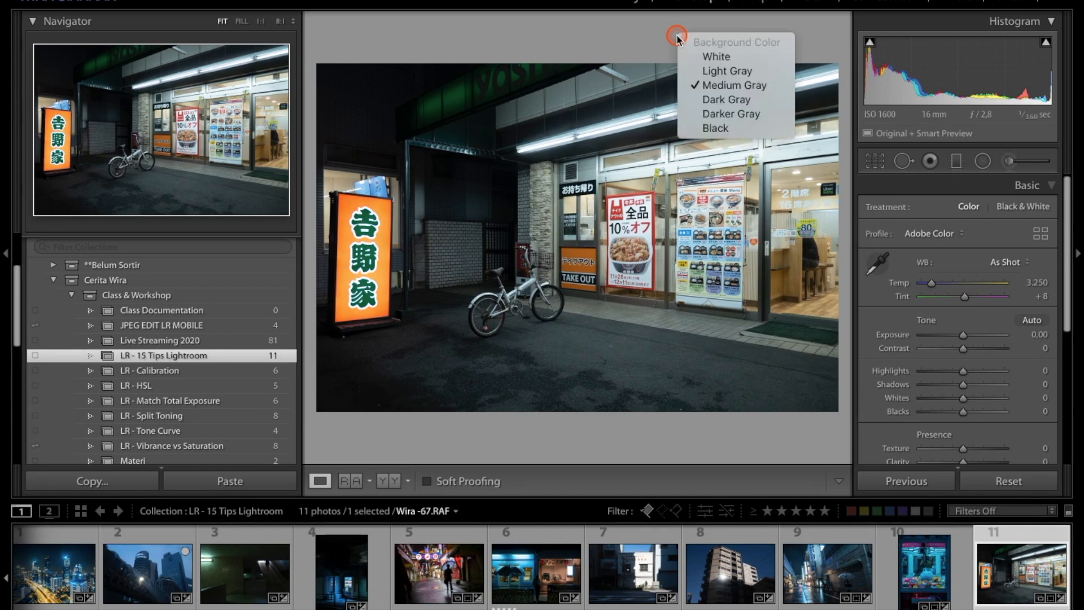
click(730, 63)
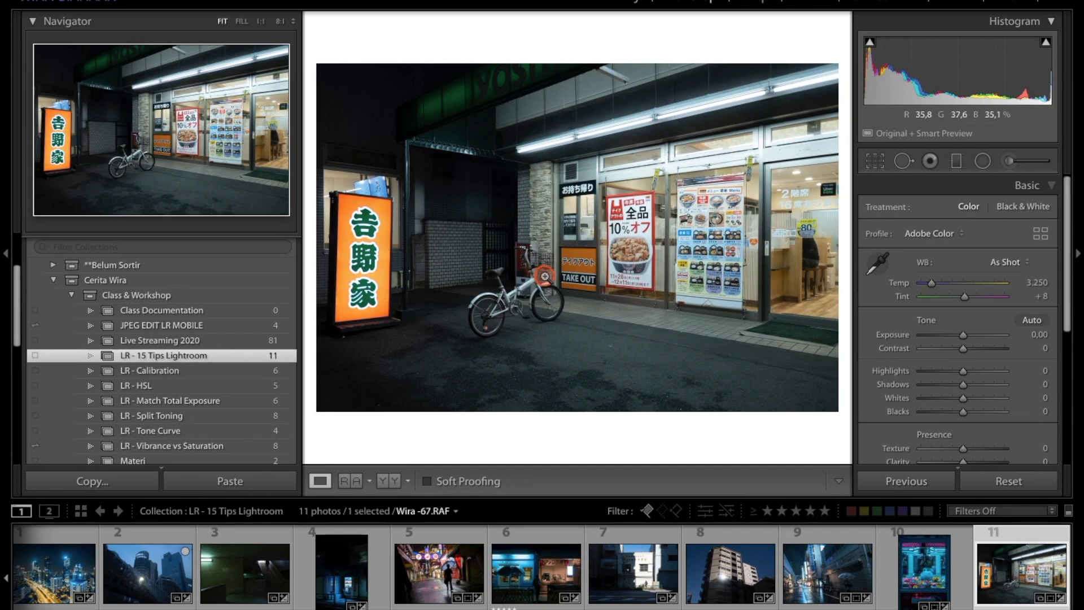
drag(963, 384, 974, 384)
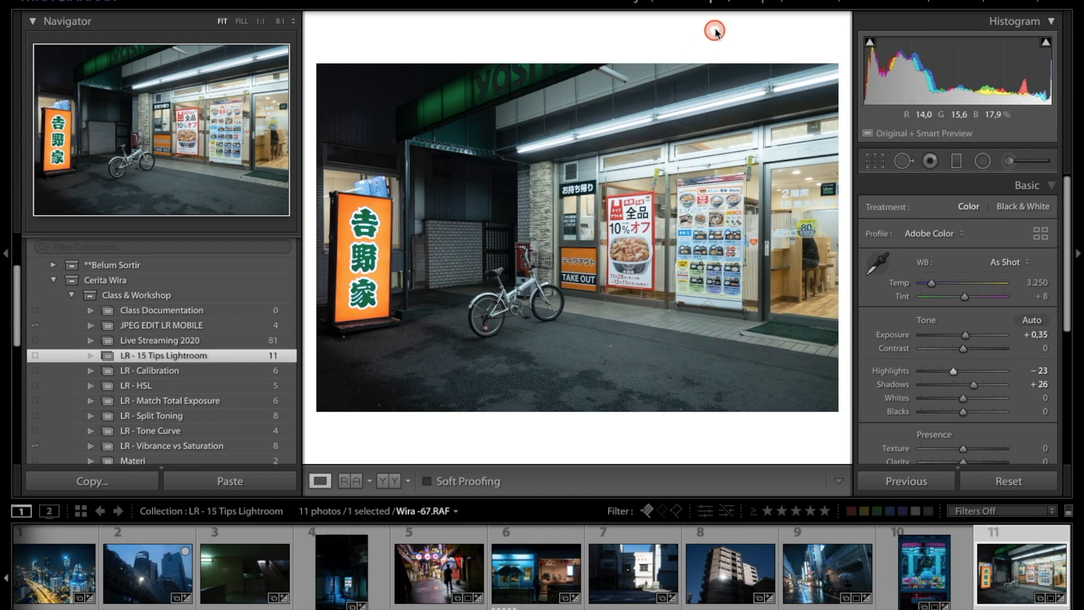
Step: Set the preview background to Black and adjust the Exposure slider
right_click(714, 31)
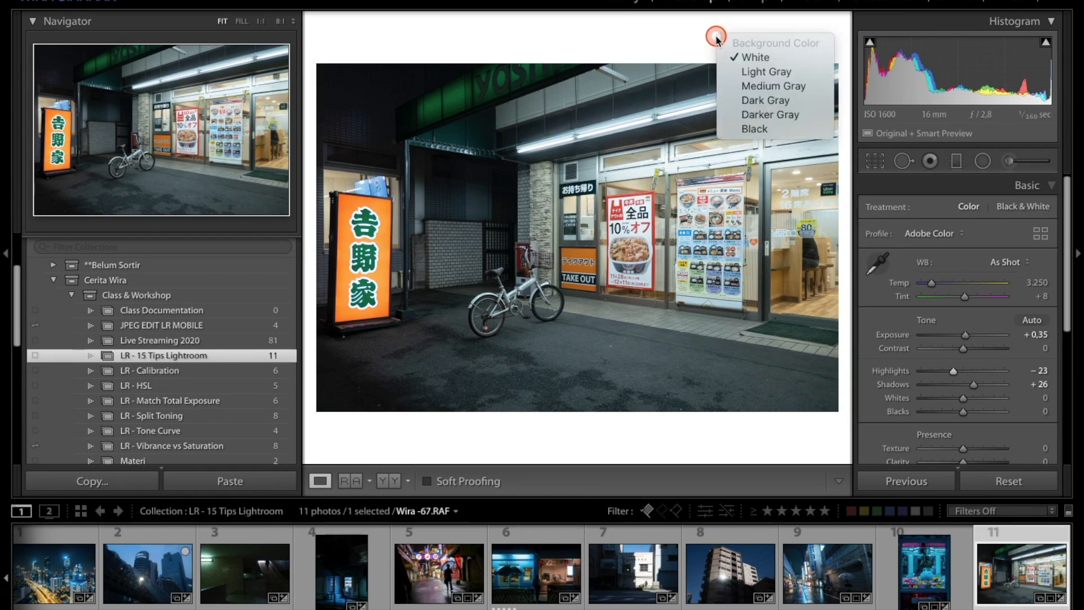
click(757, 129)
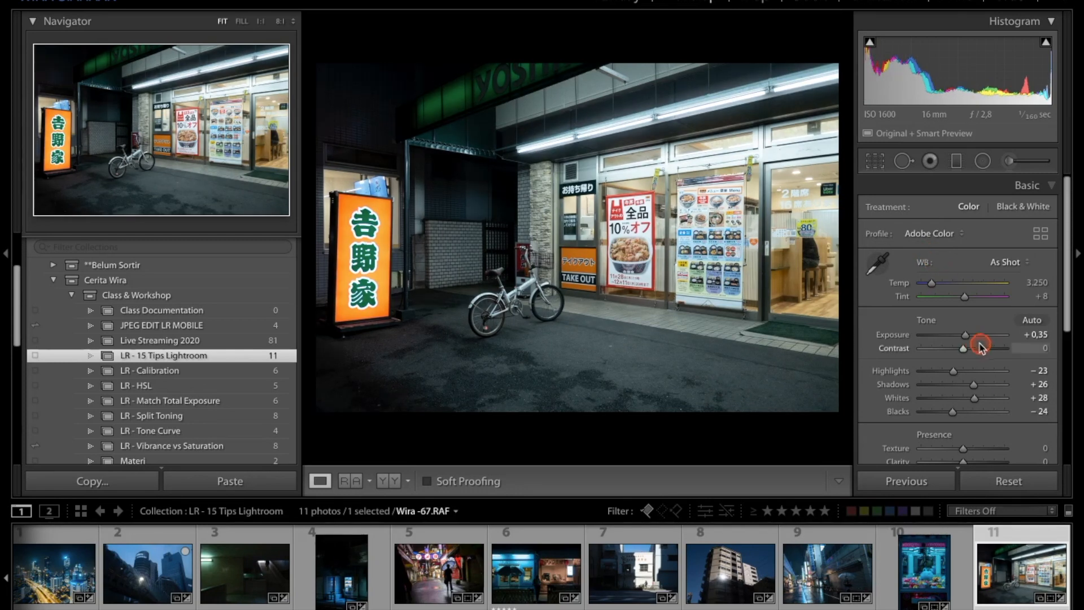
drag(967, 335, 968, 336)
Step: Set the preview background back to Medium Gray
right_click(671, 27)
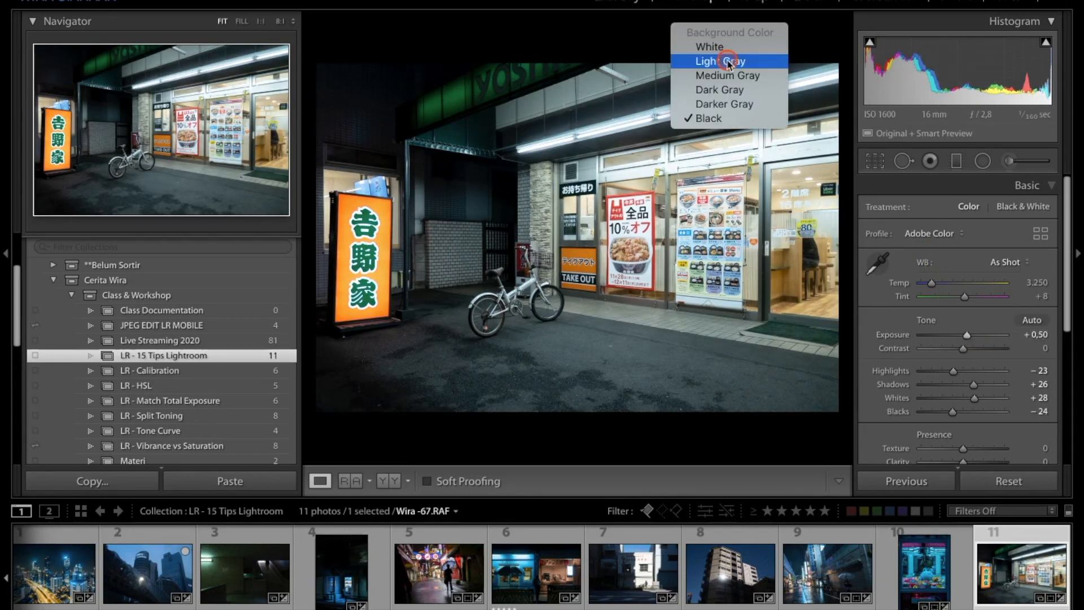
click(734, 75)
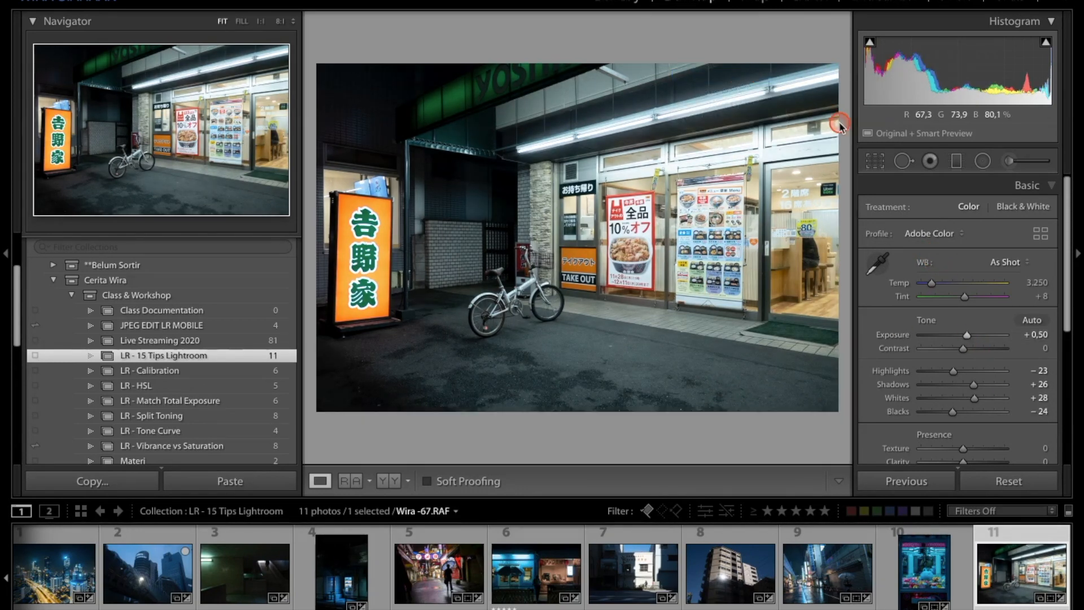